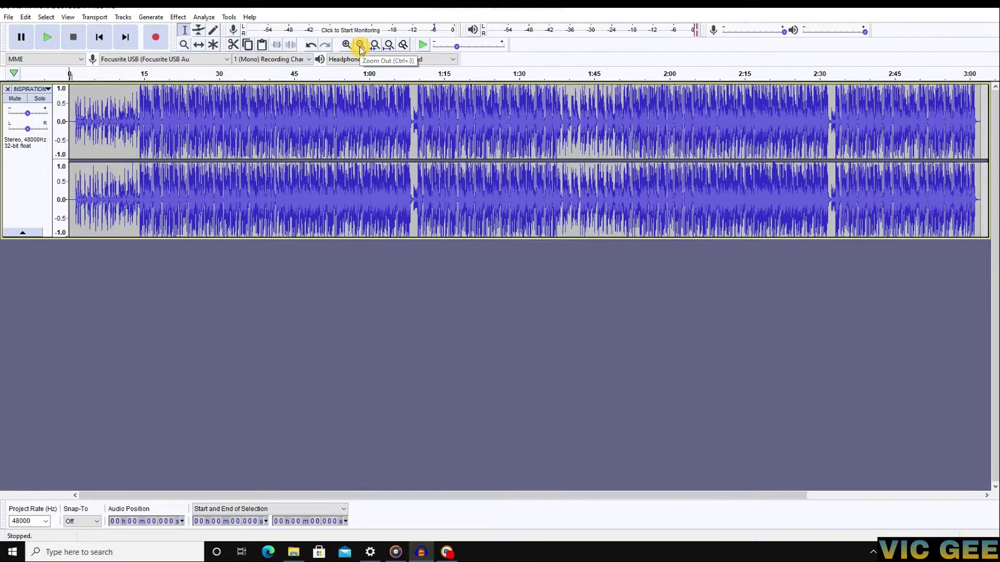
- Select the entire instrumental beat clip on the timeline
{"action": "left_click", "coordinate": [361, 45]}
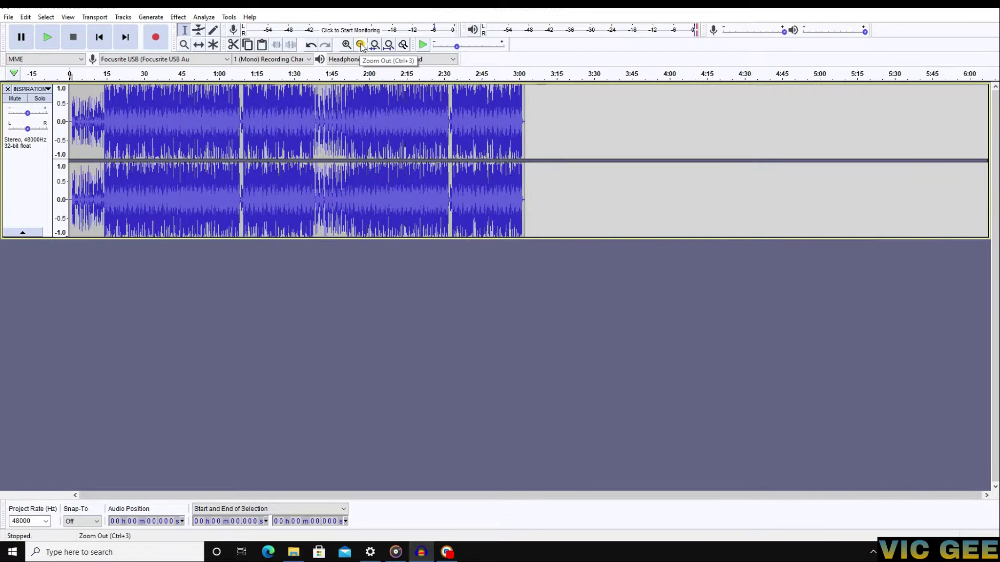
{"action": "left_click", "coordinate": [102, 210]}
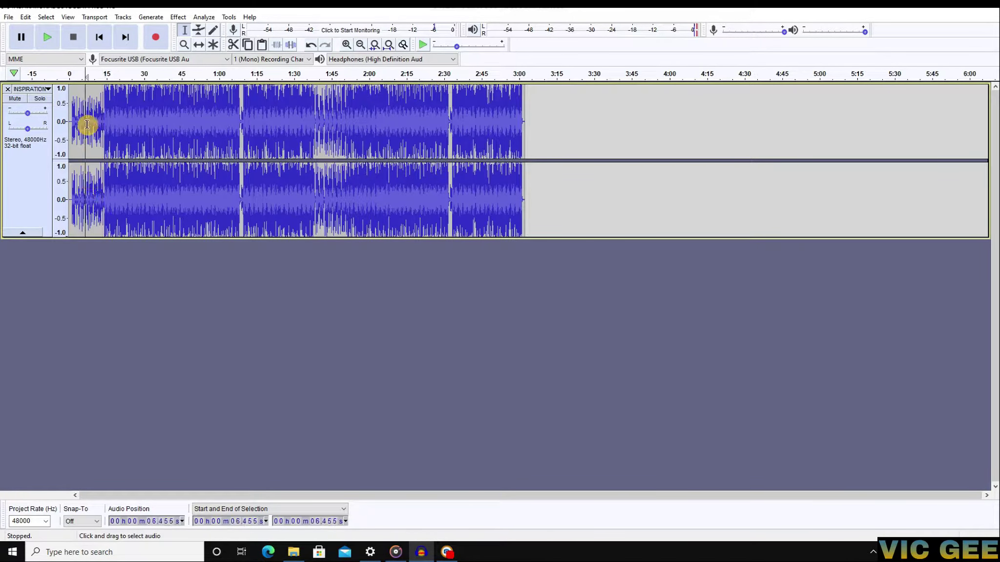
{"action": "left_click", "coordinate": [148, 123]}
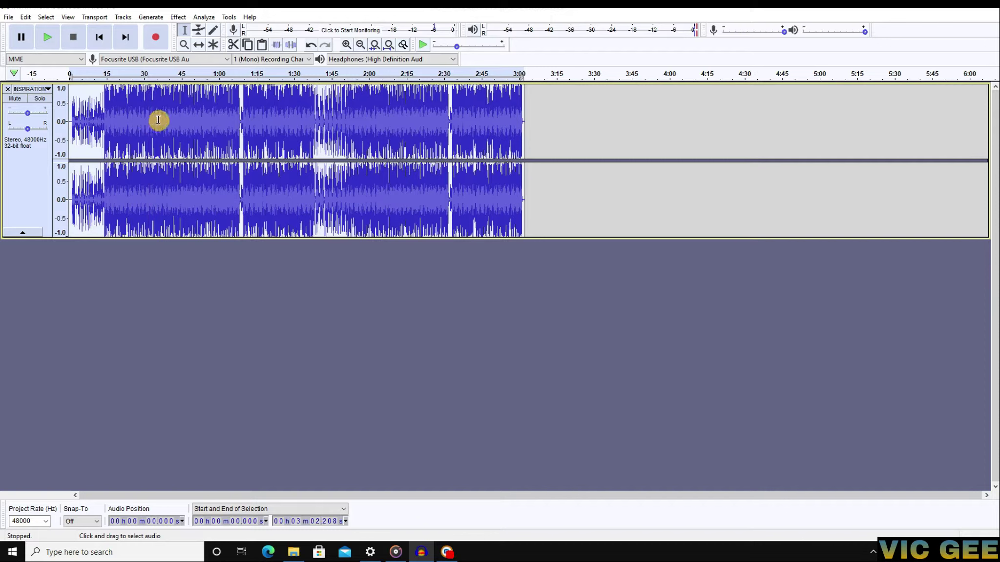
{"action": "double_click", "coordinate": [344, 126]}
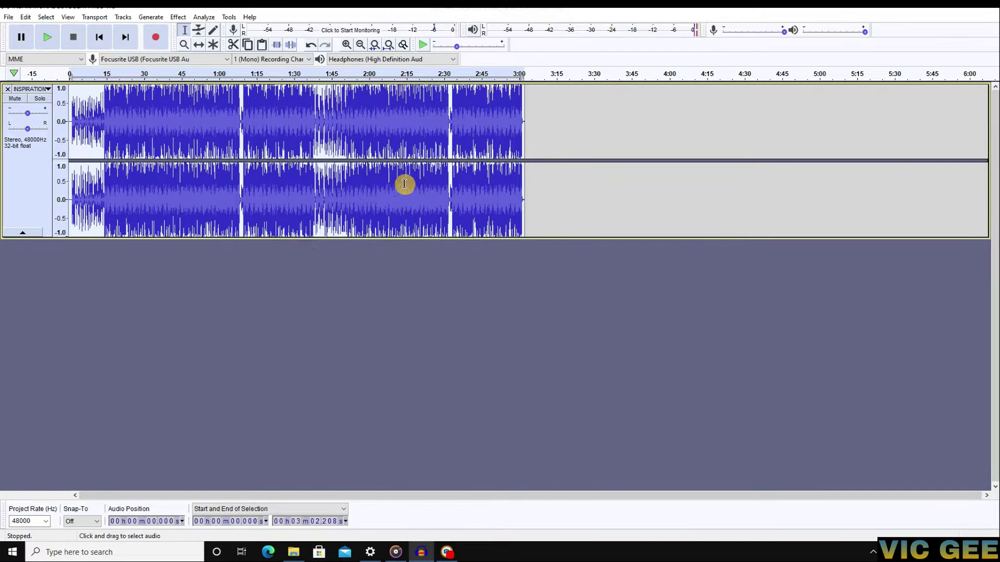
- Switch to File Explorer to look through the project song folder on the KINGSTON drive, and minimize it again
{"action": "left_click", "coordinate": [293, 551]}
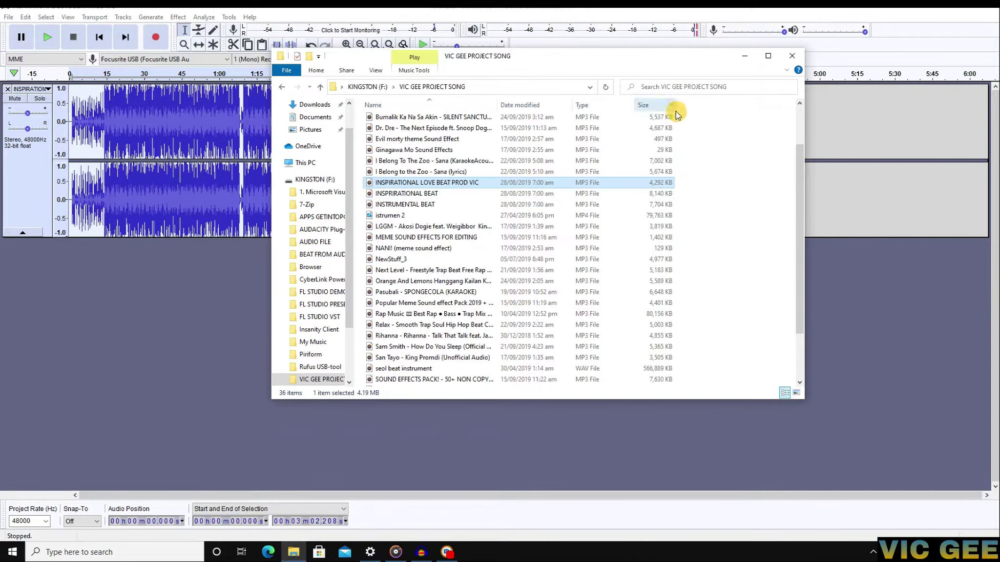
{"action": "scroll", "coordinate": [607, 196], "scroll_direction": "down", "scroll_amount": 3}
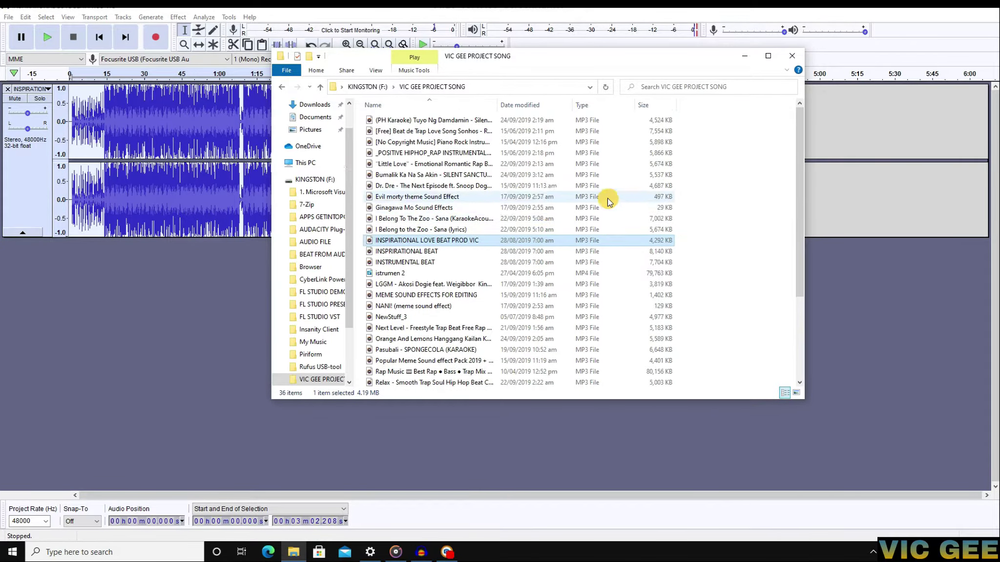
{"action": "left_click", "coordinate": [744, 55]}
- Play the beat from about 15 s, just after the quieter intro, and stop playback
{"action": "left_click", "coordinate": [174, 129]}
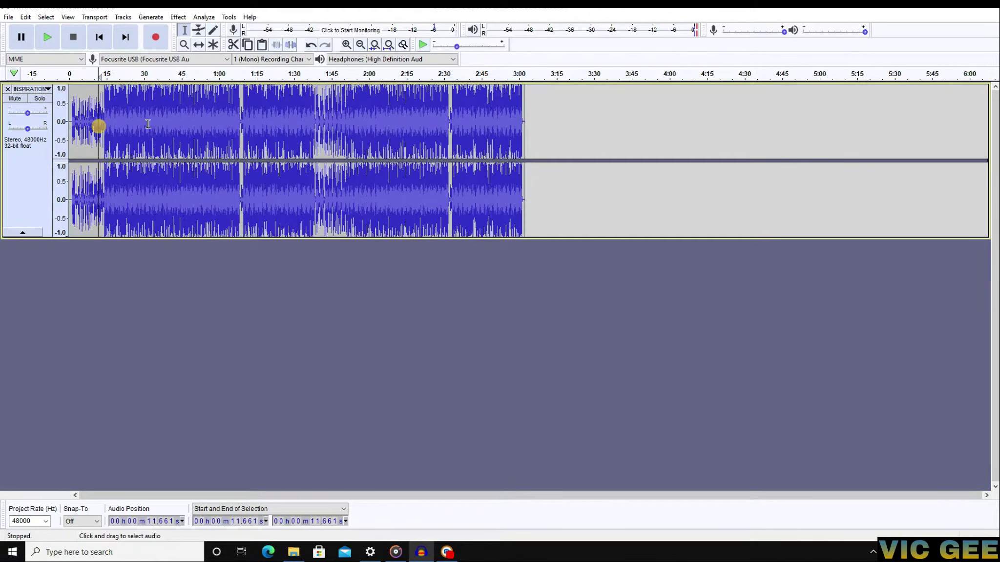
{"action": "left_click", "coordinate": [115, 125]}
{"action": "left_click", "coordinate": [112, 127]}
{"action": "left_click", "coordinate": [107, 129]}
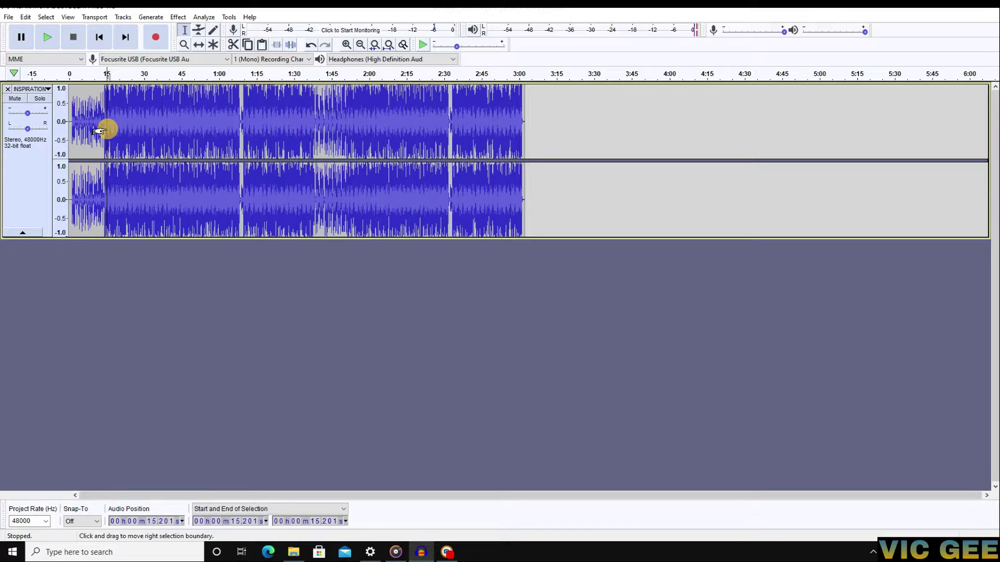
{"action": "key", "text": "space"}
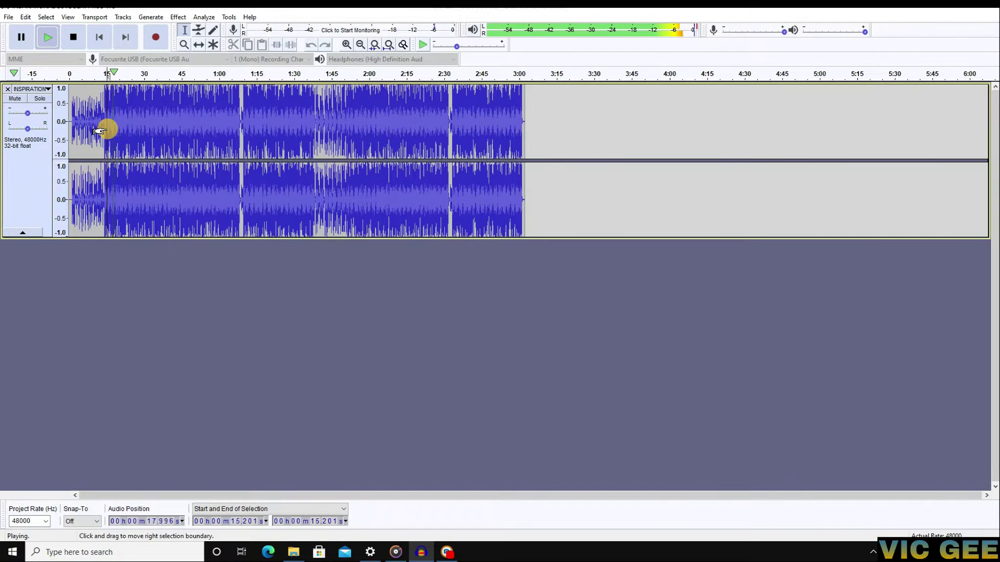
{"action": "key", "text": "space"}
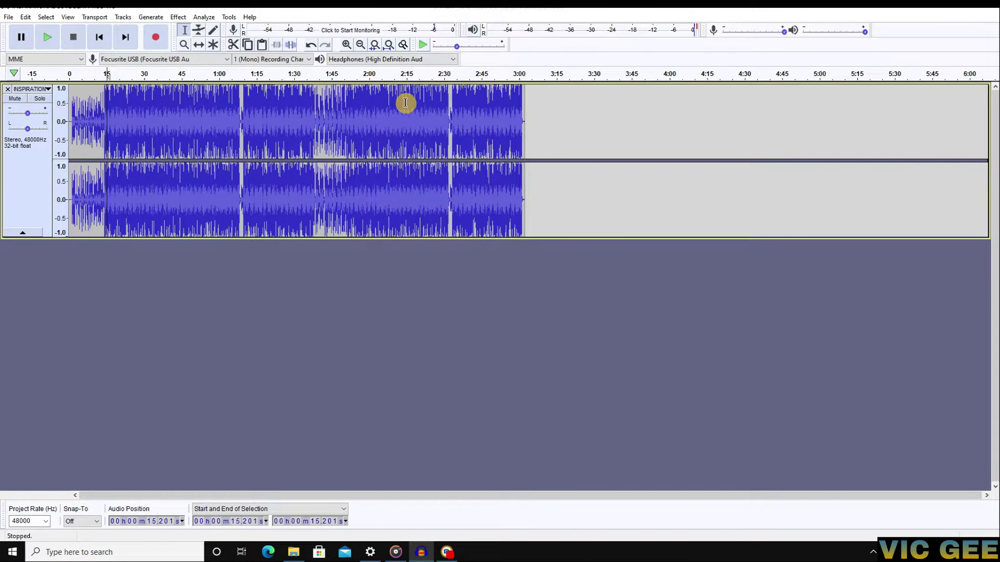
- Record a brief test take onto a new mono audio track below the beat and stop recording
{"action": "left_click", "coordinate": [348, 45]}
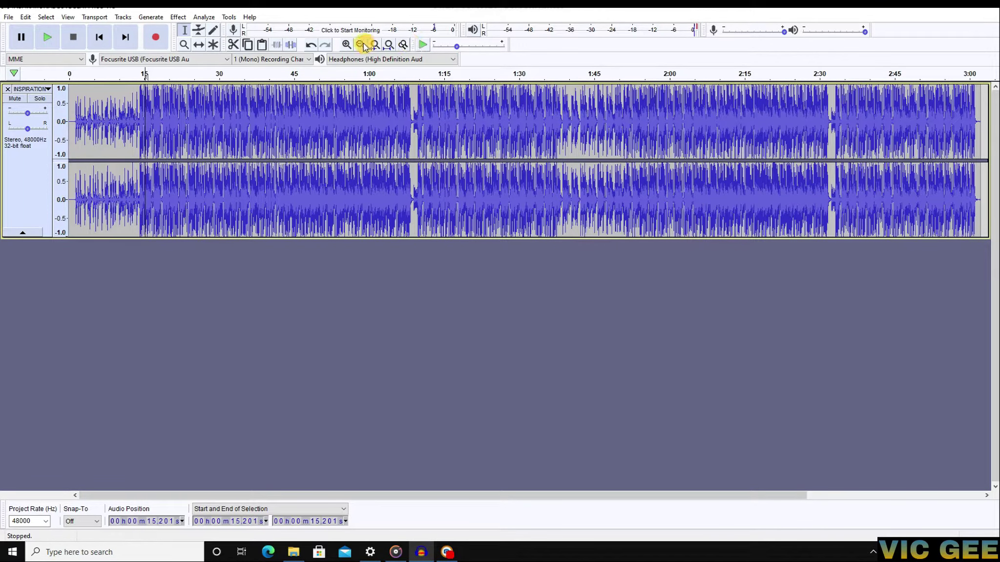
{"action": "left_click", "coordinate": [361, 45]}
{"action": "left_click", "coordinate": [85, 196]}
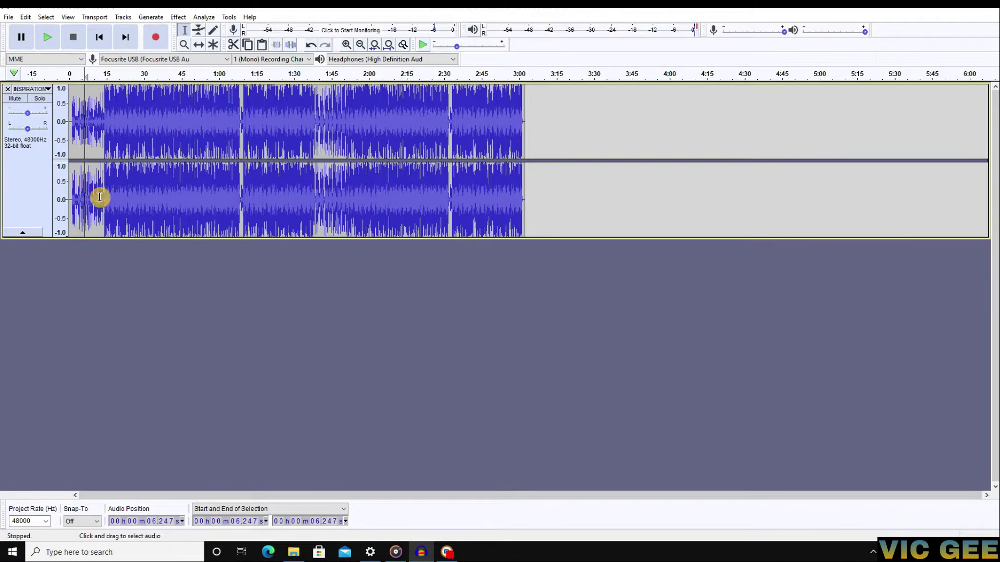
{"action": "left_click", "coordinate": [156, 41]}
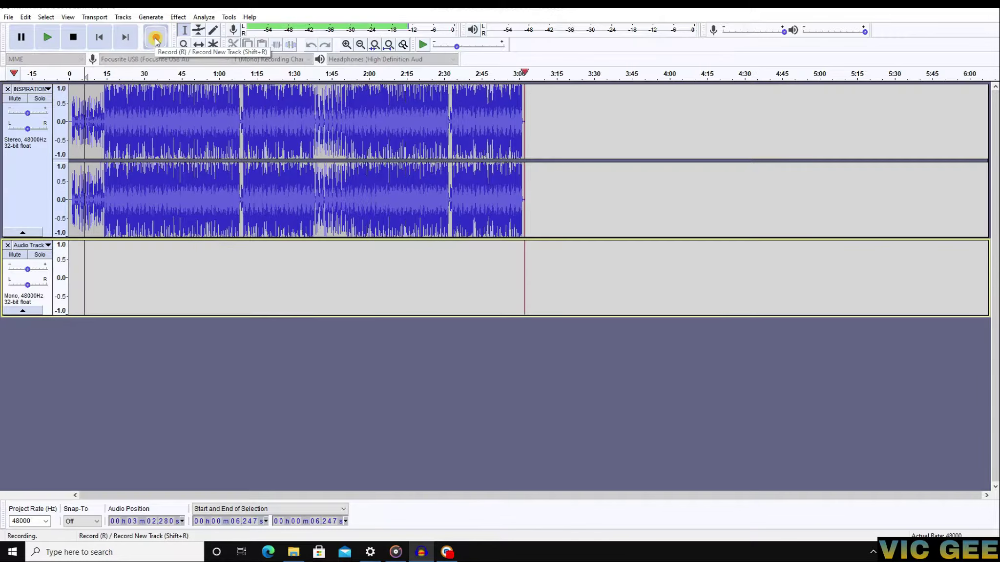
{"action": "left_click", "coordinate": [73, 39]}
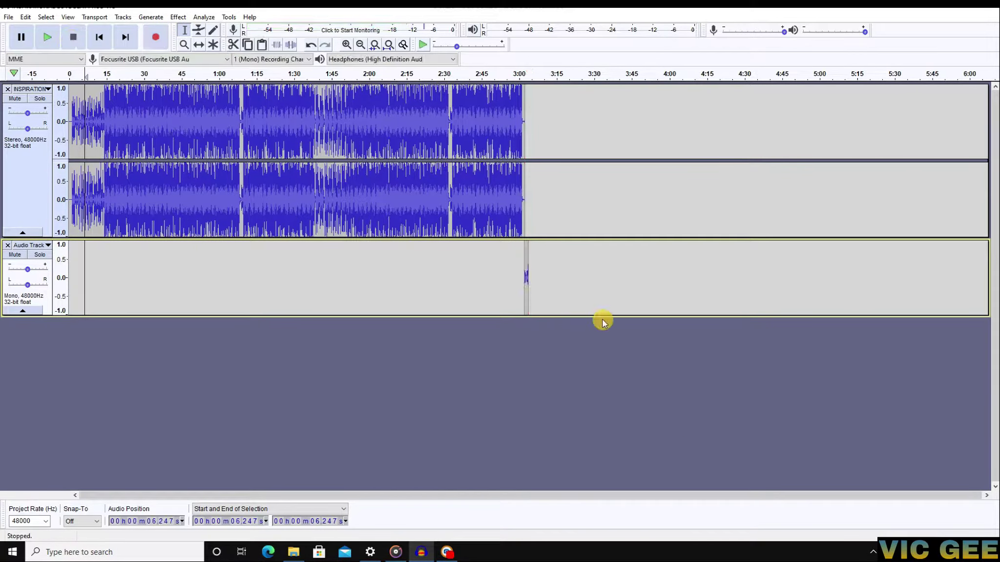
- Delete the short recorded clip from the new audio track, leaving the track itself in place
{"action": "left_click_drag", "start_coordinate": [567, 278], "coordinate": [352, 308]}
{"action": "left_click", "coordinate": [508, 346]}
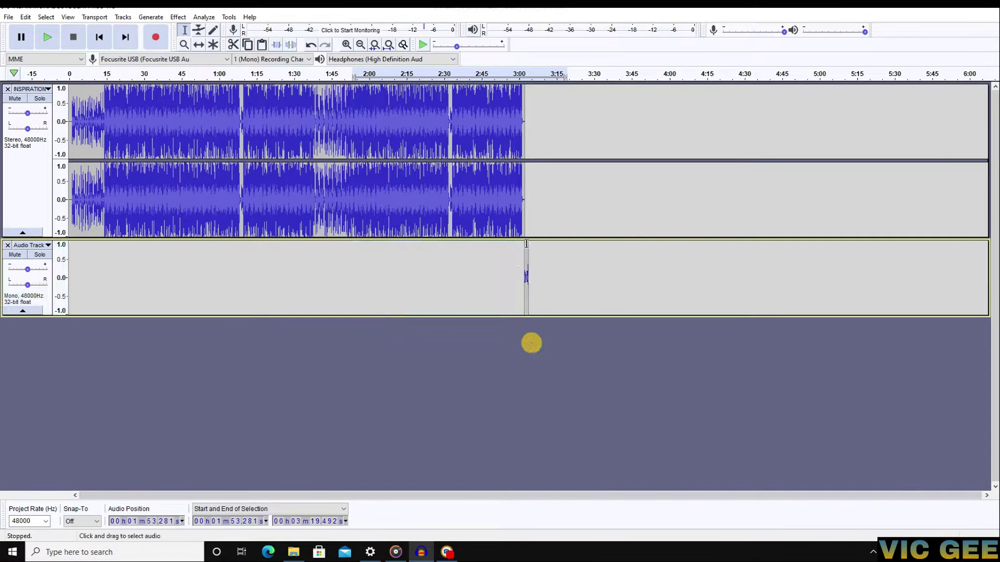
{"action": "left_click_drag", "start_coordinate": [550, 262], "coordinate": [505, 280]}
{"action": "key", "text": "Delete"}
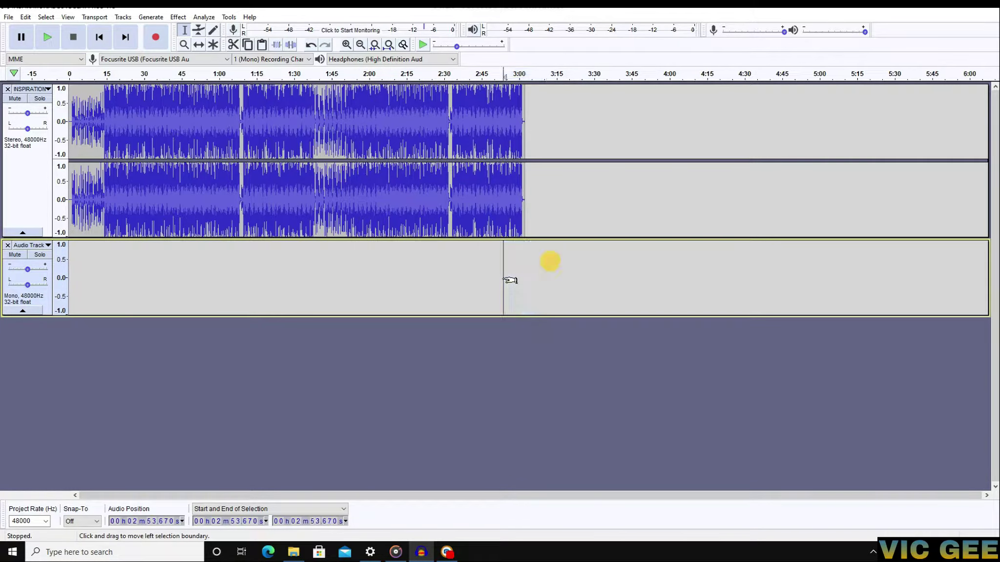
- Place the cursor in the empty audio track at about 12.7 s, just before the beat's intro ends
{"action": "left_click", "coordinate": [74, 264]}
{"action": "left_click", "coordinate": [70, 264]}
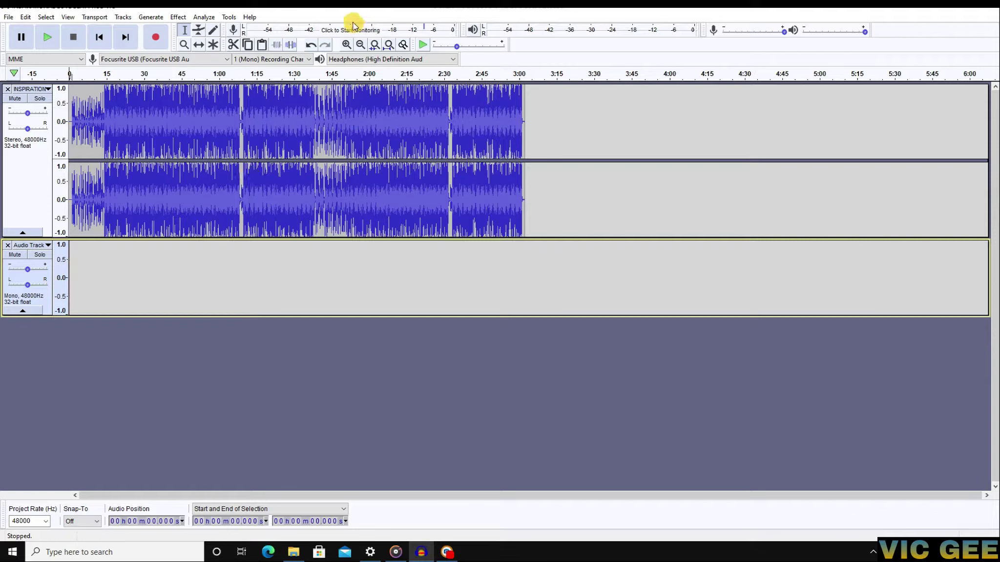
{"action": "left_click", "coordinate": [357, 45]}
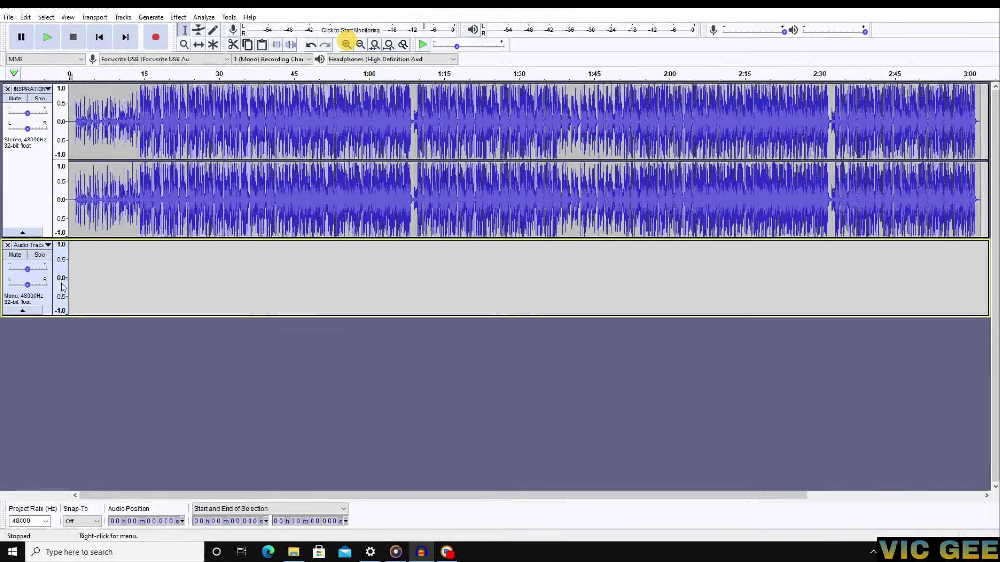
{"action": "left_click_drag", "start_coordinate": [132, 264], "coordinate": [135, 264]}
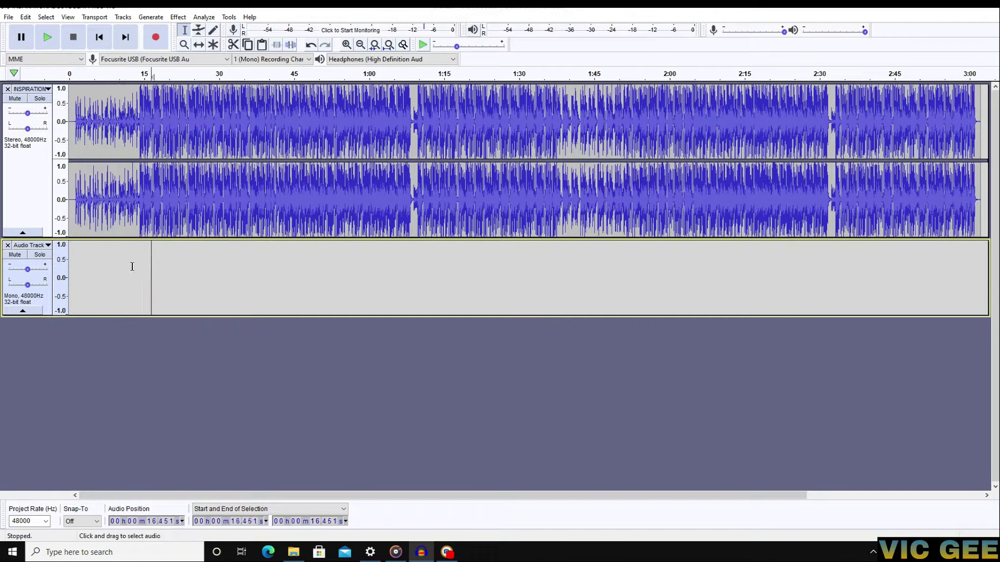
{"action": "left_click", "coordinate": [133, 264]}
{"action": "left_click", "coordinate": [132, 259]}
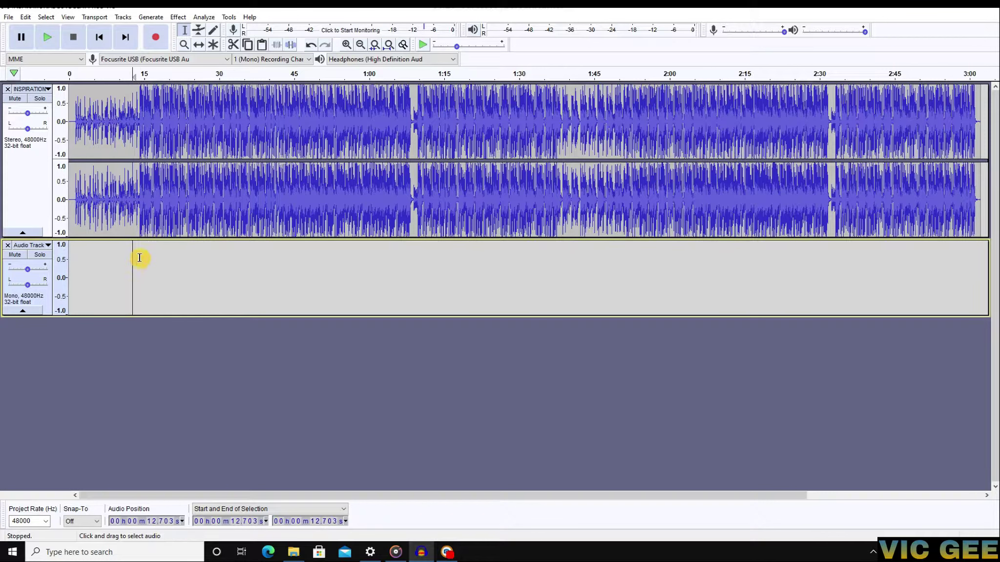
- Set the playback device to Headphones (High Definition Aud)
{"action": "left_click", "coordinate": [364, 59]}
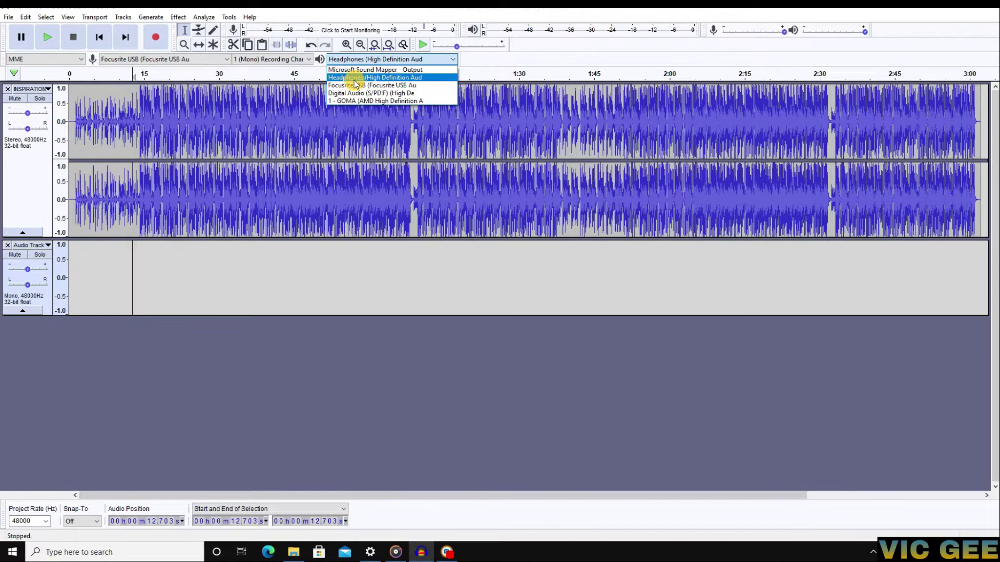
{"action": "left_click", "coordinate": [353, 77]}
{"action": "left_click", "coordinate": [351, 59]}
{"action": "left_click", "coordinate": [358, 78]}
{"action": "left_click", "coordinate": [357, 59]}
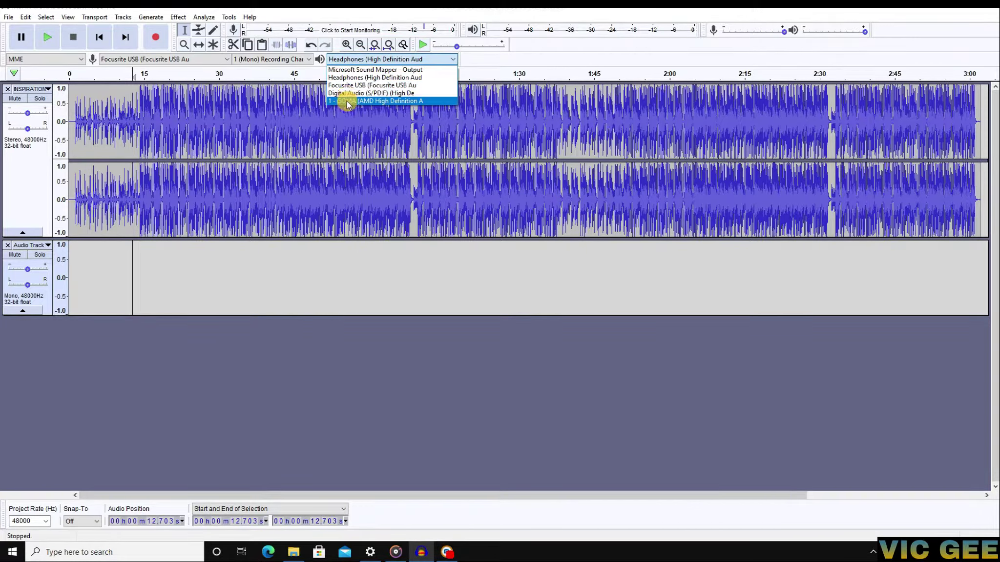
{"action": "left_click", "coordinate": [362, 80]}
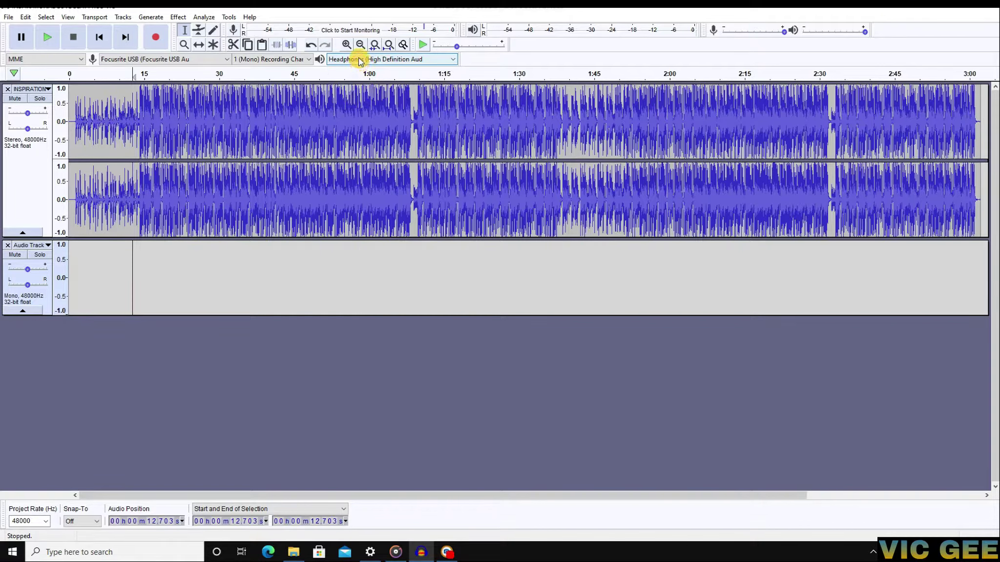
{"action": "left_click", "coordinate": [359, 61]}
{"action": "left_click", "coordinate": [359, 61]}
{"action": "left_click", "coordinate": [359, 60]}
{"action": "left_click", "coordinate": [359, 61]}
{"action": "left_click", "coordinate": [359, 61]}
{"action": "left_click", "coordinate": [359, 61]}
- Set the recording channels to 1 (Mono)
{"action": "left_click", "coordinate": [270, 59]}
{"action": "left_click", "coordinate": [273, 70]}
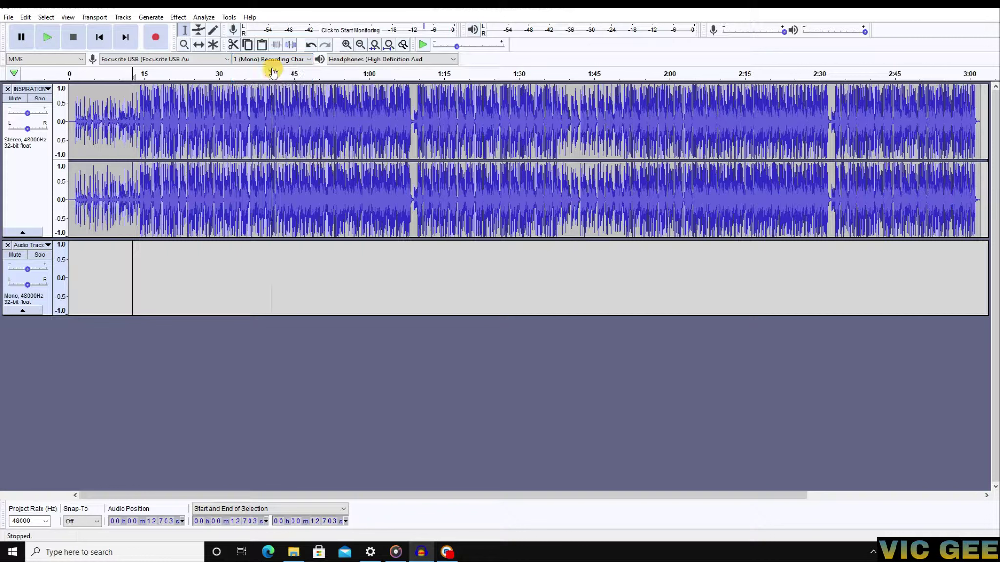
{"action": "left_click", "coordinate": [286, 59]}
{"action": "left_click", "coordinate": [278, 70]}
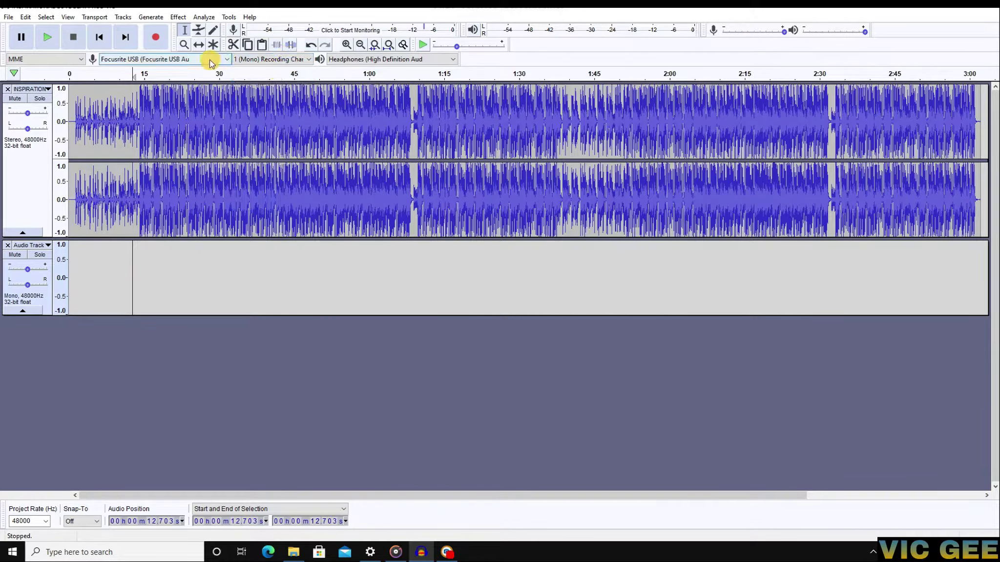
- Set the recording device to Focusrite USB (Focusrite USB Au)
{"action": "left_click", "coordinate": [200, 59]}
{"action": "left_click", "coordinate": [193, 59]}
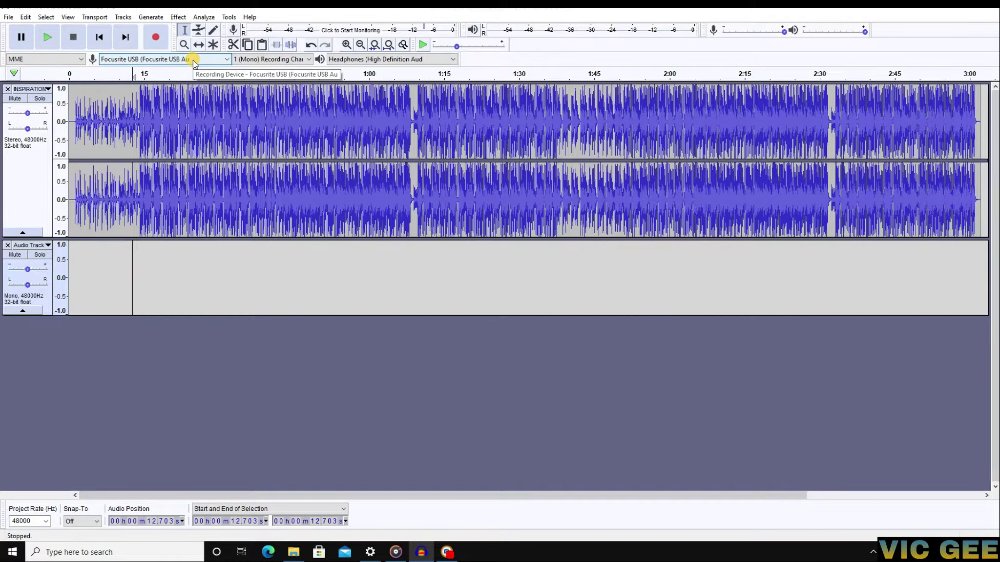
{"action": "left_click", "coordinate": [178, 59]}
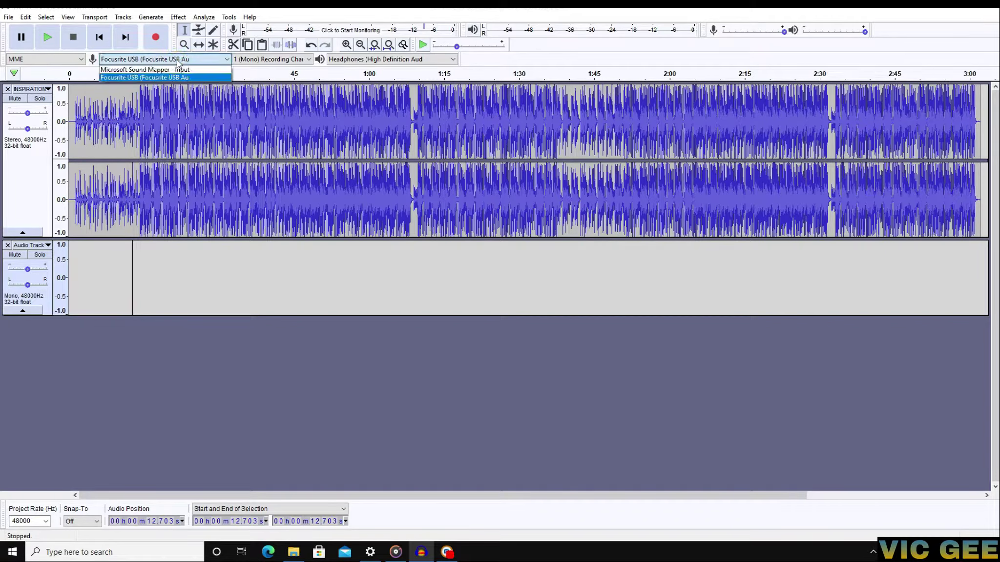
{"action": "left_click", "coordinate": [154, 79]}
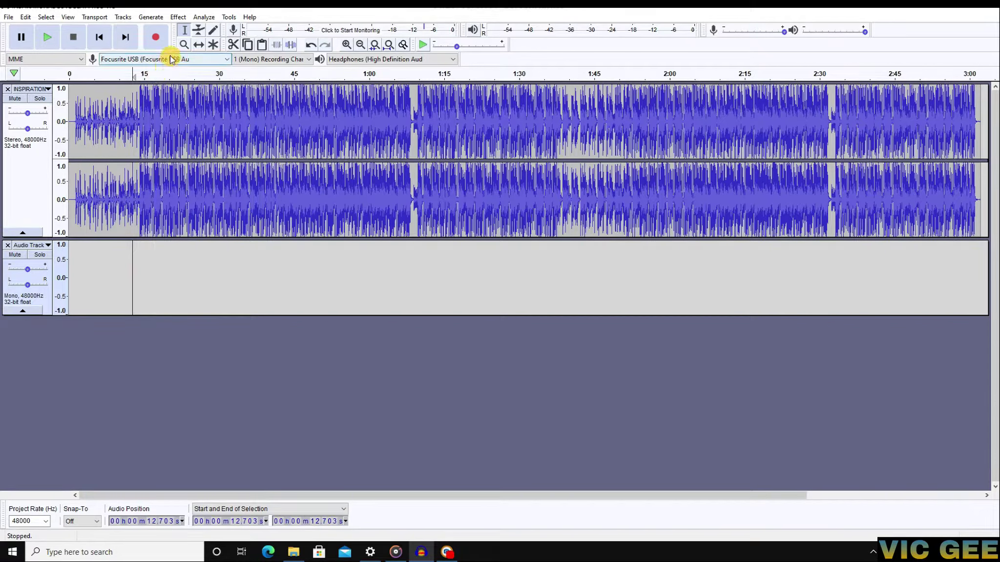
{"action": "left_click", "coordinate": [169, 59]}
{"action": "left_click", "coordinate": [146, 80]}
- Position the cursor in the empty audio track at about 12.4 s, slightly before the full beat starts
{"action": "left_click", "coordinate": [126, 258]}
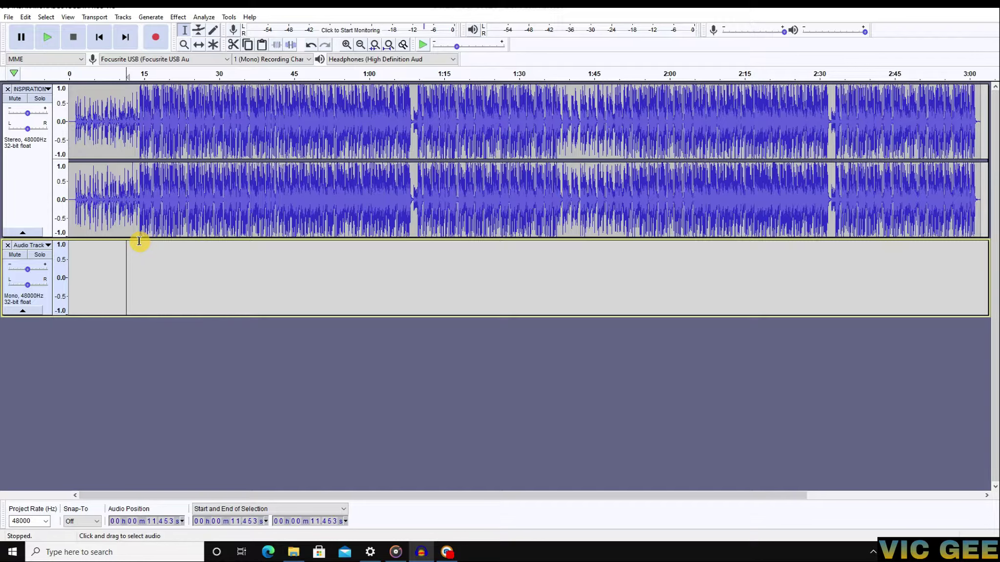
{"action": "left_click", "coordinate": [125, 269]}
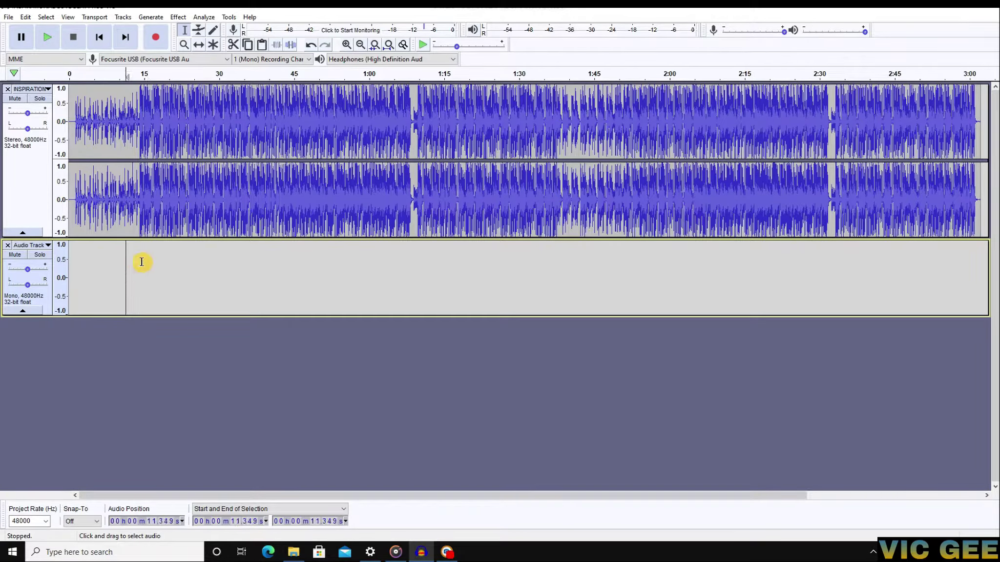
{"action": "left_click", "coordinate": [188, 270]}
{"action": "left_click", "coordinate": [135, 273]}
{"action": "left_click", "coordinate": [132, 266]}
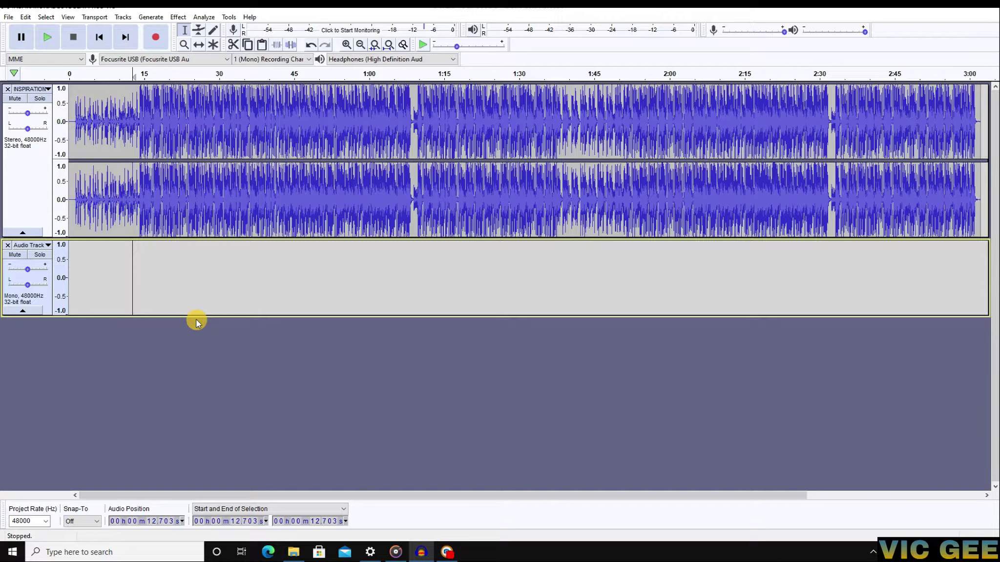
{"action": "left_click", "coordinate": [134, 263]}
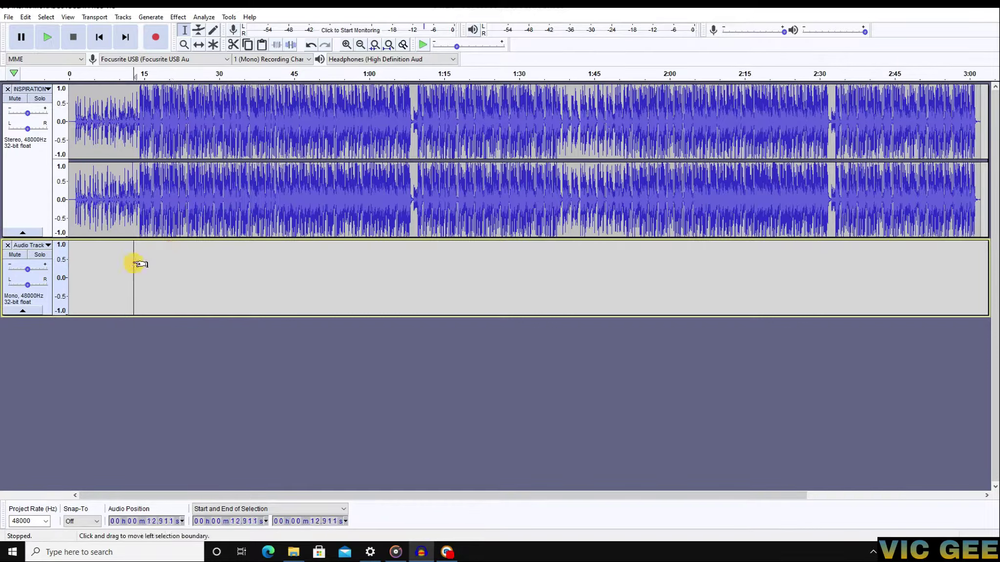
{"action": "left_click", "coordinate": [150, 260]}
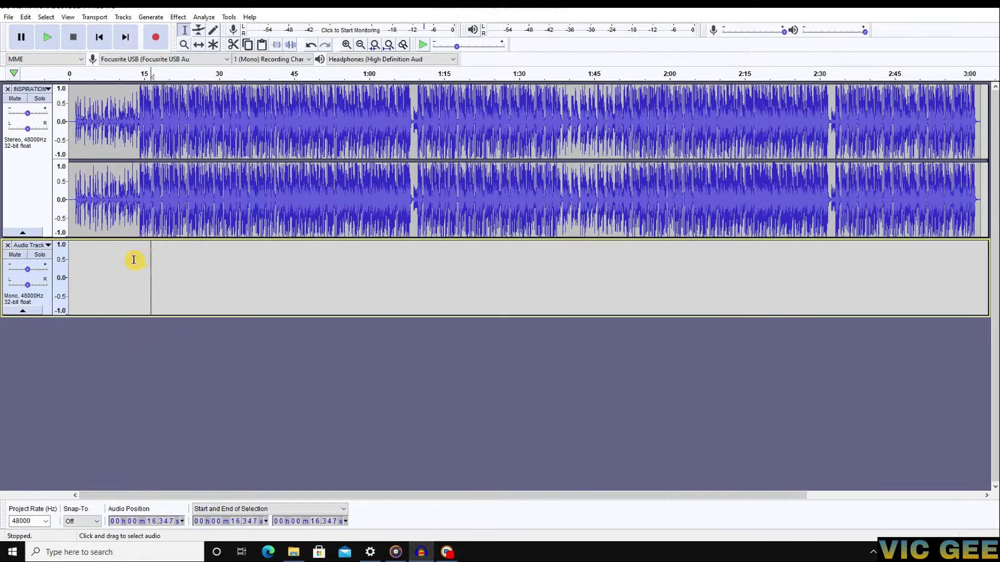
{"action": "left_click", "coordinate": [135, 262]}
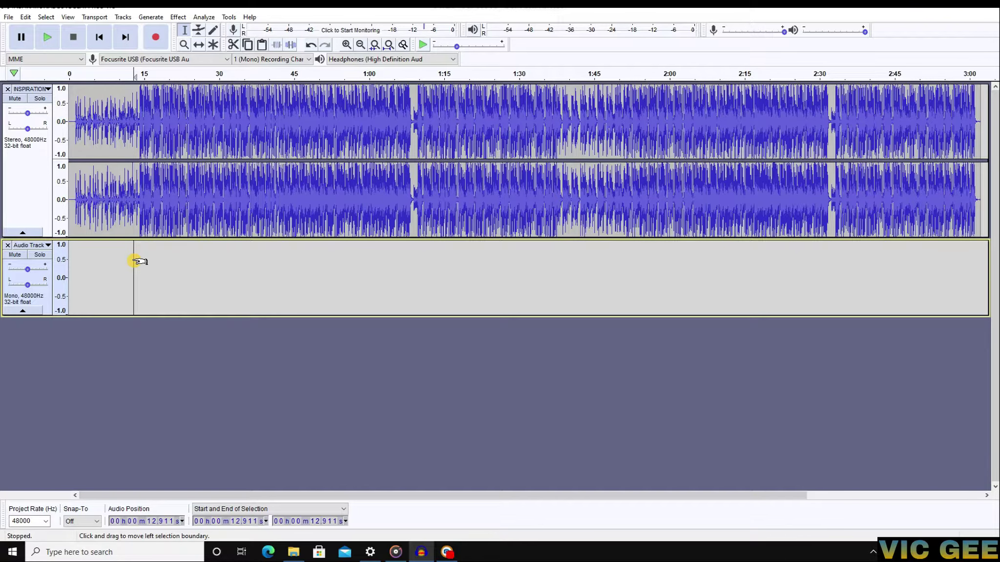
{"action": "left_click", "coordinate": [130, 257]}
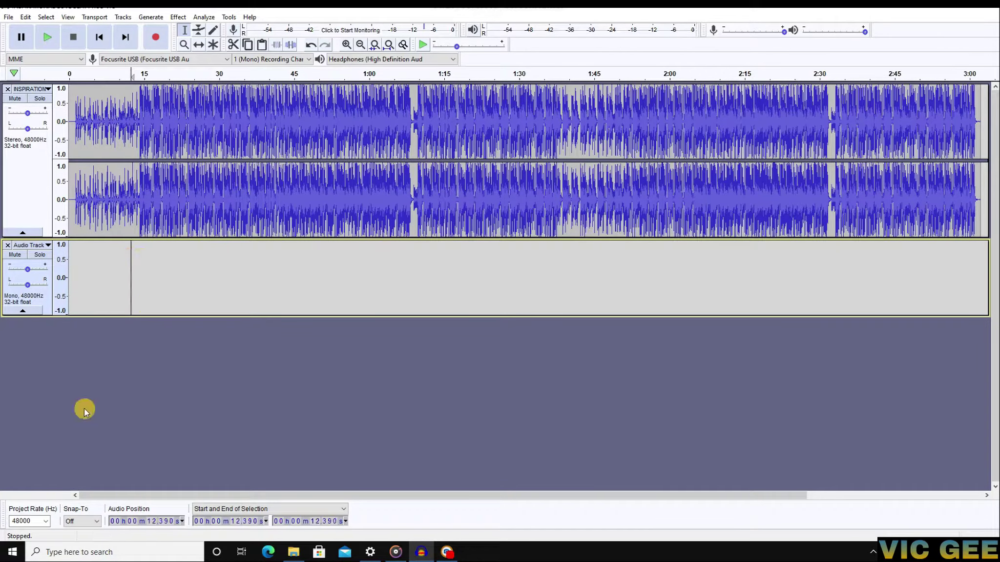
- Record a vocal take into the empty mono track over the beat, starting at about 10.5 s and stopping at about 25 s
{"action": "left_click", "coordinate": [344, 45]}
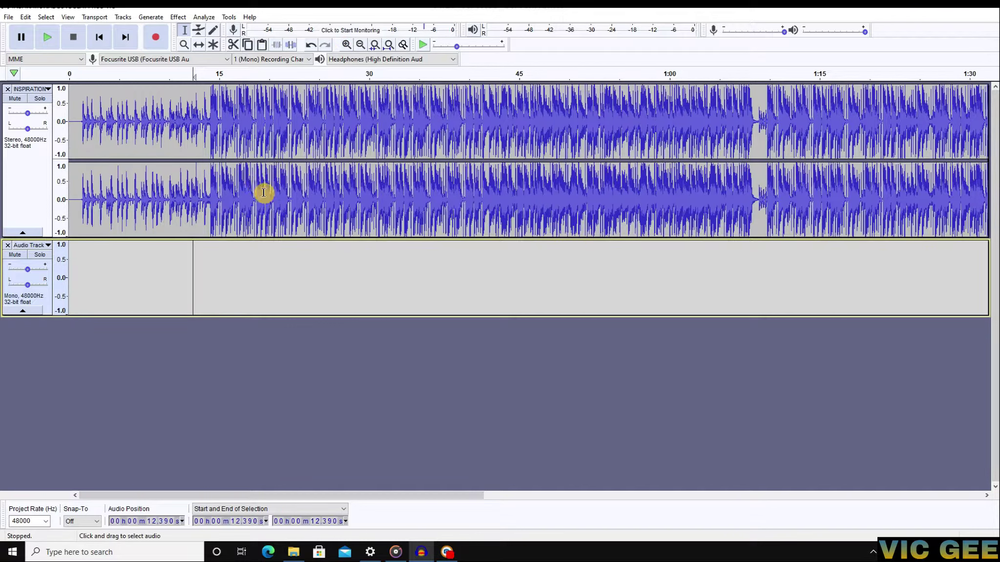
{"action": "left_click", "coordinate": [182, 275]}
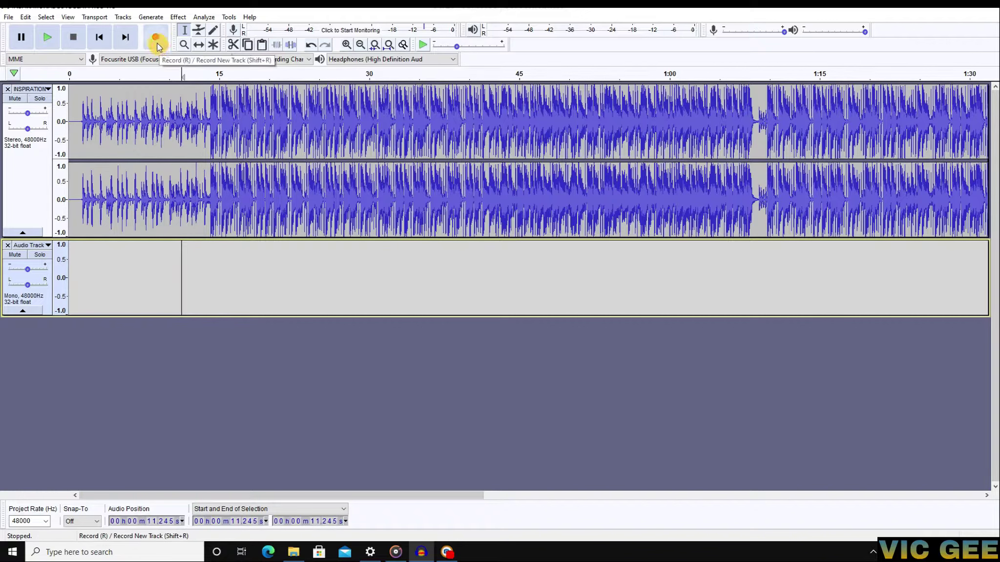
{"action": "left_click", "coordinate": [174, 270]}
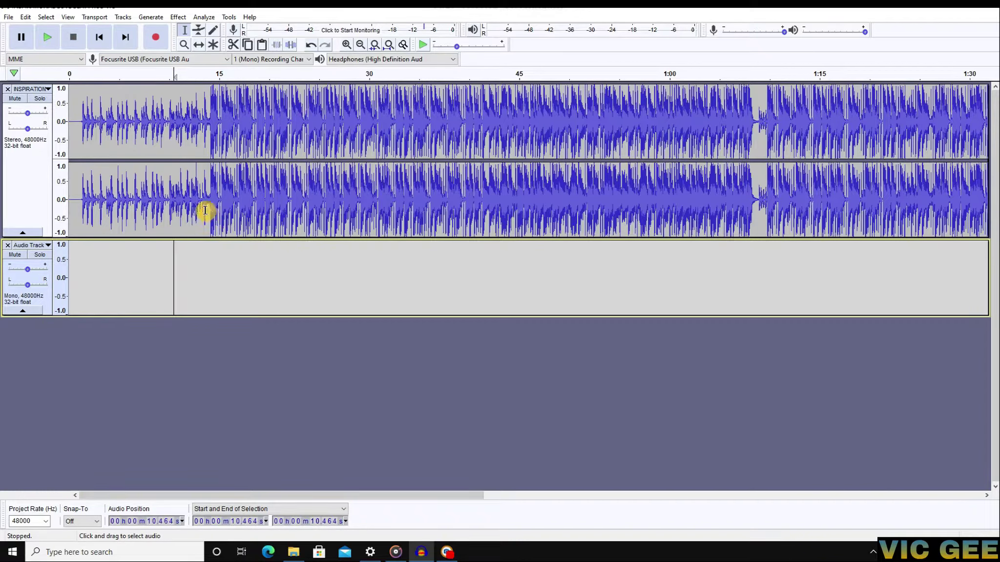
{"action": "left_click", "coordinate": [158, 36]}
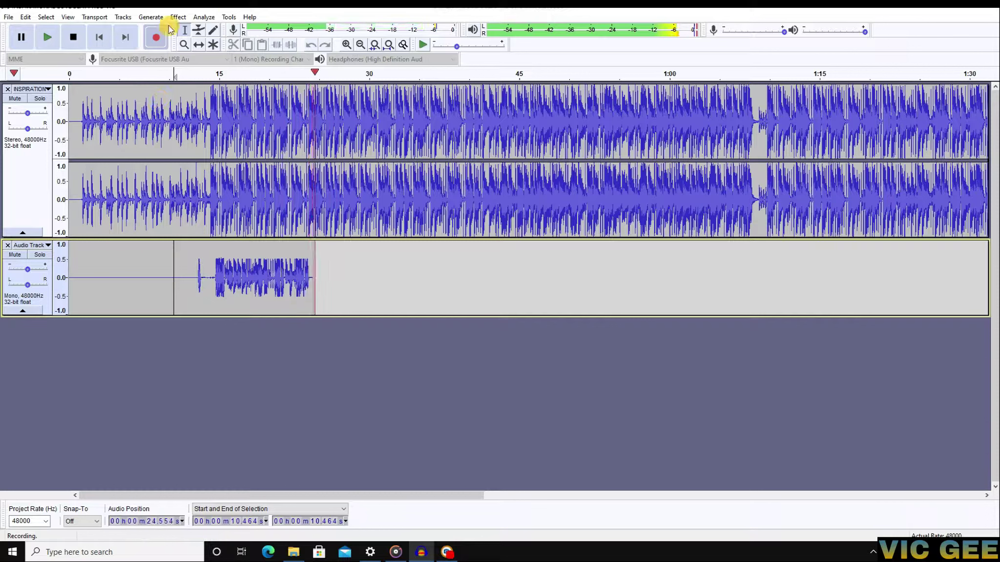
{"action": "left_click", "coordinate": [81, 44]}
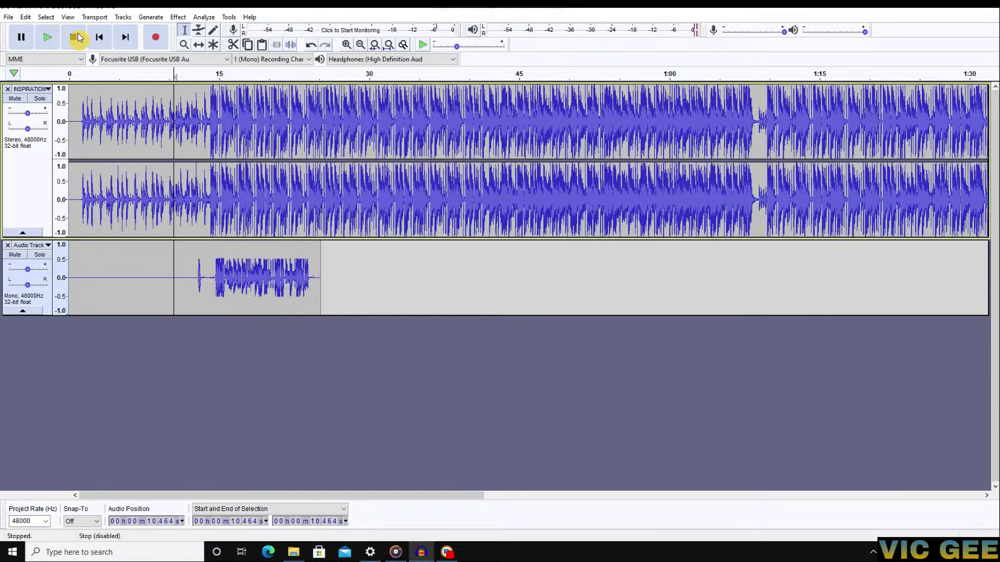
- Play back the recorded vocals together with the beat from about 14.3 s, and stop playback
{"action": "left_click", "coordinate": [216, 276]}
{"action": "left_click", "coordinate": [254, 276]}
{"action": "left_click", "coordinate": [296, 276]}
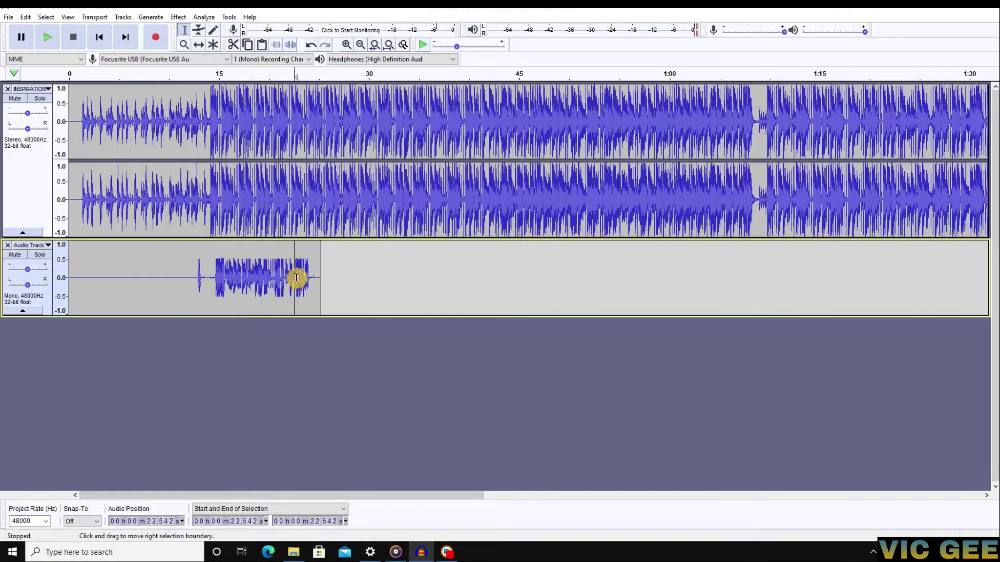
{"action": "left_click", "coordinate": [317, 275]}
{"action": "left_click", "coordinate": [213, 279]}
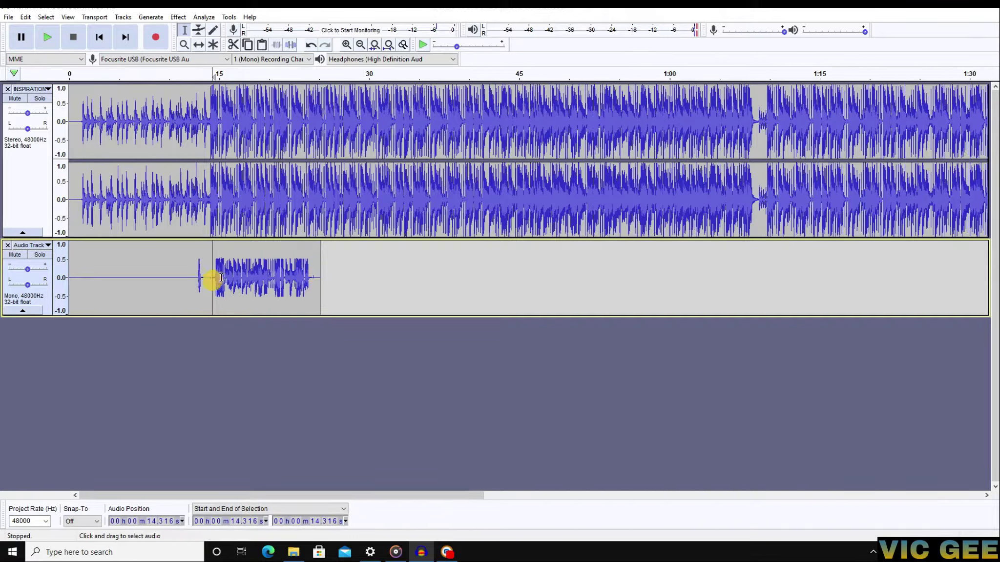
{"action": "key", "text": "space"}
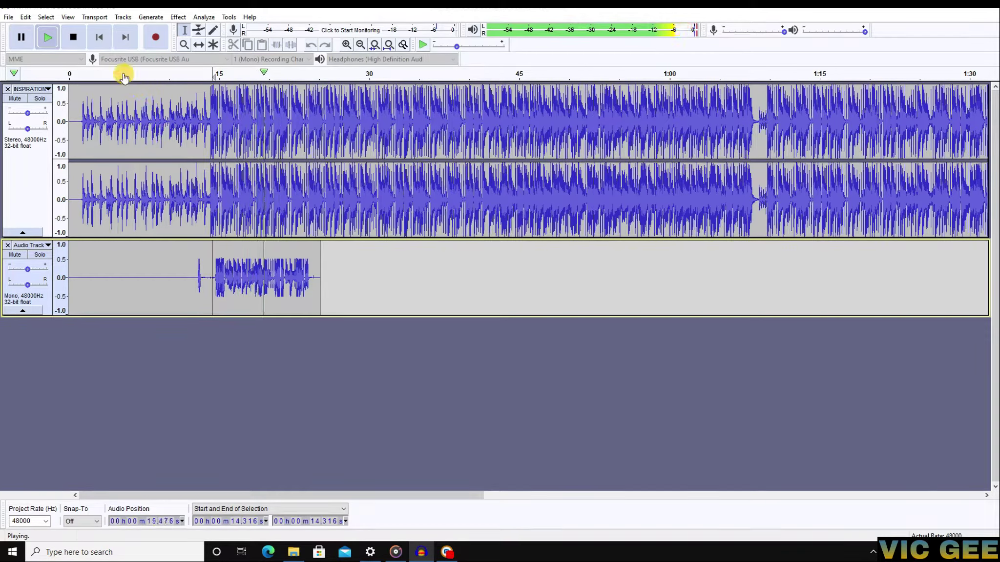
{"action": "left_click", "coordinate": [82, 42]}
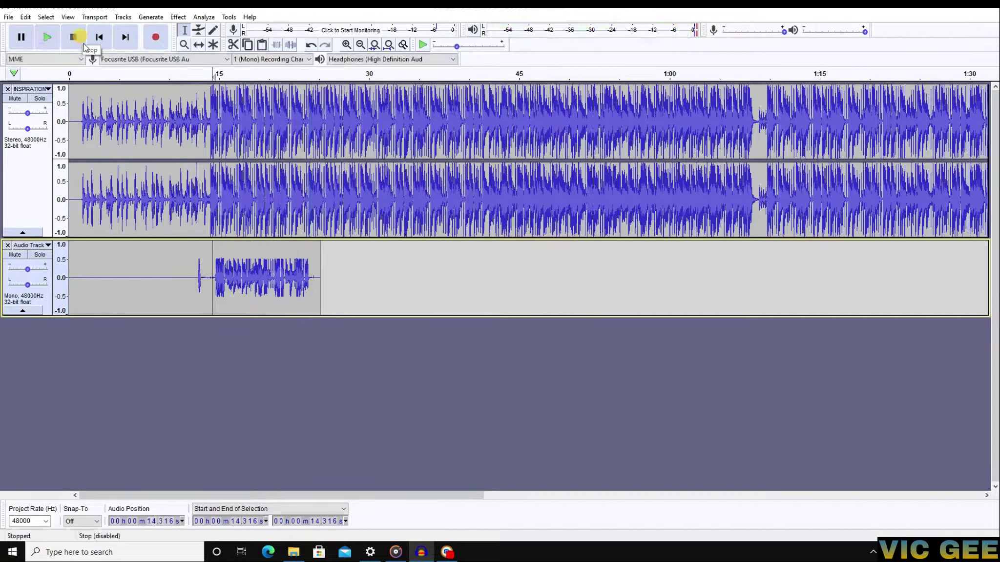
{"action": "left_click", "coordinate": [205, 280]}
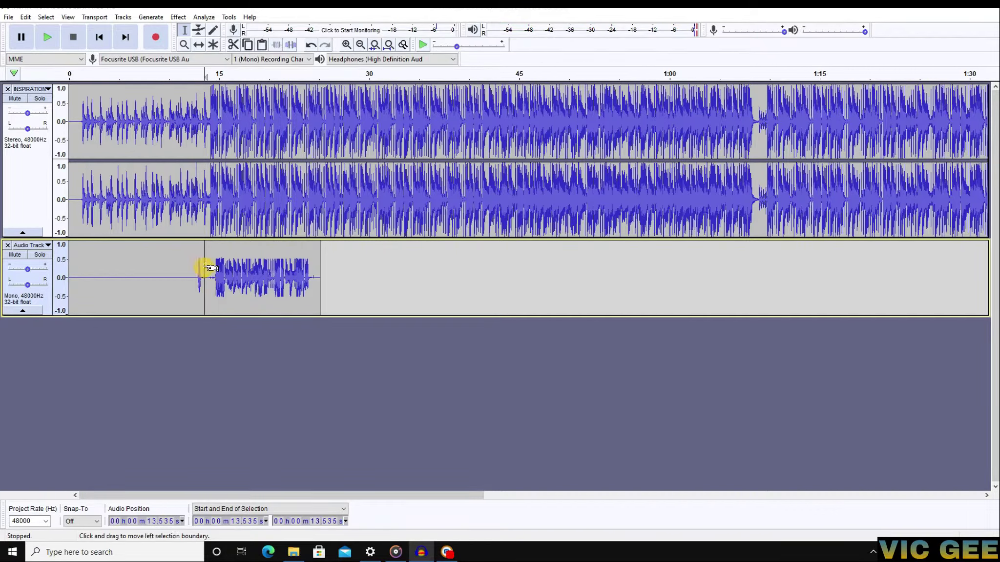
{"action": "left_click_drag", "start_coordinate": [218, 284], "coordinate": [222, 283]}
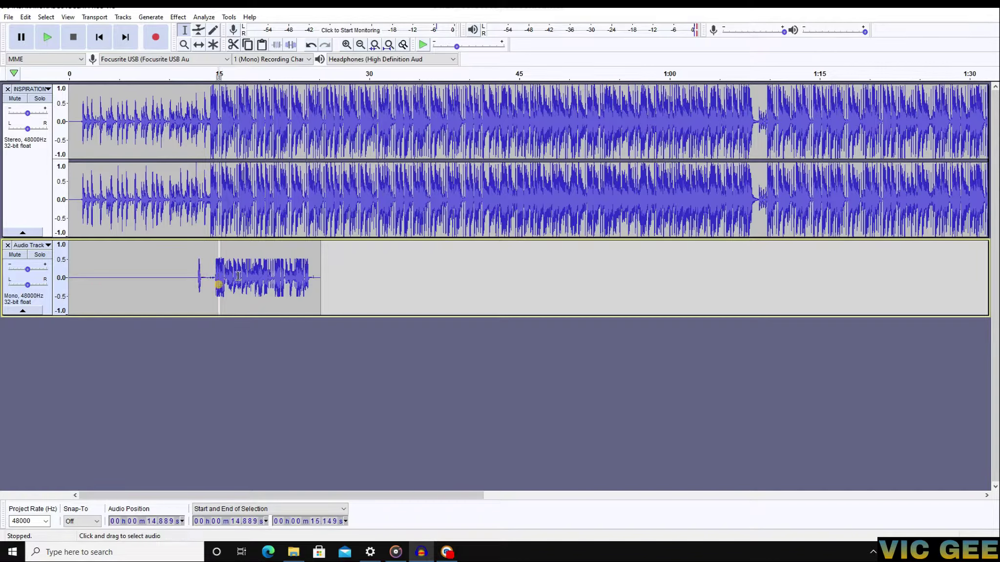
{"action": "left_click", "coordinate": [211, 276]}
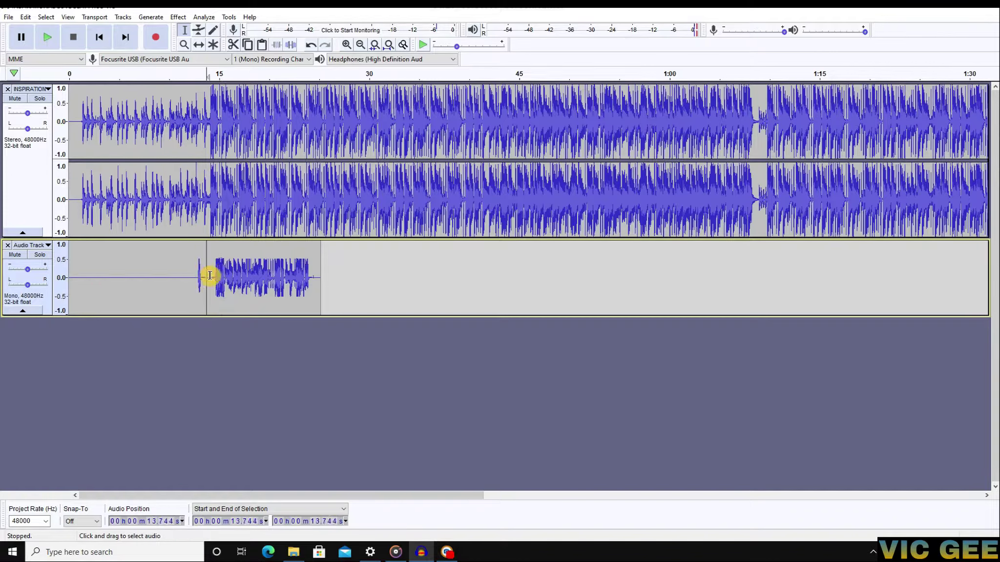
- Lower the gain of the recorded vocal track to about -1 dB
{"action": "left_click", "coordinate": [27, 270]}
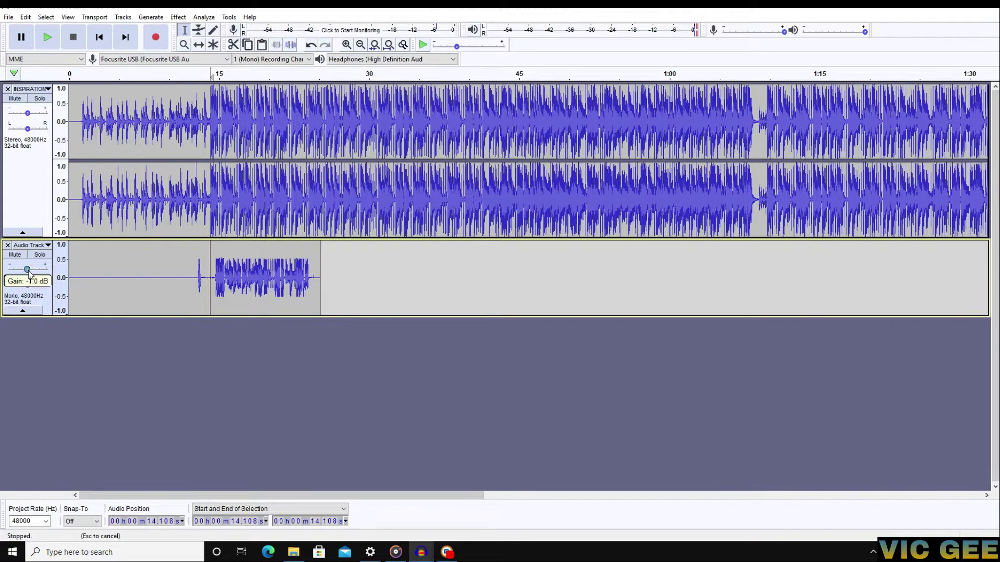
{"action": "mouse_move", "coordinate": [30, 272]}
{"action": "left_mouse_down"}
{"action": "mouse_move", "coordinate": [58, 273]}
{"action": "mouse_move", "coordinate": [38, 274]}
{"action": "left_mouse_up"}
{"action": "left_click", "coordinate": [263, 270]}
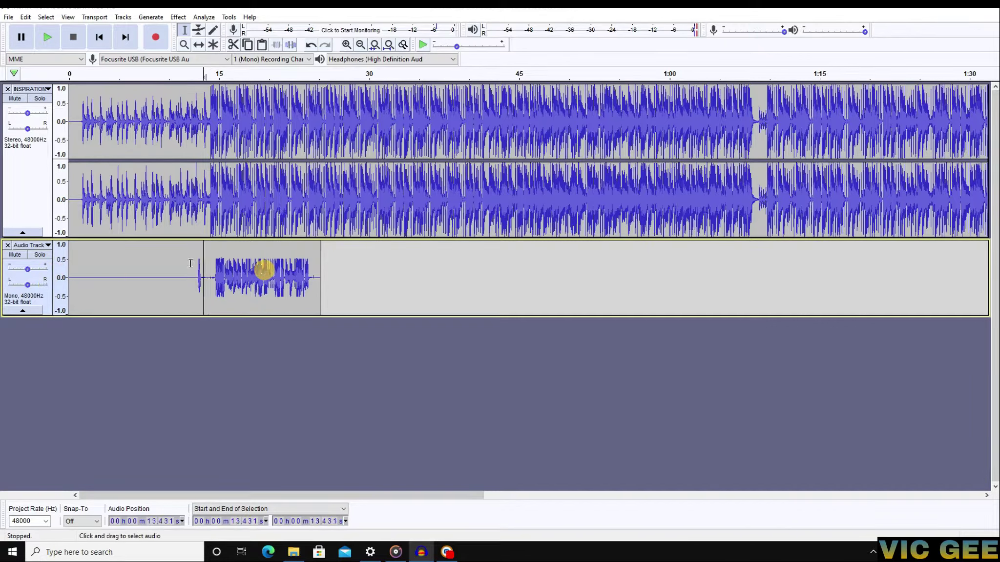
{"action": "left_click", "coordinate": [212, 268]}
{"action": "left_click", "coordinate": [214, 267]}
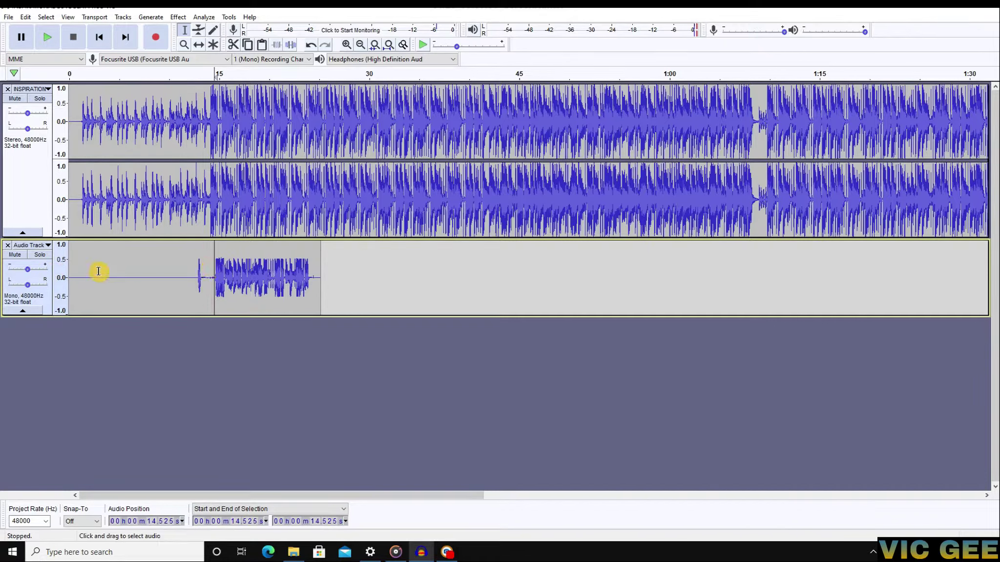
{"action": "left_click", "coordinate": [28, 270]}
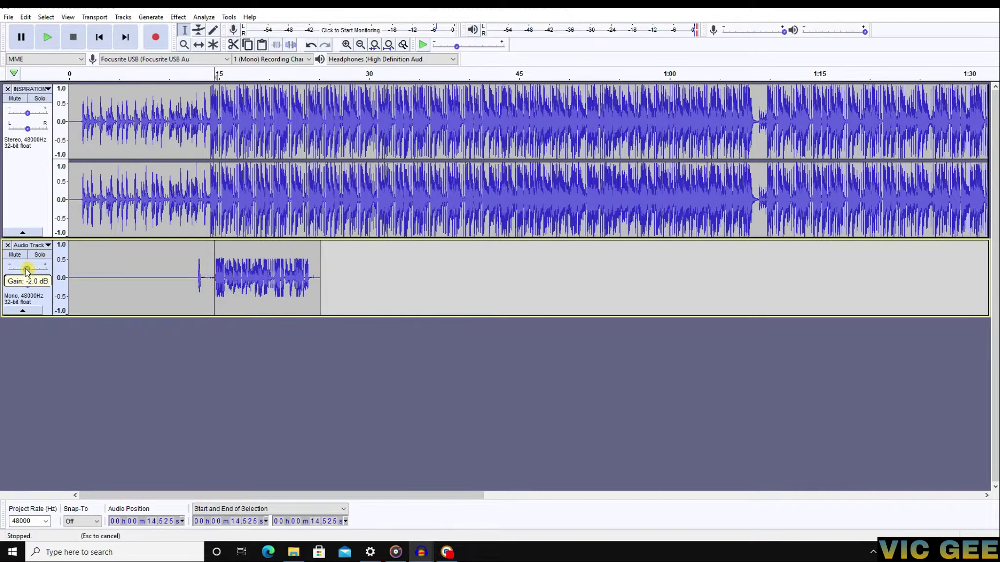
{"action": "left_click_drag", "start_coordinate": [27, 271], "coordinate": [28, 272]}
{"action": "left_click_drag", "start_coordinate": [27, 272], "coordinate": [28, 272]}
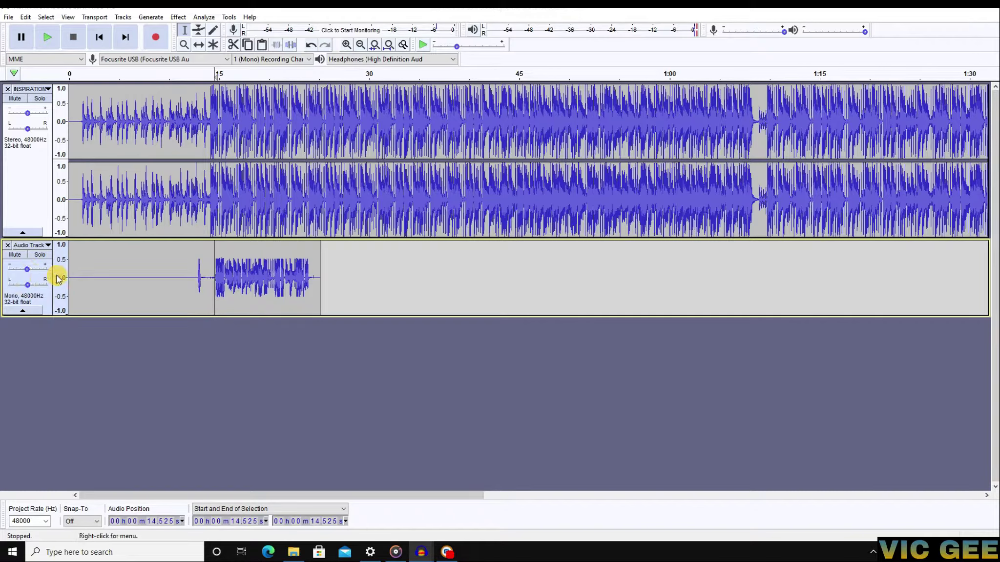
{"action": "left_click", "coordinate": [27, 270]}
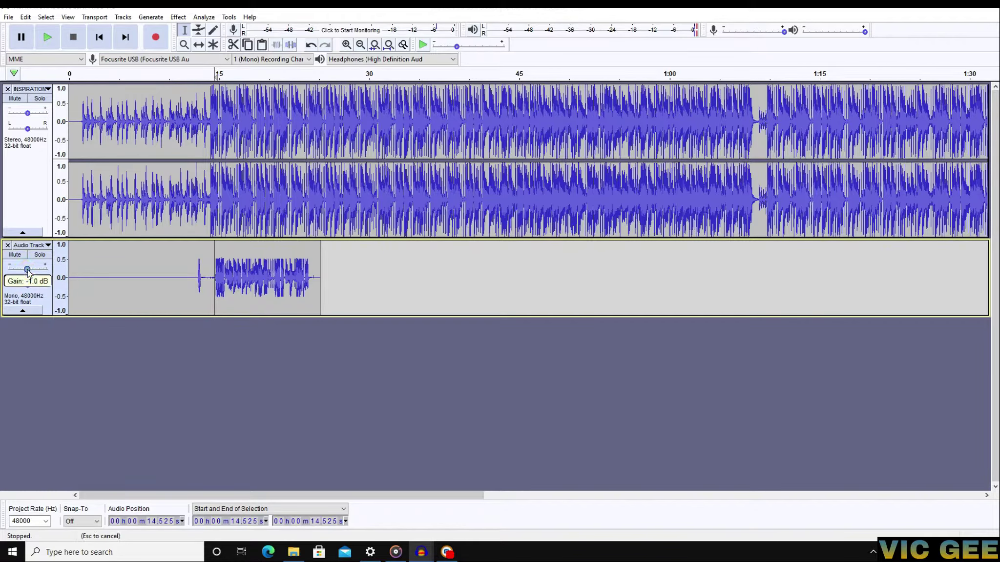
{"action": "left_click_drag", "start_coordinate": [29, 271], "coordinate": [27, 273]}
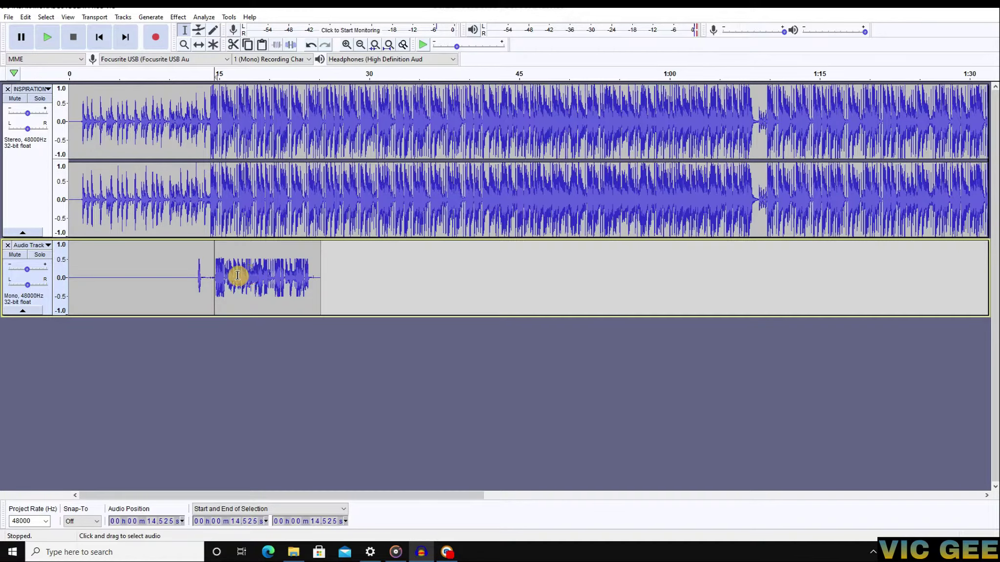
- Capture a noise profile for Noise Reduction from the silent part of the vocal track between about 13.8 s and 14.3 s
{"action": "scroll", "coordinate": [208, 283], "scroll_direction": "up", "scroll_amount": 1, "text": "ctrl"}
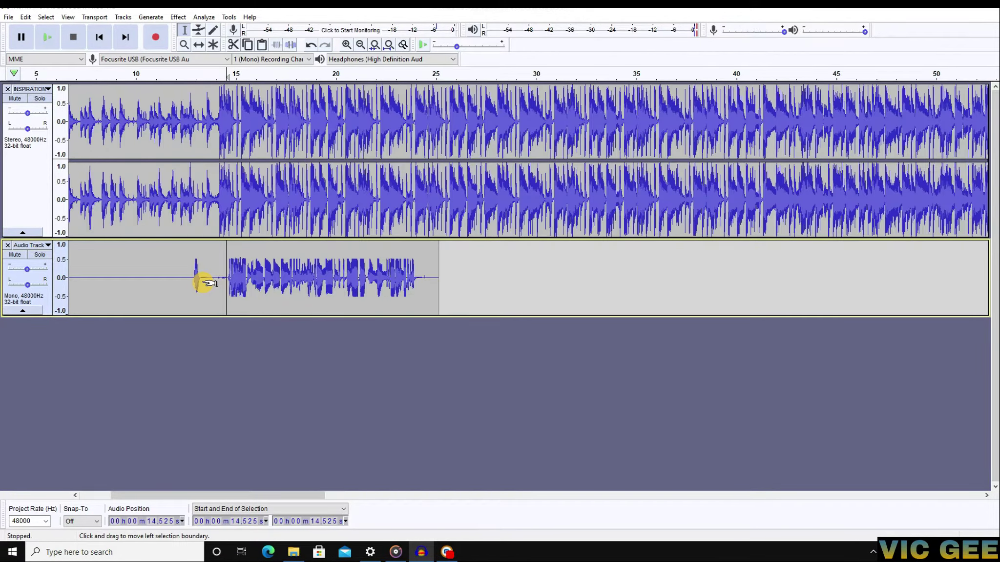
{"action": "scroll", "coordinate": [205, 282], "scroll_direction": "up", "scroll_amount": 3, "text": "ctrl"}
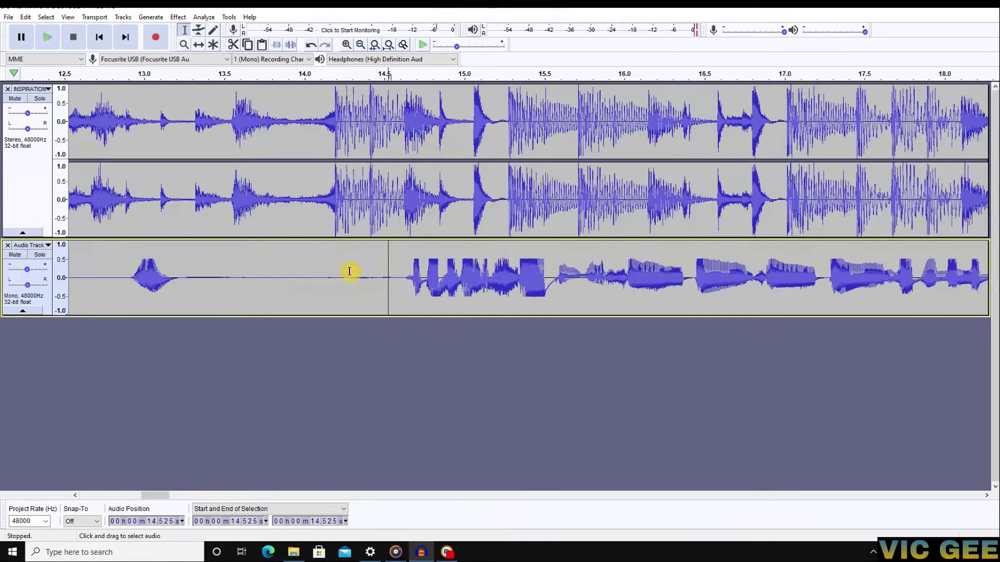
{"action": "left_click_drag", "start_coordinate": [349, 270], "coordinate": [270, 284]}
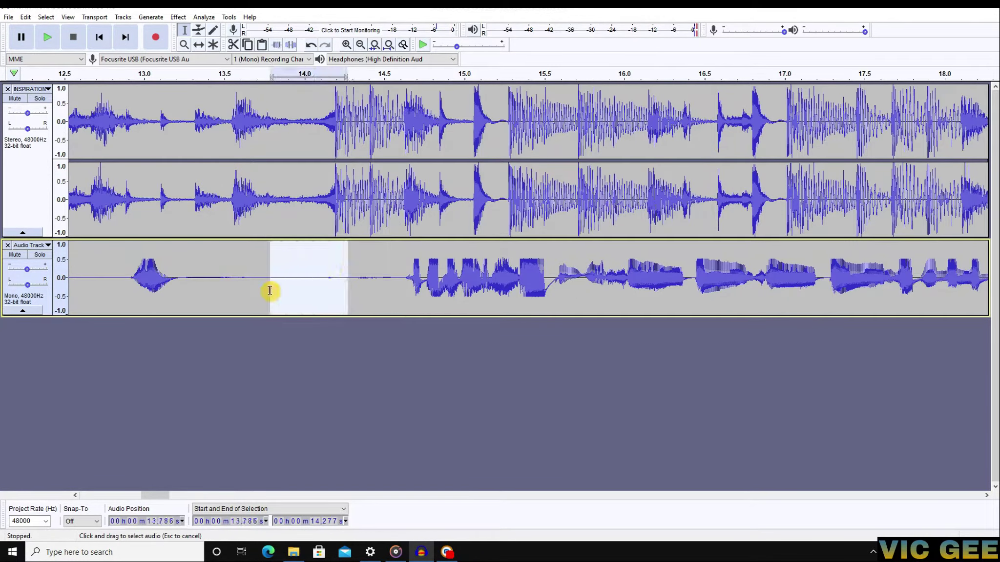
{"action": "left_click", "coordinate": [177, 18]}
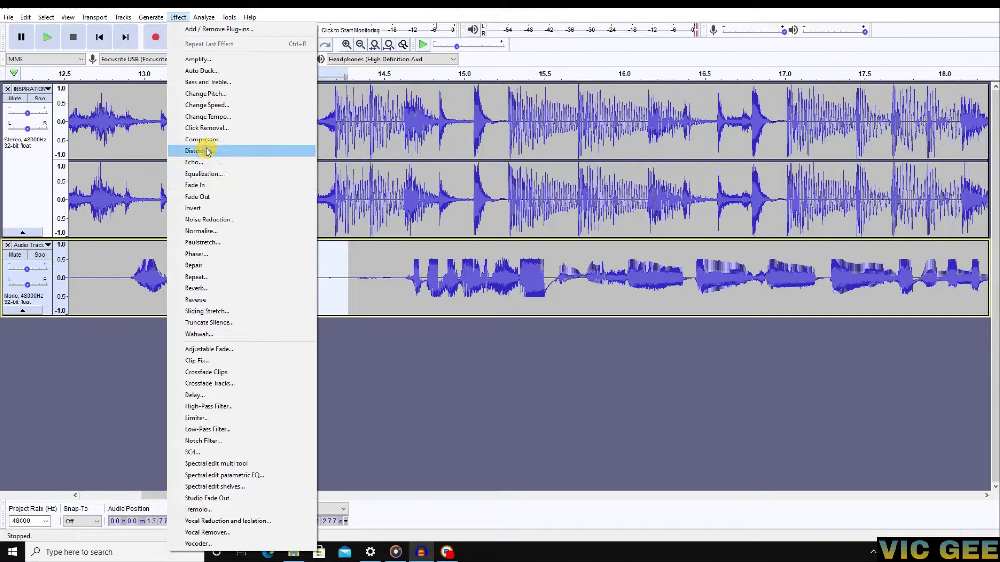
{"action": "left_click", "coordinate": [204, 222]}
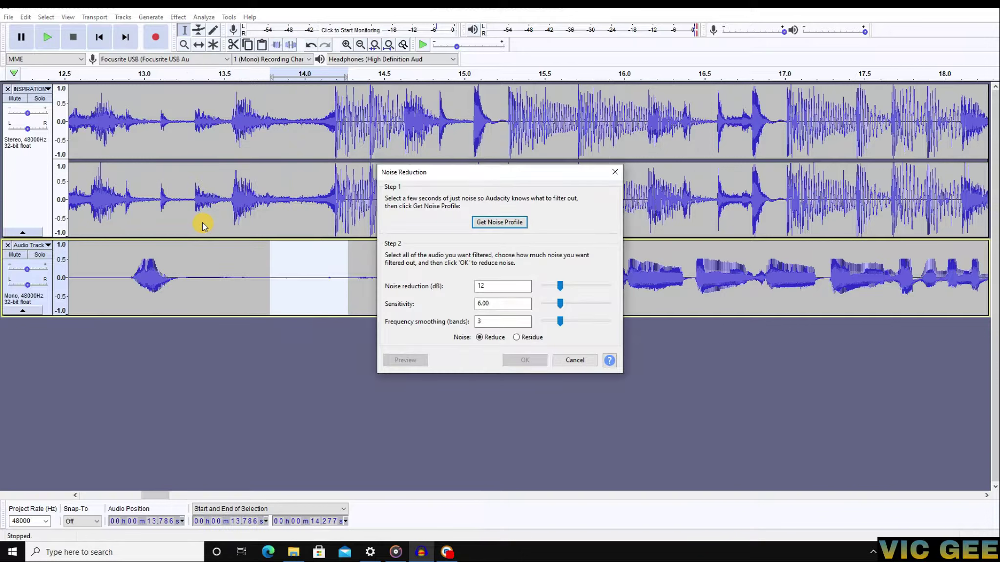
{"action": "left_click", "coordinate": [494, 227]}
- Apply Noise Reduction to the vocals from about 12.7 s to 24.7 s with 12 dB reduction, sensitivity 6.00 and 3 smoothing bands
{"action": "scroll", "coordinate": [360, 272], "scroll_direction": "down", "scroll_amount": 3}
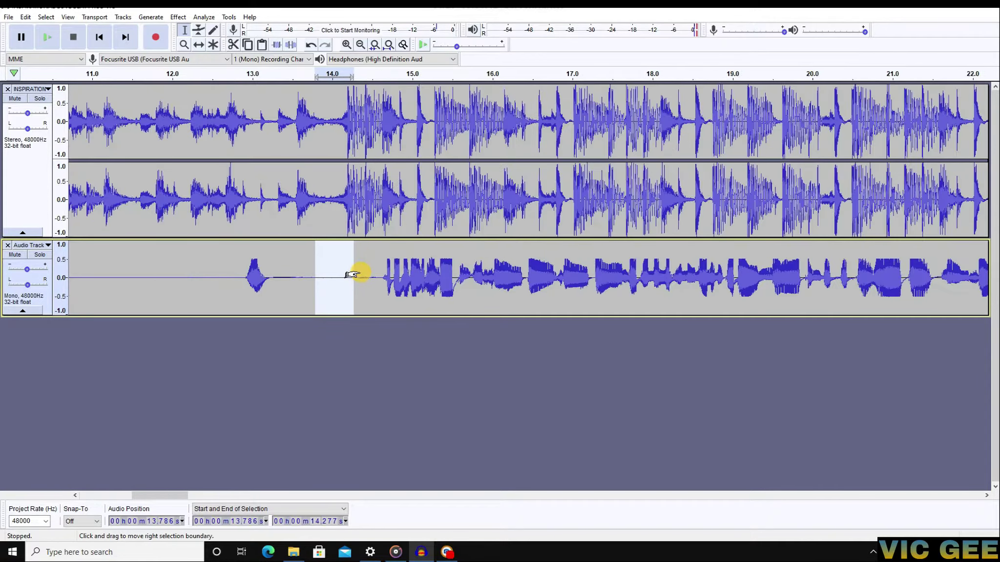
{"action": "left_click", "coordinate": [565, 282]}
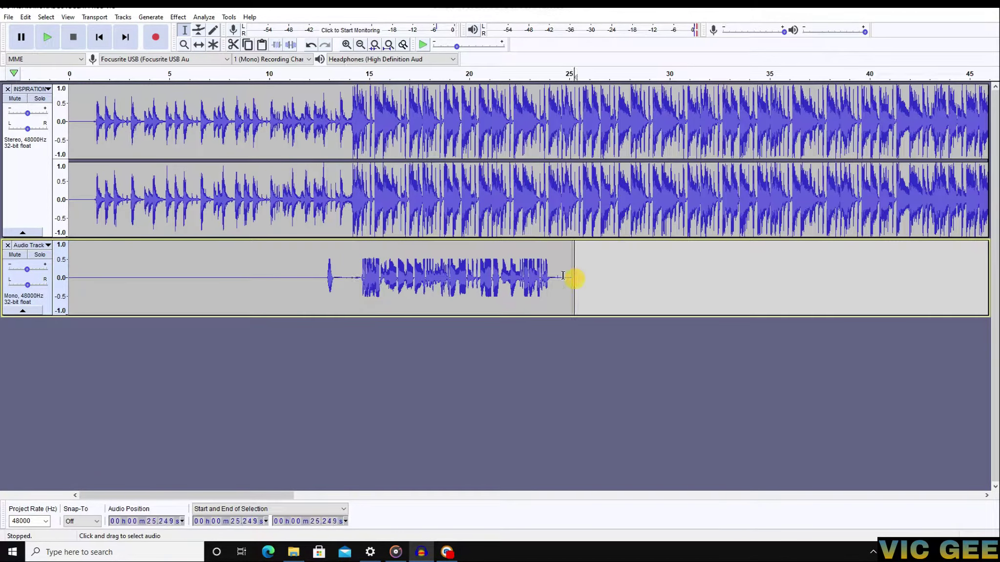
{"action": "mouse_move", "coordinate": [564, 280]}
{"action": "left_mouse_down"}
{"action": "mouse_move", "coordinate": [291, 290]}
{"action": "mouse_move", "coordinate": [561, 296]}
{"action": "left_mouse_up"}
{"action": "left_click", "coordinate": [393, 282]}
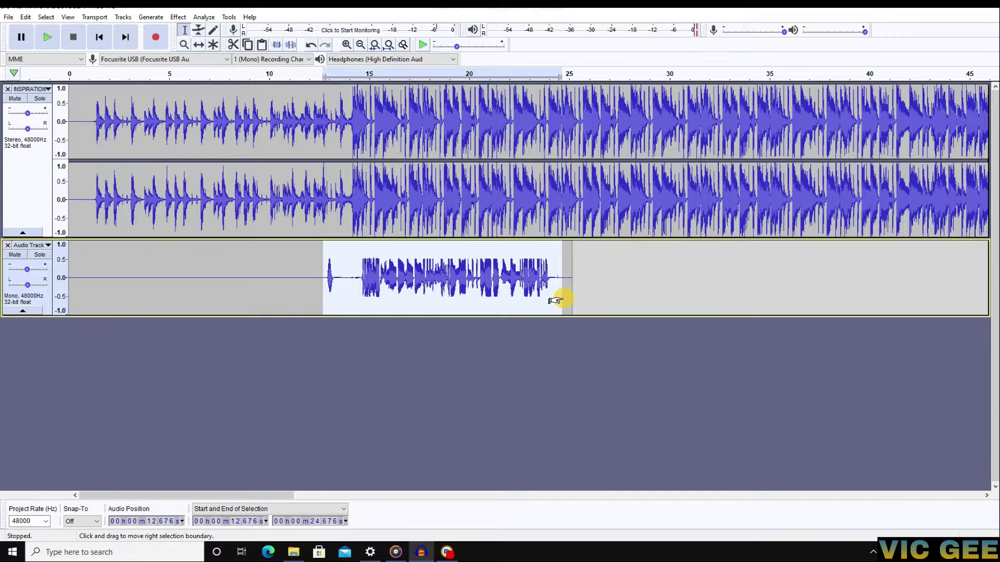
{"action": "left_click", "coordinate": [177, 17]}
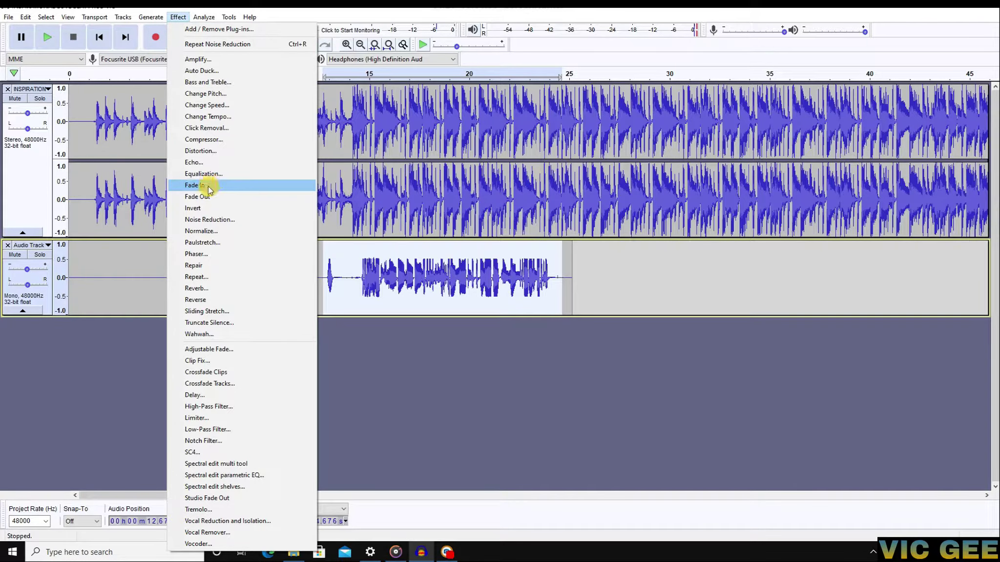
{"action": "left_click", "coordinate": [205, 220]}
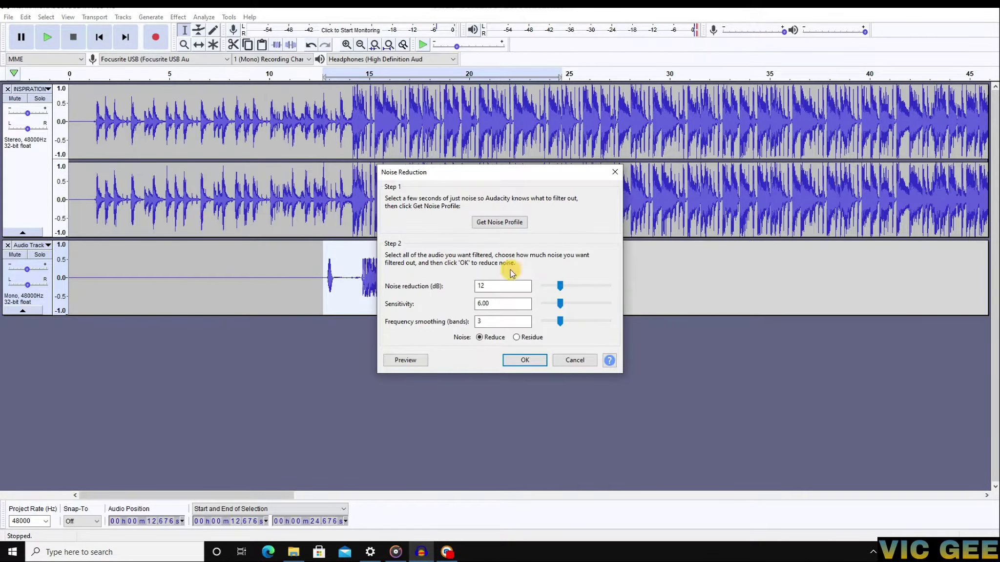
{"action": "left_click", "coordinate": [522, 360]}
- Select the quiet gap before the main vocals, from about 13.3 s to 14.6 s, to inspect the noise reduction result
{"action": "left_click", "coordinate": [401, 278]}
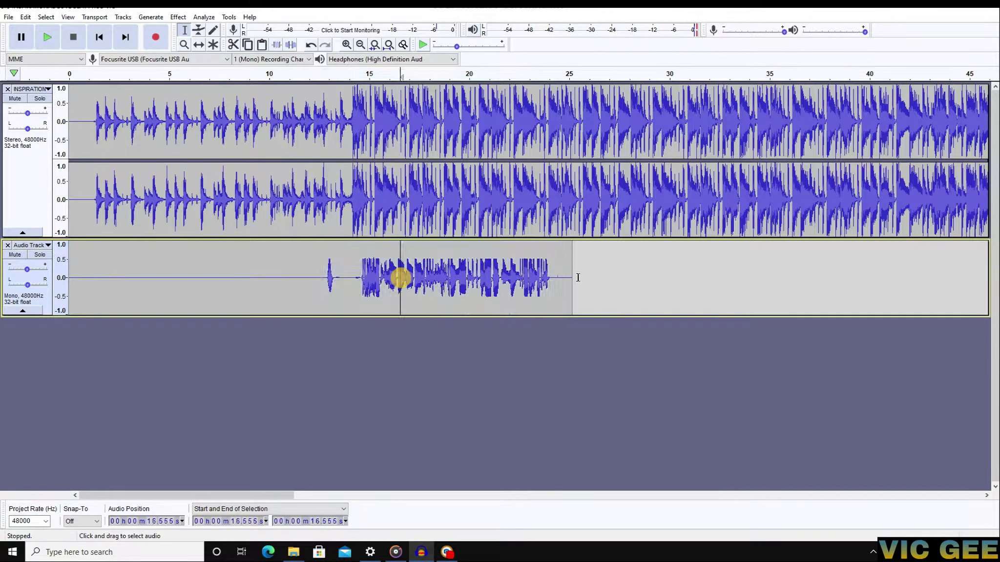
{"action": "left_click", "coordinate": [340, 283]}
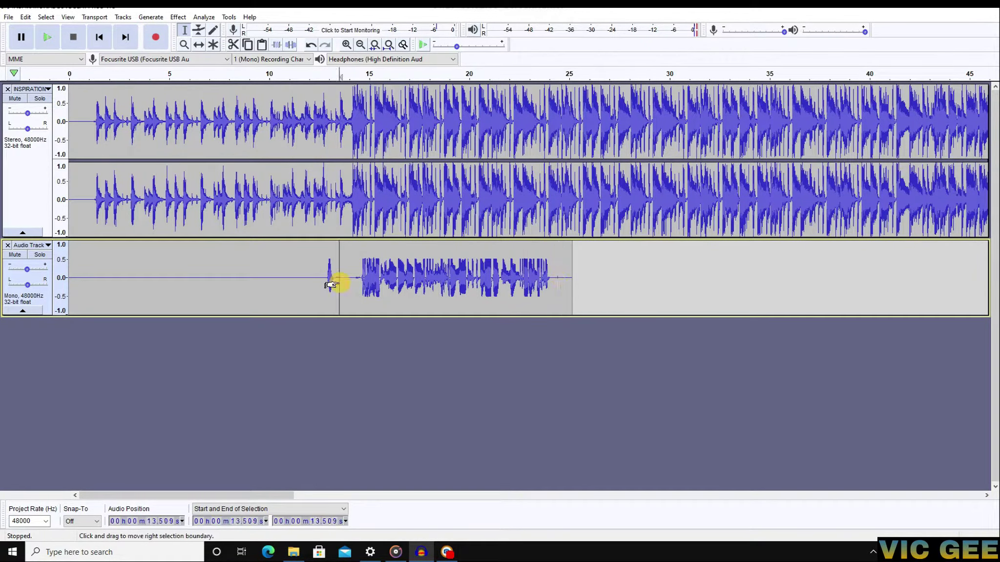
{"action": "scroll", "coordinate": [331, 284], "scroll_direction": "up", "scroll_amount": 3}
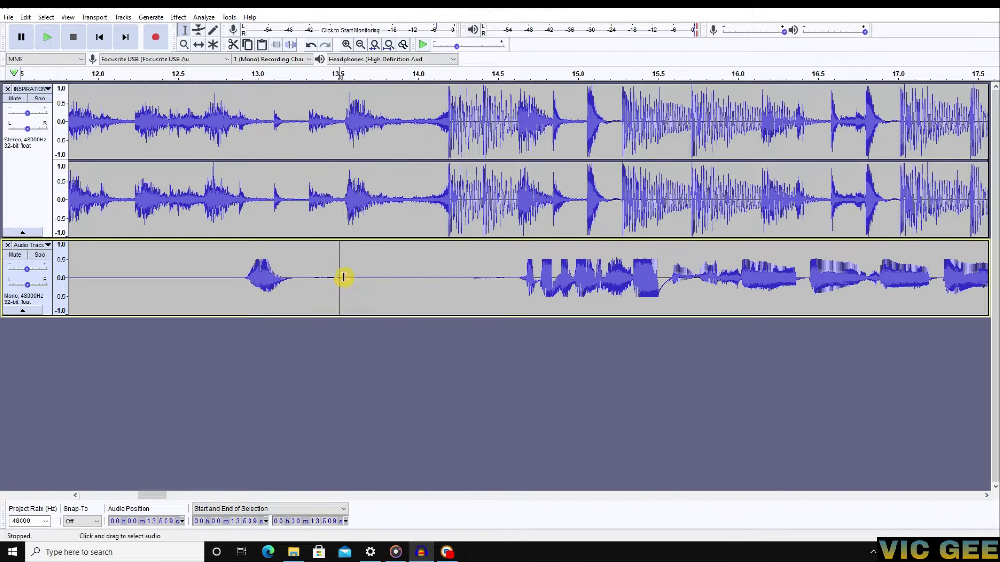
{"action": "left_click_drag", "start_coordinate": [345, 277], "coordinate": [305, 284]}
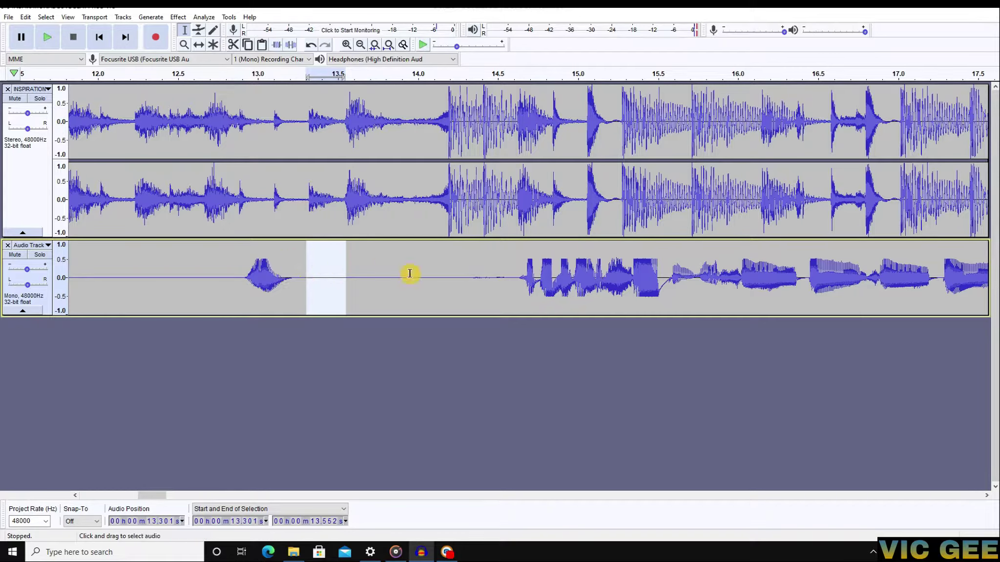
{"action": "left_click", "coordinate": [427, 284]}
{"action": "left_click_drag", "start_coordinate": [510, 274], "coordinate": [303, 297]}
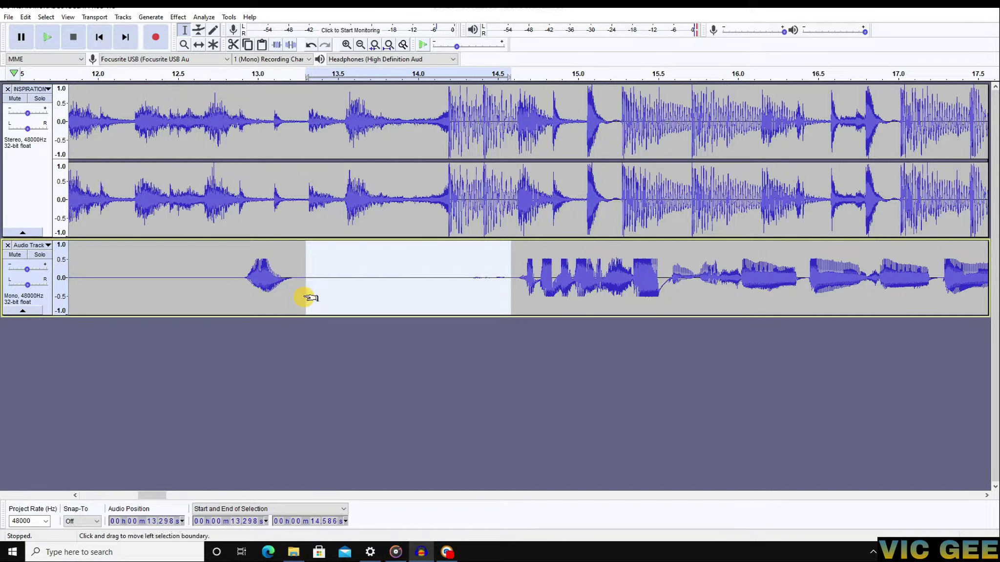
{"action": "scroll", "coordinate": [366, 297], "scroll_direction": "down", "scroll_amount": 2, "text": "ctrl"}
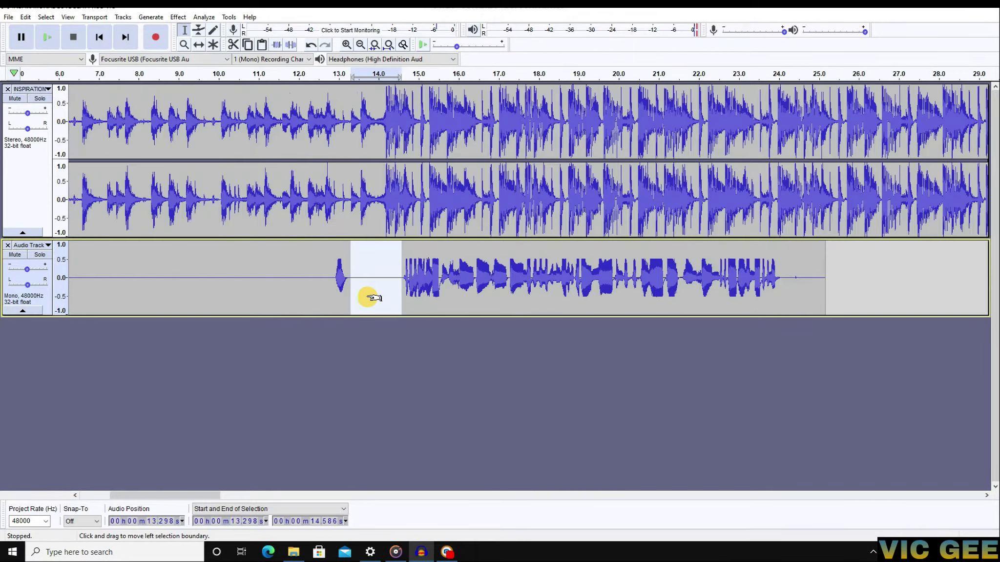
- Delete the silent tail of the vocal track from about 24.1 s to the clip's end
{"action": "left_click", "coordinate": [529, 264]}
{"action": "left_click", "coordinate": [797, 285]}
{"action": "scroll", "coordinate": [796, 286], "scroll_direction": "up", "scroll_amount": 2, "text": "ctrl"}
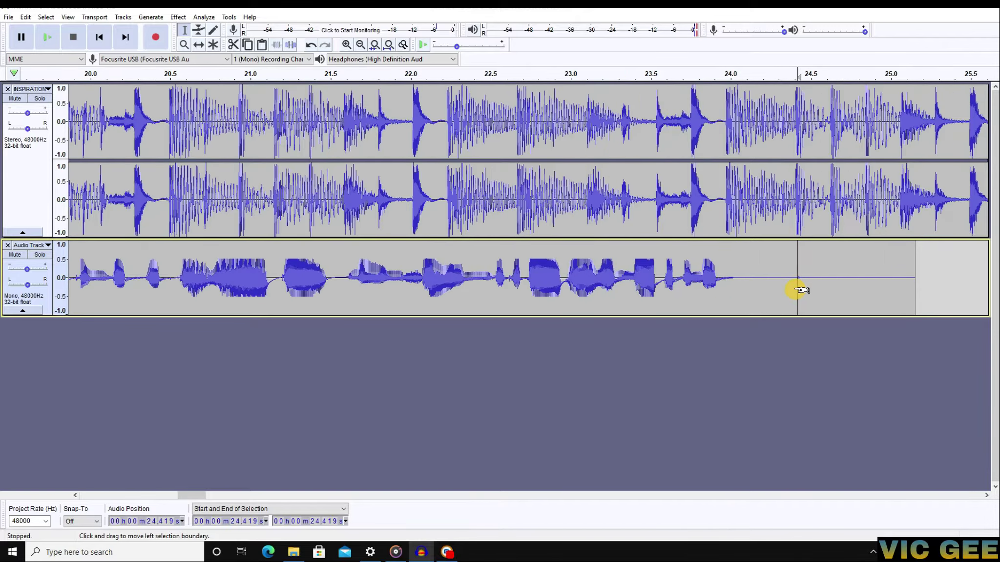
{"action": "left_click_drag", "start_coordinate": [799, 285], "coordinate": [832, 283]}
{"action": "left_click_drag", "start_coordinate": [935, 283], "coordinate": [744, 304]}
{"action": "key", "text": "Delete"}
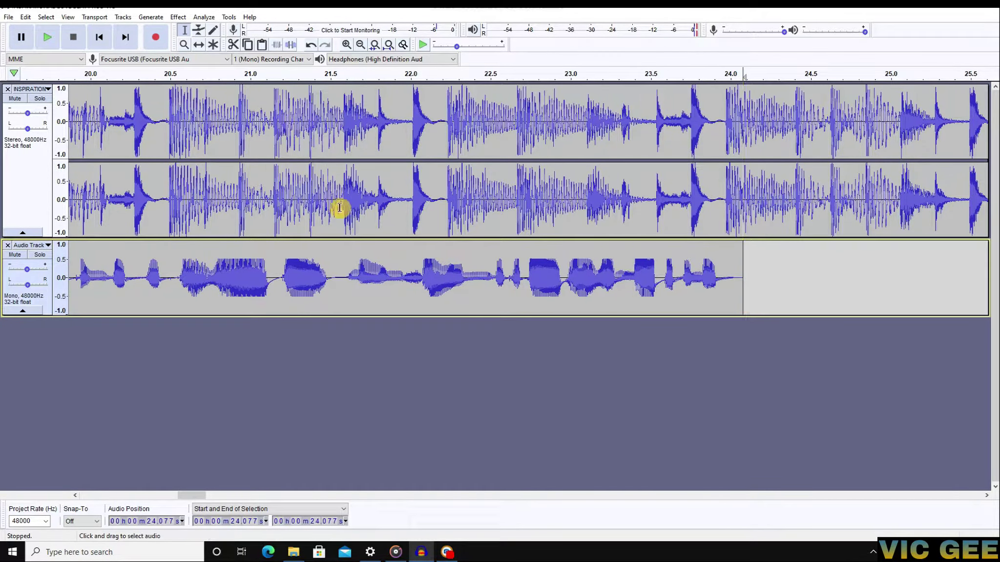
- Select the main vocal passage in the recorded track, from about 14.5 s to 24.1 s
{"action": "scroll", "coordinate": [166, 275], "scroll_direction": "down", "scroll_amount": 1, "text": "ctrl"}
{"action": "scroll", "coordinate": [166, 275], "scroll_direction": "down", "scroll_amount": 1, "text": "ctrl"}
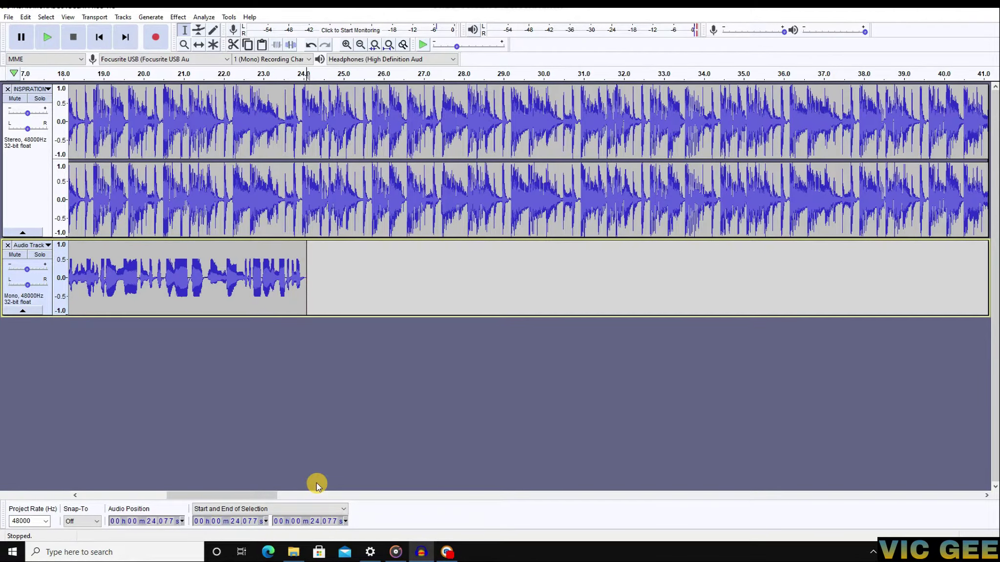
{"action": "left_click_drag", "start_coordinate": [210, 495], "coordinate": [182, 496]}
{"action": "left_click", "coordinate": [125, 251]}
{"action": "left_click_drag", "start_coordinate": [155, 283], "coordinate": [545, 306]}
{"action": "left_click_drag", "start_coordinate": [164, 266], "coordinate": [542, 281]}
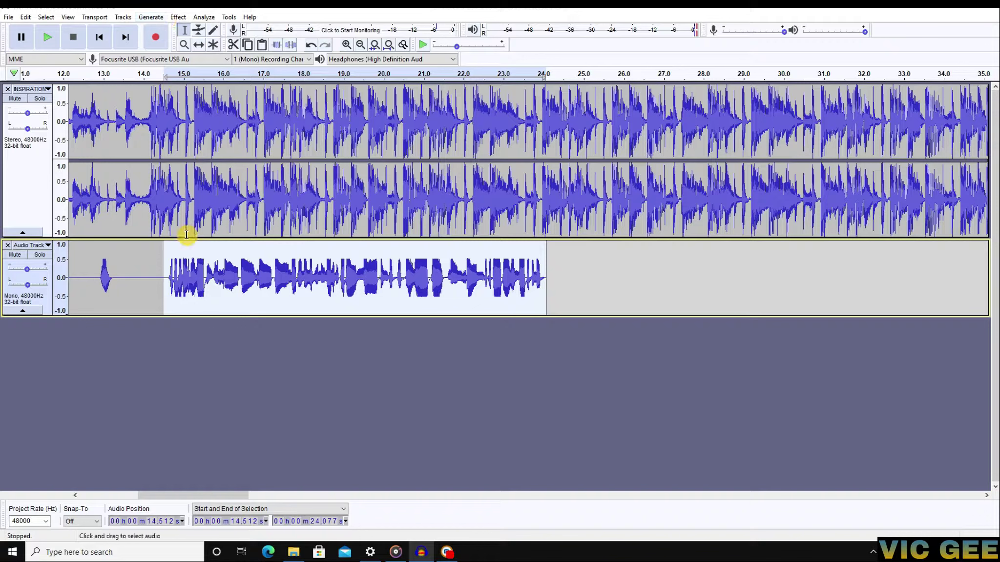
- Play the short vocal sound between about 12.9 s and 13.5 s with the vocal track soloed, and turn solo off again
{"action": "left_click", "coordinate": [186, 254]}
{"action": "mouse_move", "coordinate": [97, 272]}
{"action": "left_mouse_down"}
{"action": "mouse_move", "coordinate": [595, 328]}
{"action": "mouse_move", "coordinate": [500, 283]}
{"action": "mouse_move", "coordinate": [98, 279]}
{"action": "left_mouse_up"}
{"action": "left_click", "coordinate": [43, 256]}
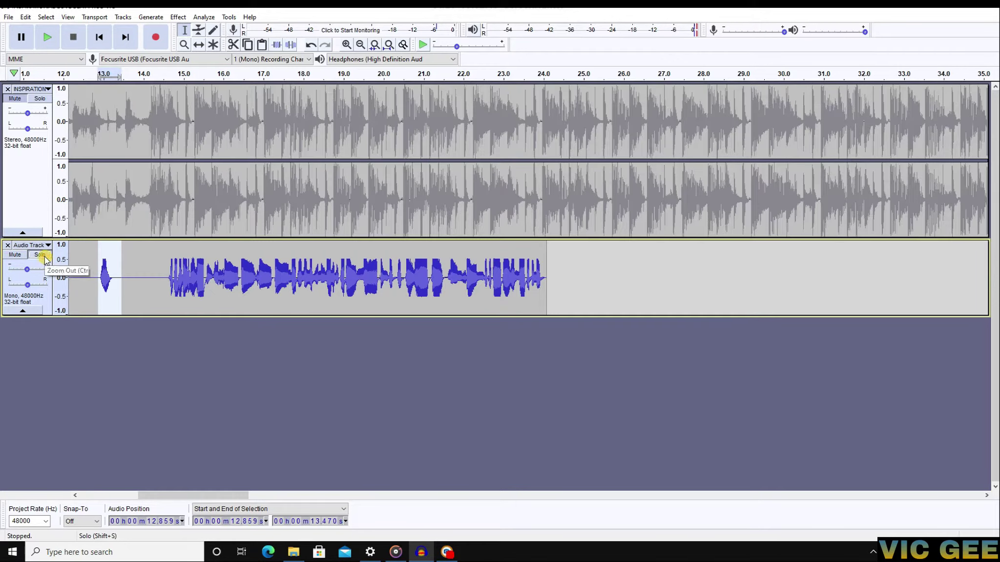
{"action": "key", "text": "space"}
{"action": "left_click", "coordinate": [43, 256]}
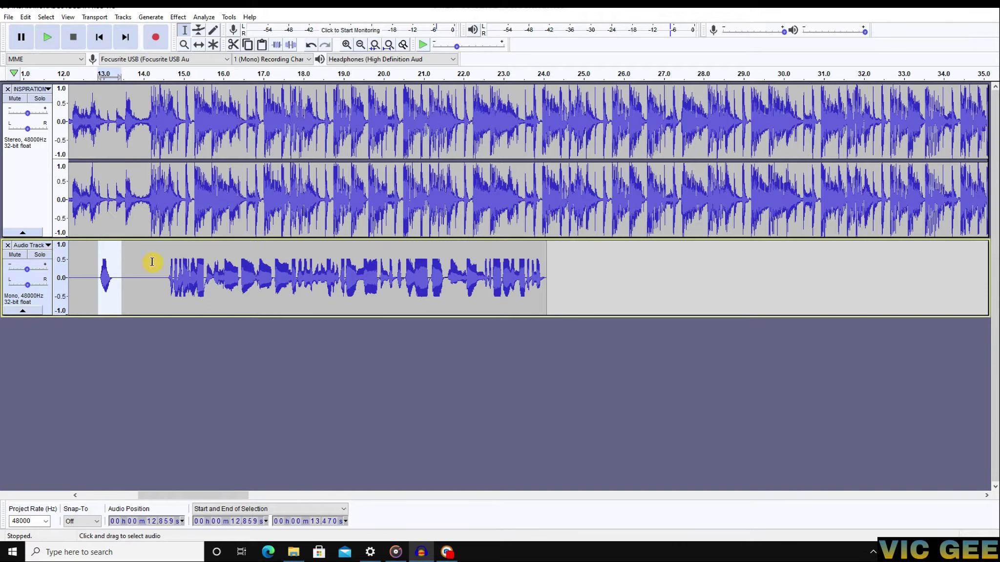
- Select the vocals from about 12.7 s to 24.1 s and load the Bass Boost curve in the Equalization effect
{"action": "left_click_drag", "start_coordinate": [166, 268], "coordinate": [542, 282]}
{"action": "left_click", "coordinate": [267, 277]}
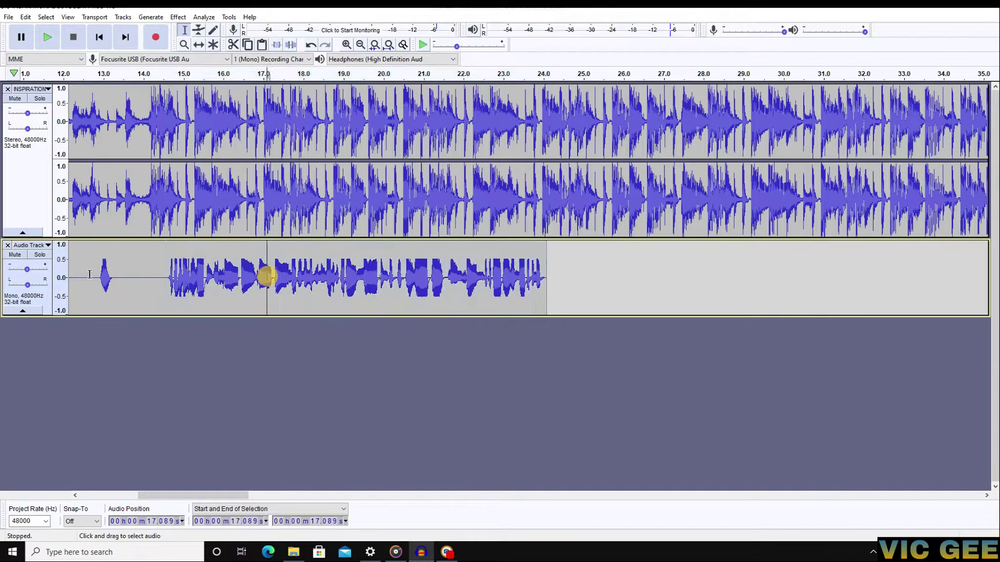
{"action": "left_click_drag", "start_coordinate": [90, 274], "coordinate": [540, 303]}
{"action": "left_click", "coordinate": [177, 17]}
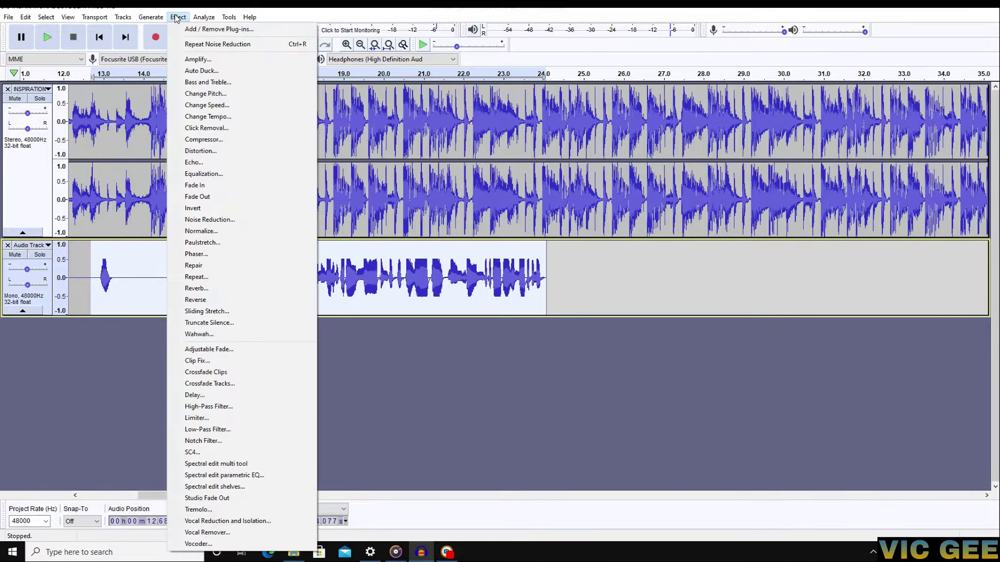
{"action": "left_click", "coordinate": [209, 175]}
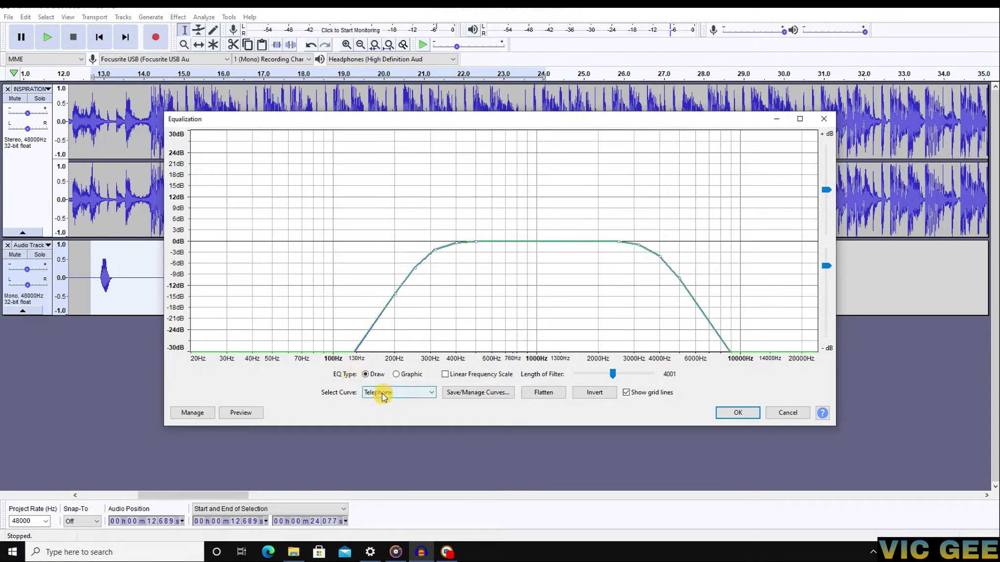
{"action": "left_click", "coordinate": [375, 393]}
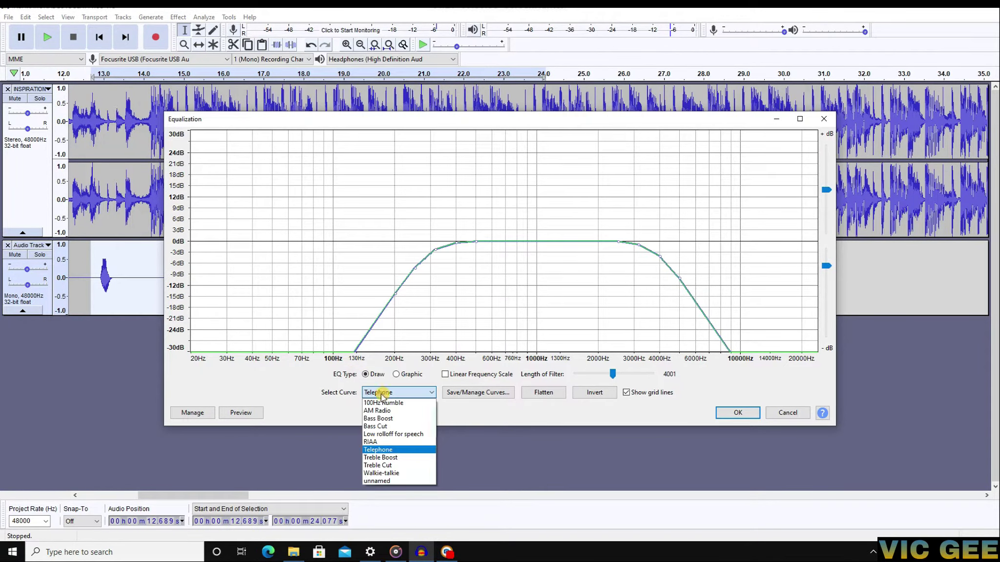
{"action": "left_click", "coordinate": [383, 418]}
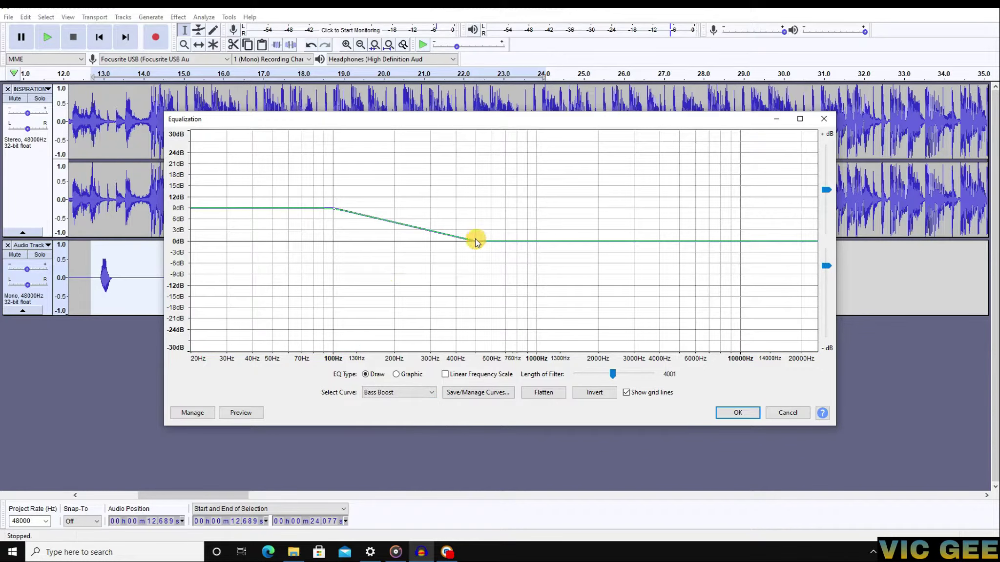
- Reshape the bass curve to about a 3 dB boost below 100 Hz, dropping steeply to 0 dB just above it, and apply it
{"action": "left_click_drag", "start_coordinate": [475, 241], "coordinate": [345, 243]}
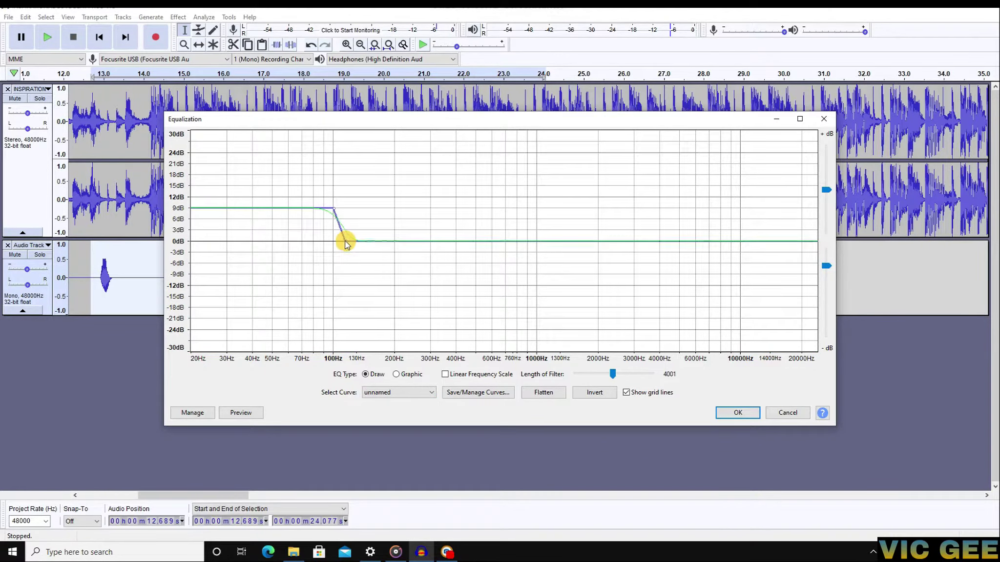
{"action": "left_click_drag", "start_coordinate": [334, 209], "coordinate": [331, 229]}
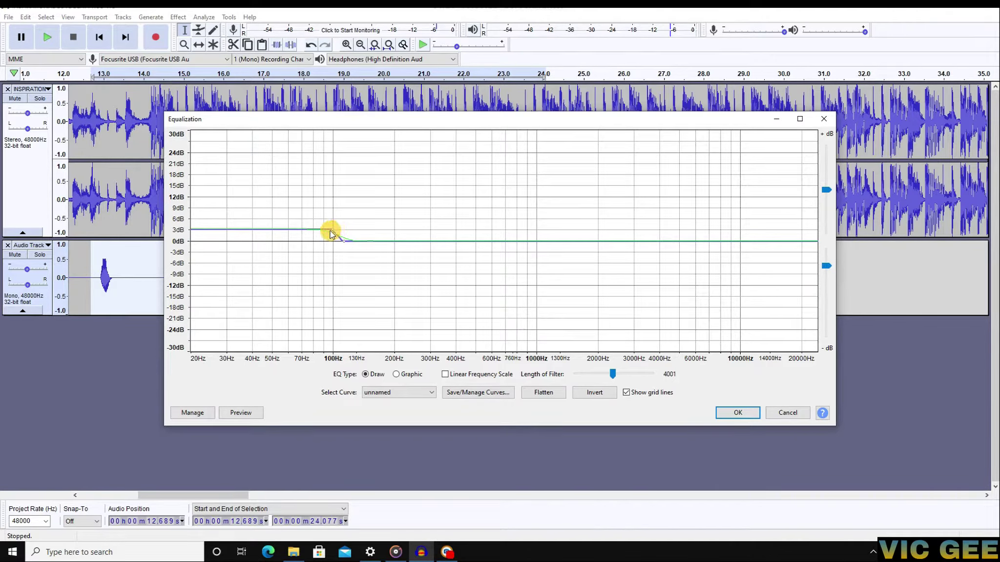
{"action": "left_click_drag", "start_coordinate": [330, 231], "coordinate": [330, 231]}
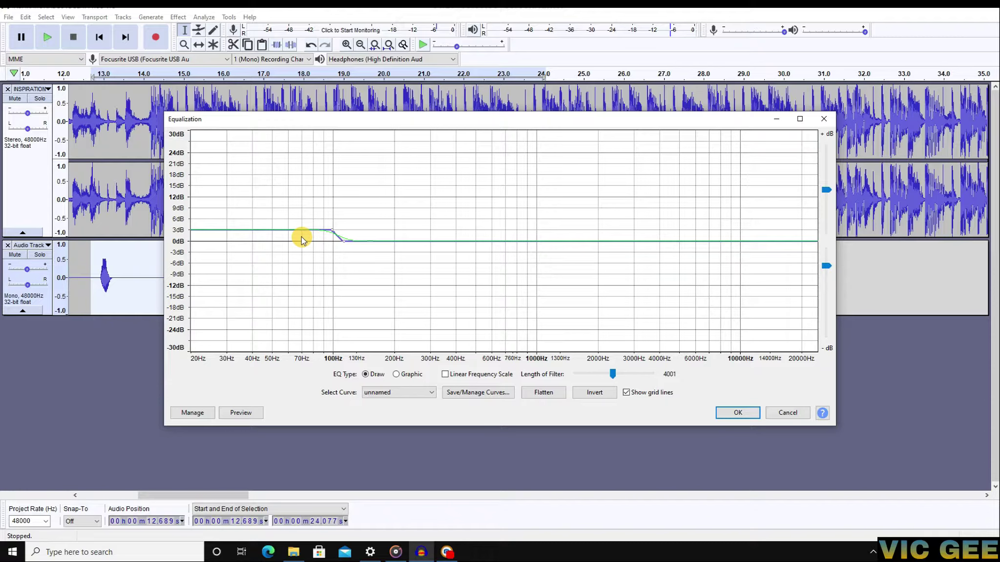
{"action": "left_click", "coordinate": [737, 413]}
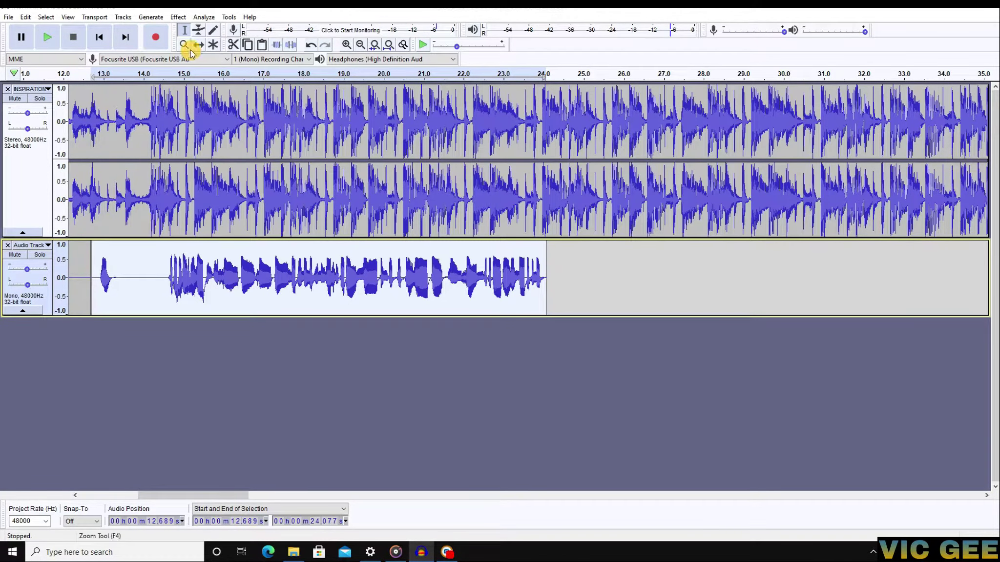
- Apply Equalization with the Treble Boost curve reshaped to 0 dB up to about 9000 Hz and about 3 dB from 10000 Hz
{"action": "left_click", "coordinate": [178, 18]}
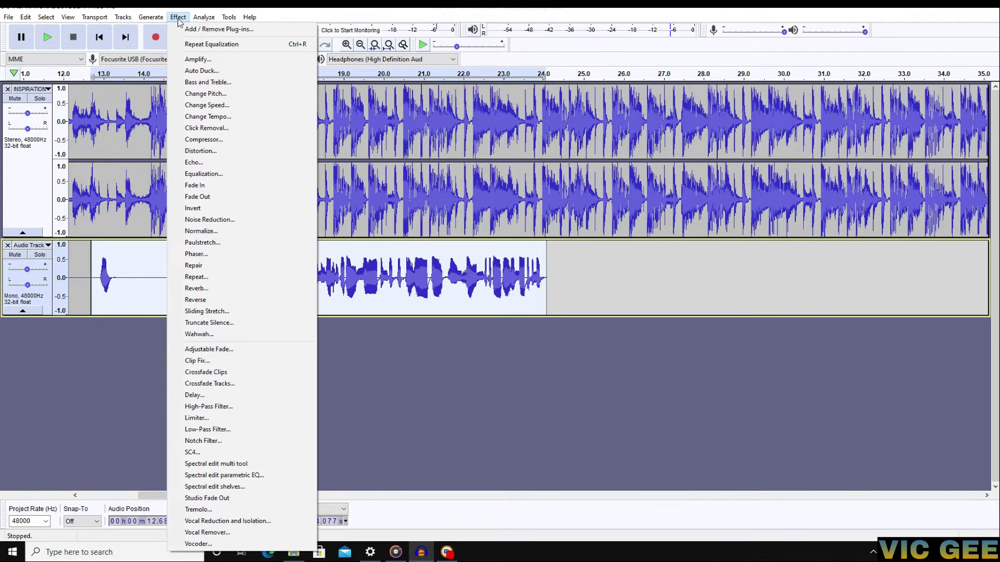
{"action": "left_click", "coordinate": [208, 175]}
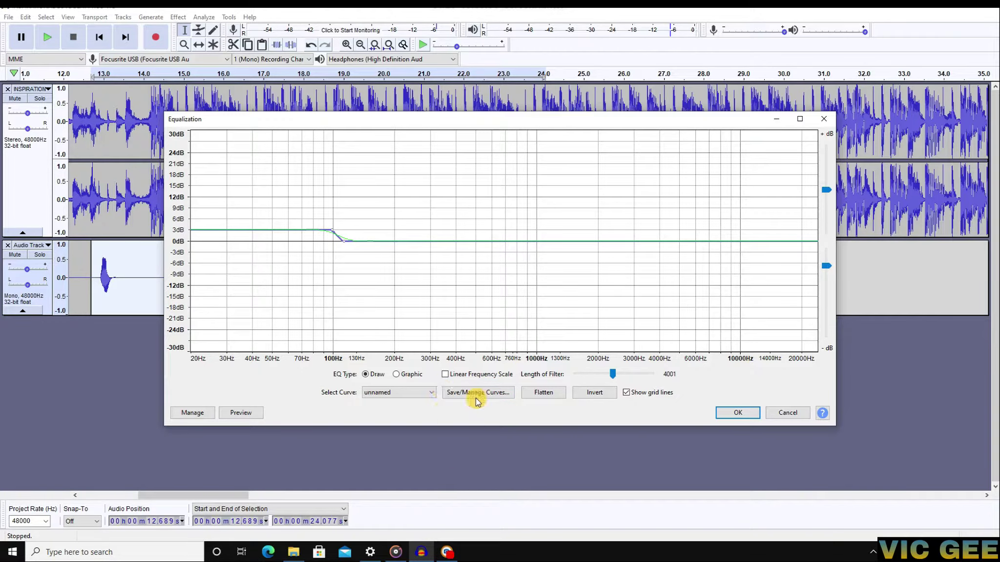
{"action": "left_click", "coordinate": [391, 394]}
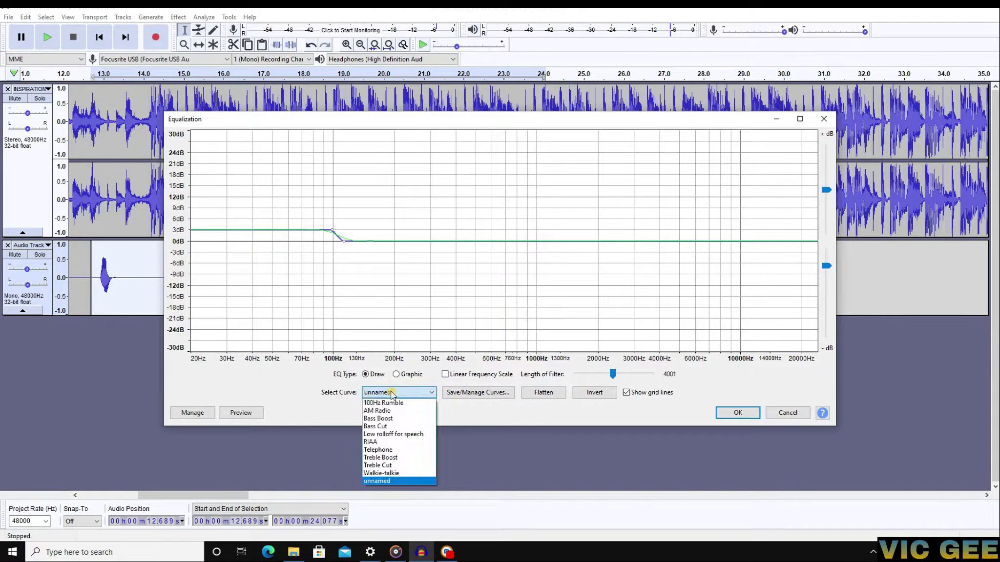
{"action": "left_click", "coordinate": [384, 458]}
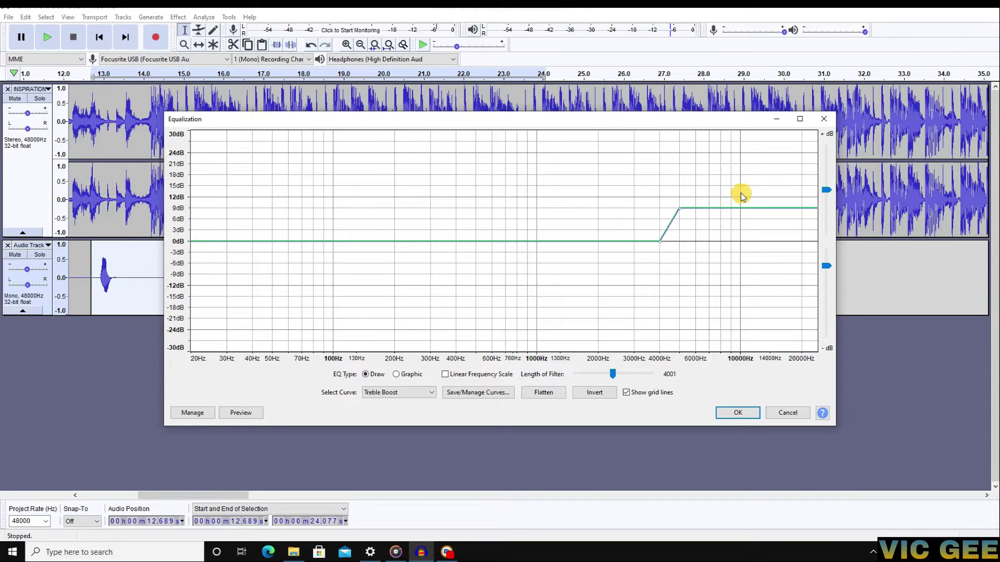
{"action": "left_click_drag", "start_coordinate": [681, 211], "coordinate": [739, 228]}
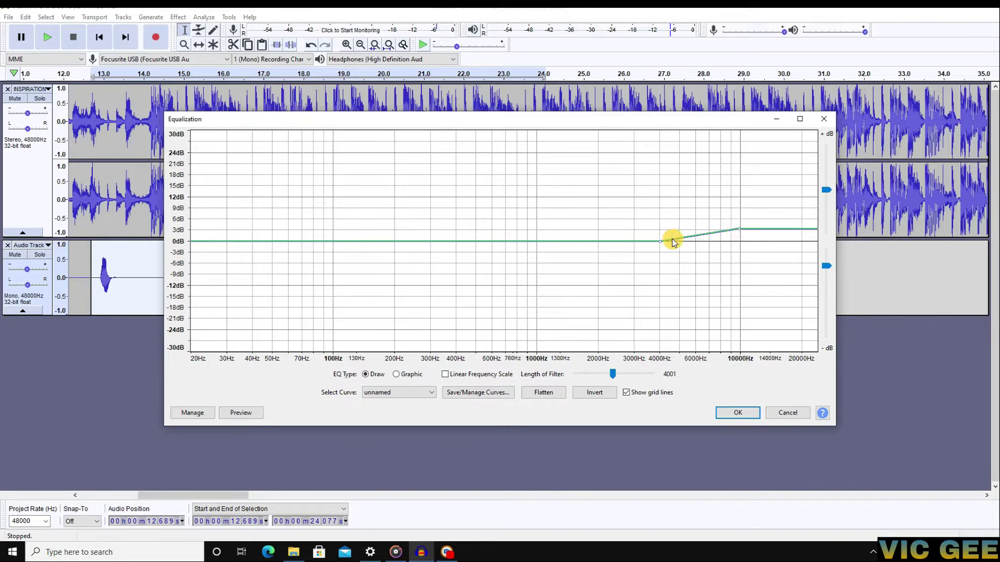
{"action": "left_click_drag", "start_coordinate": [661, 242], "coordinate": [727, 240]}
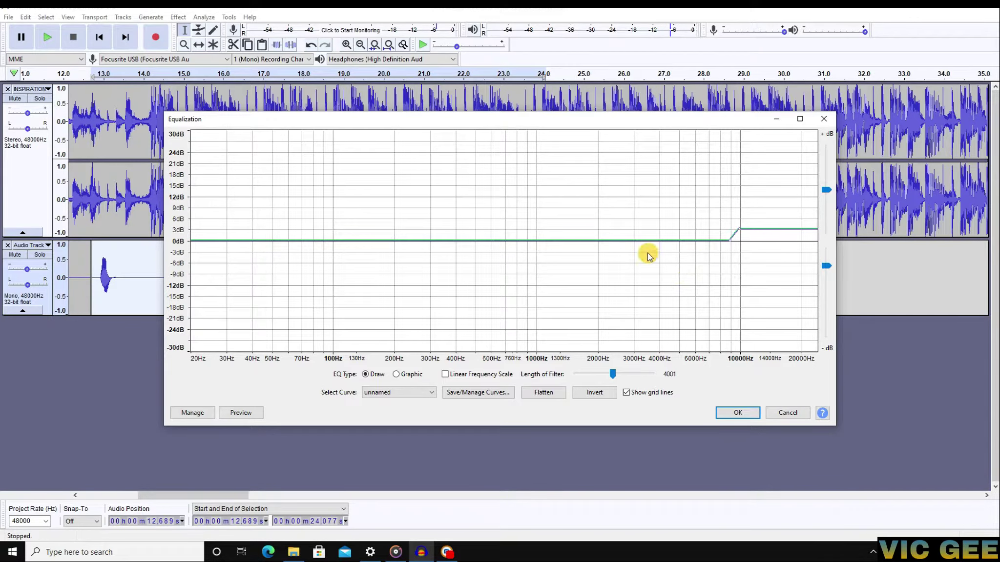
{"action": "left_click", "coordinate": [738, 413]}
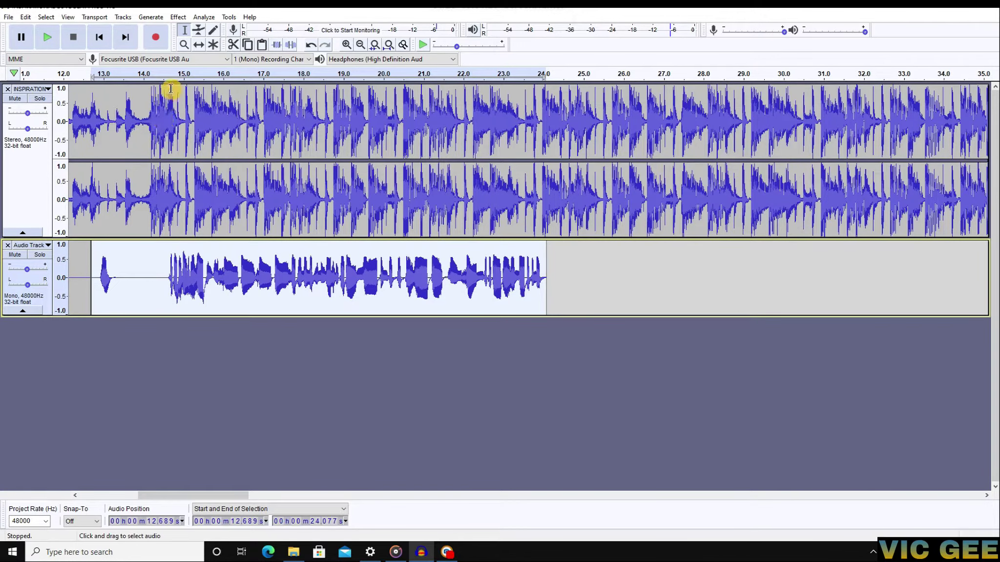
- Compress the selected vocals with the Compressor's factory default preset: threshold -12 dB, noise floor -40 dB, ratio 2:1
{"action": "left_click", "coordinate": [178, 17]}
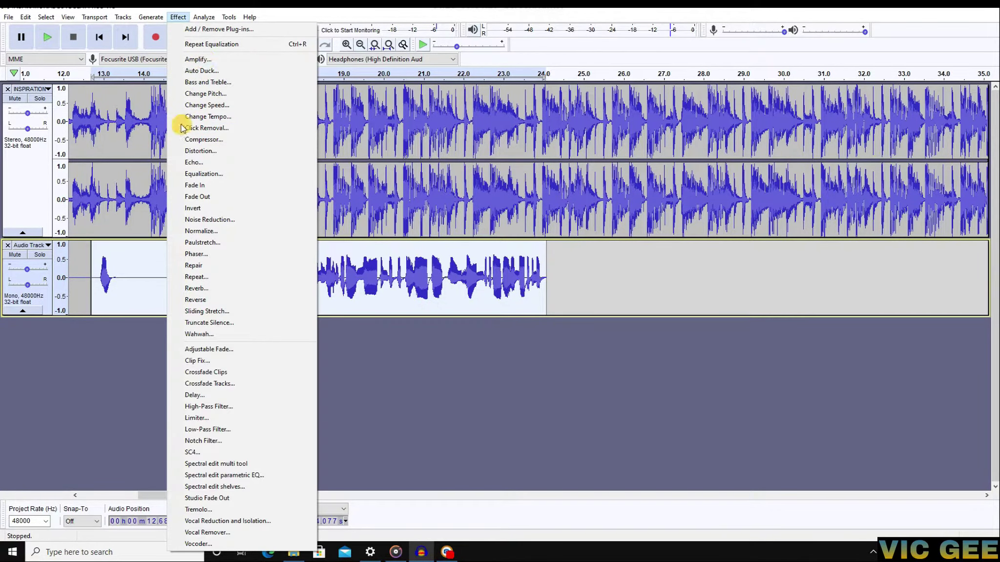
{"action": "left_click", "coordinate": [200, 142]}
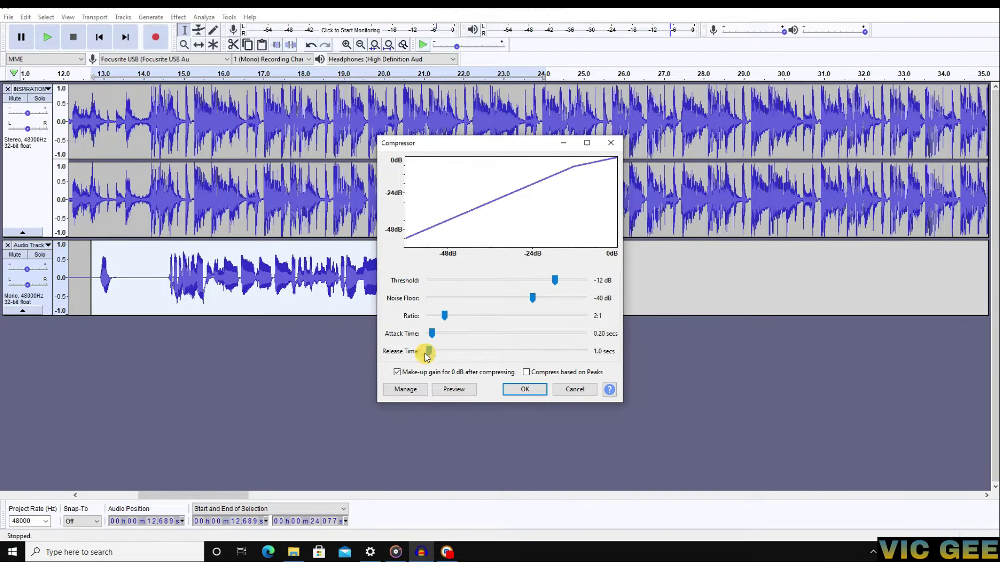
{"action": "left_click", "coordinate": [405, 389]}
{"action": "left_click", "coordinate": [441, 440]}
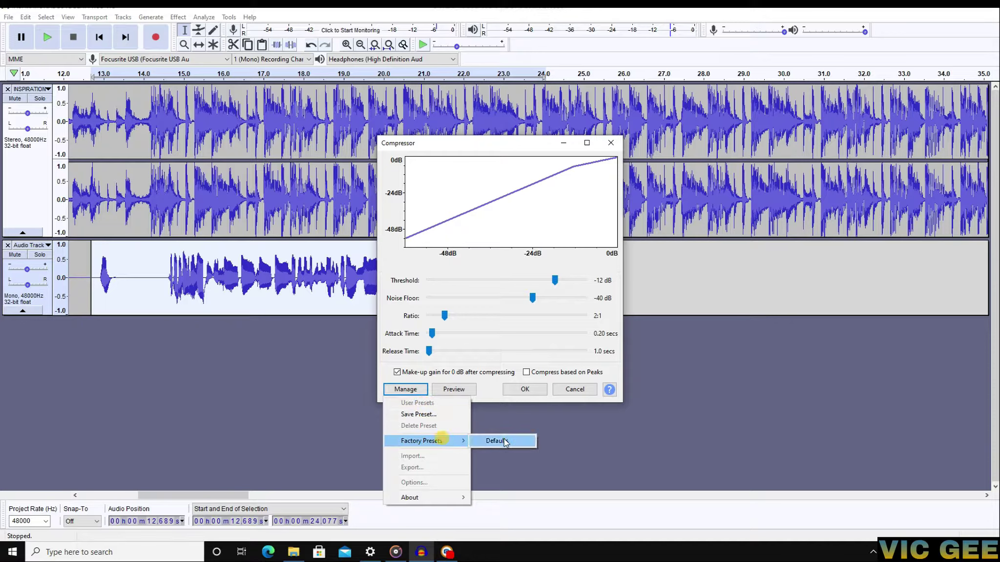
{"action": "left_click", "coordinate": [503, 442]}
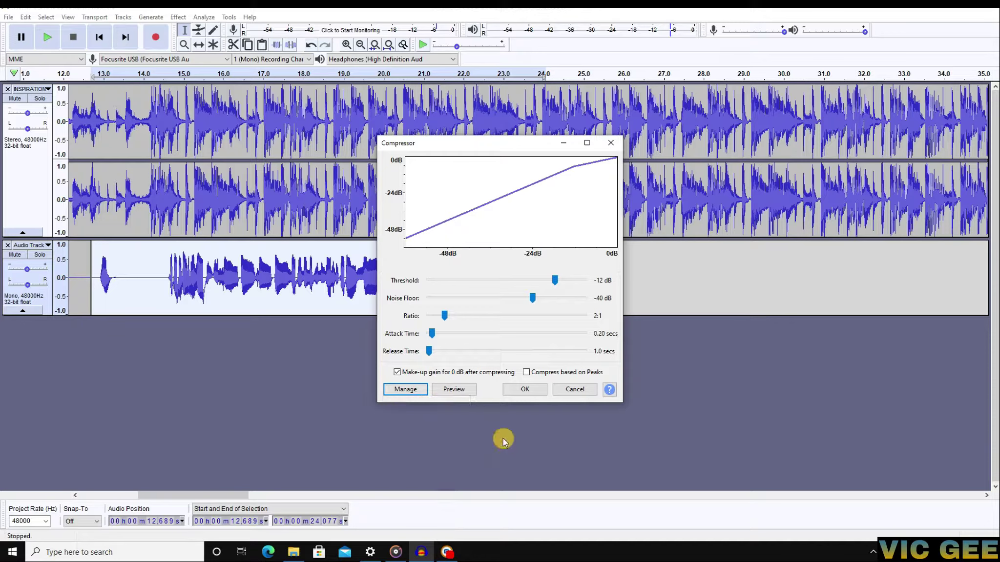
{"action": "left_click", "coordinate": [526, 390]}
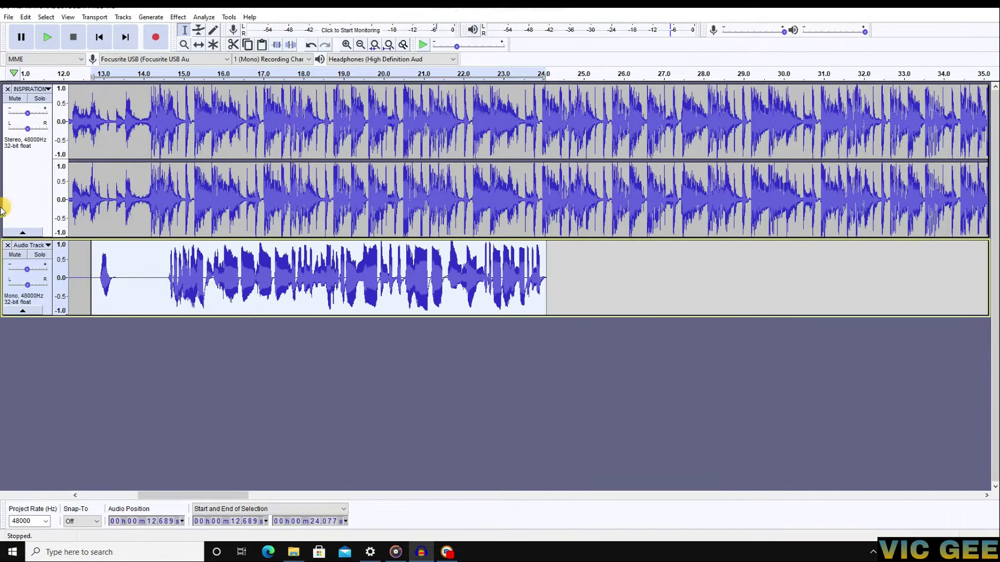
- Normalize the selected vocals to a peak amplitude of -1.0 dB with DC offset removal
{"action": "left_click", "coordinate": [178, 17]}
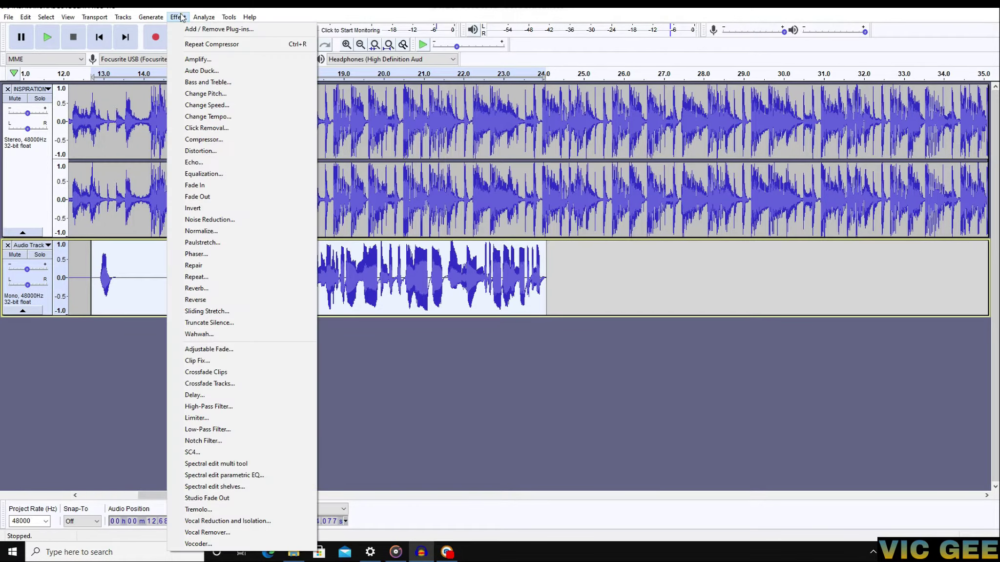
{"action": "left_click", "coordinate": [201, 231]}
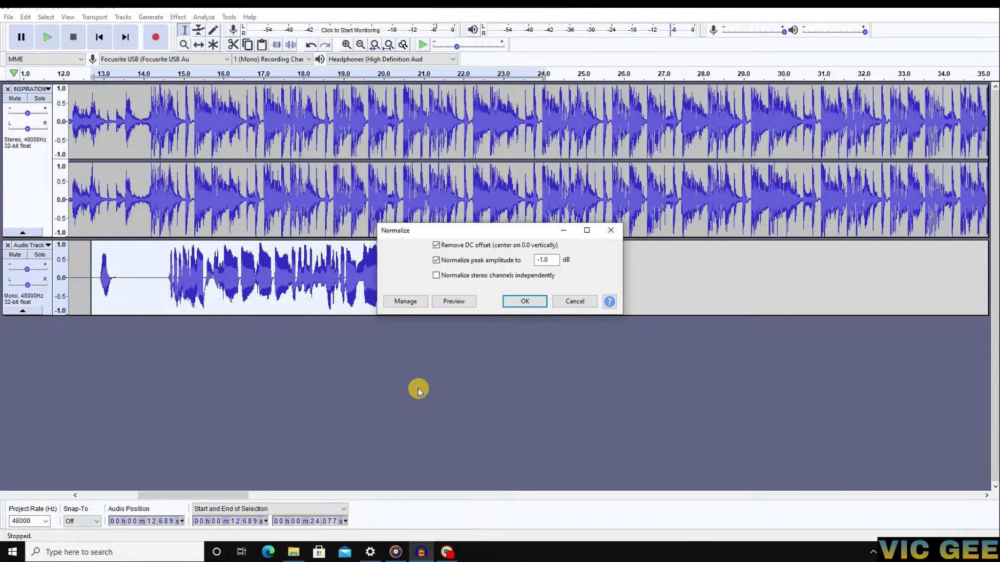
{"action": "left_click", "coordinate": [517, 301]}
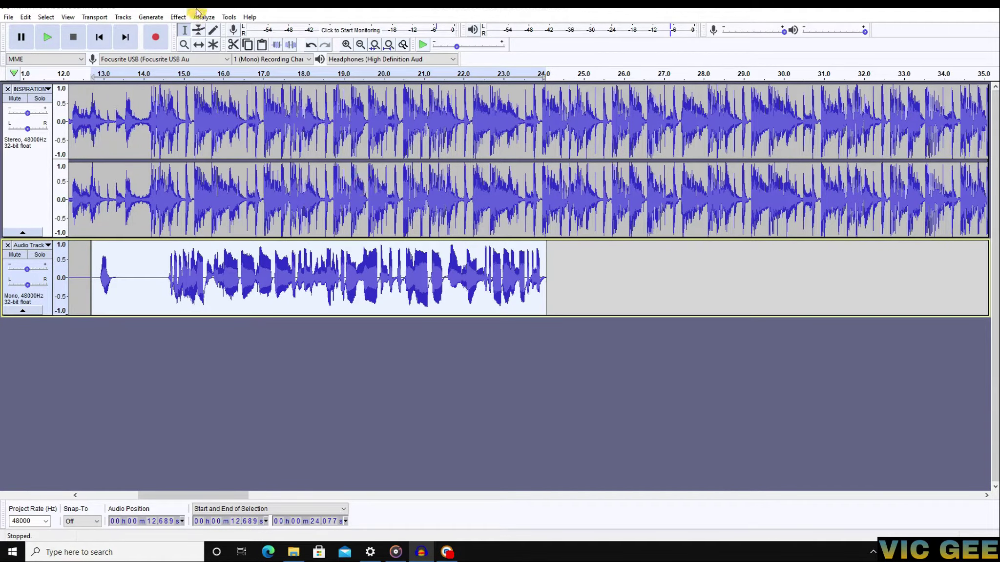
- Apply a Hard Limit limiter to the selected vocals, limiting to -3.00 dB with 10.00 ms hold and no make-up gain
{"action": "left_click", "coordinate": [178, 17]}
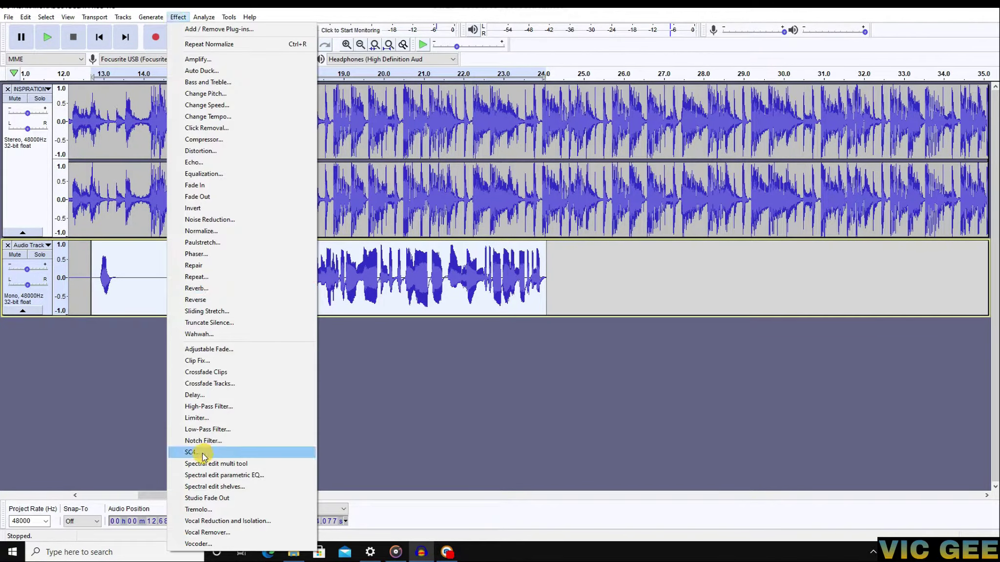
{"action": "left_click", "coordinate": [198, 419]}
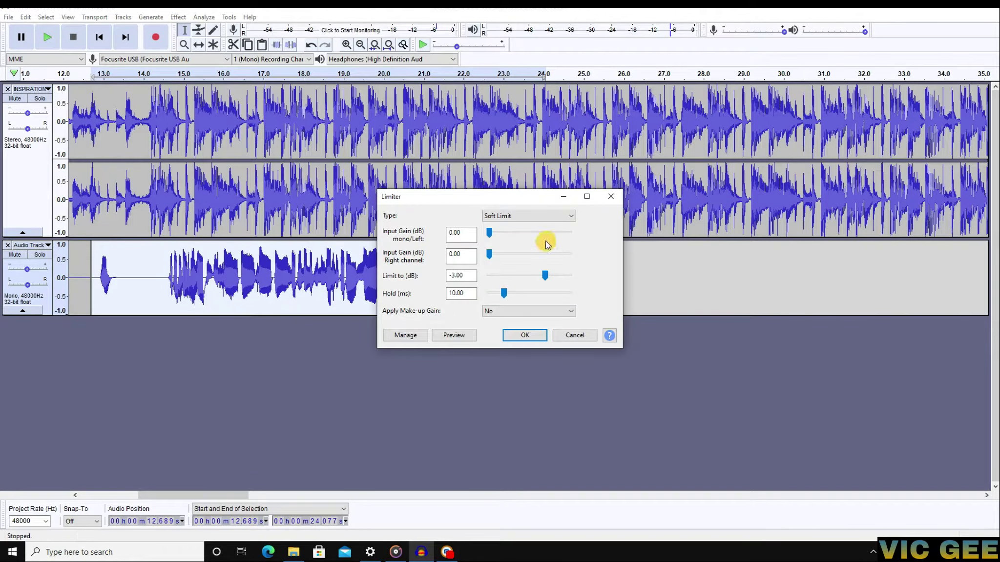
{"action": "left_click", "coordinate": [490, 215]}
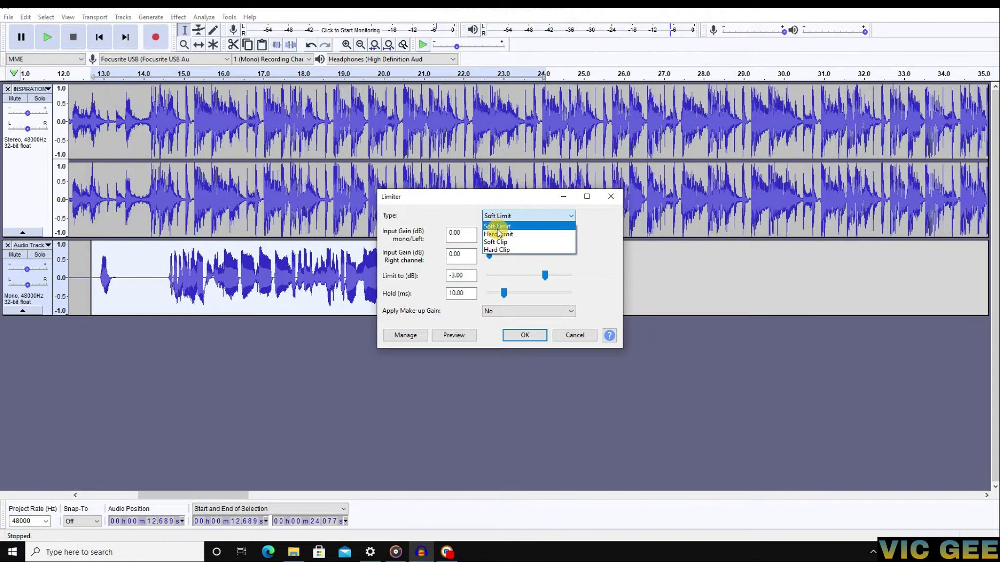
{"action": "left_click", "coordinate": [498, 235]}
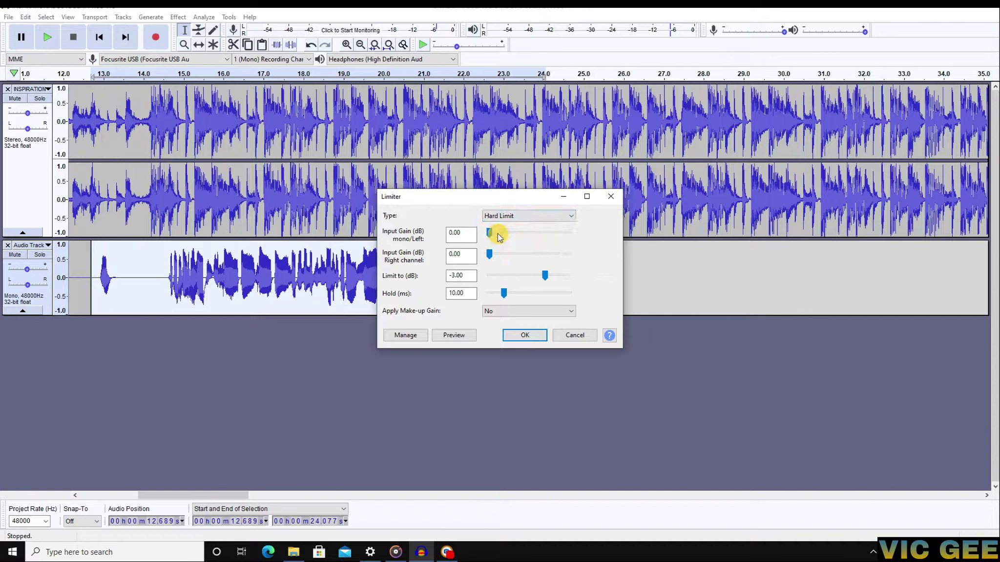
{"action": "left_click", "coordinate": [513, 334]}
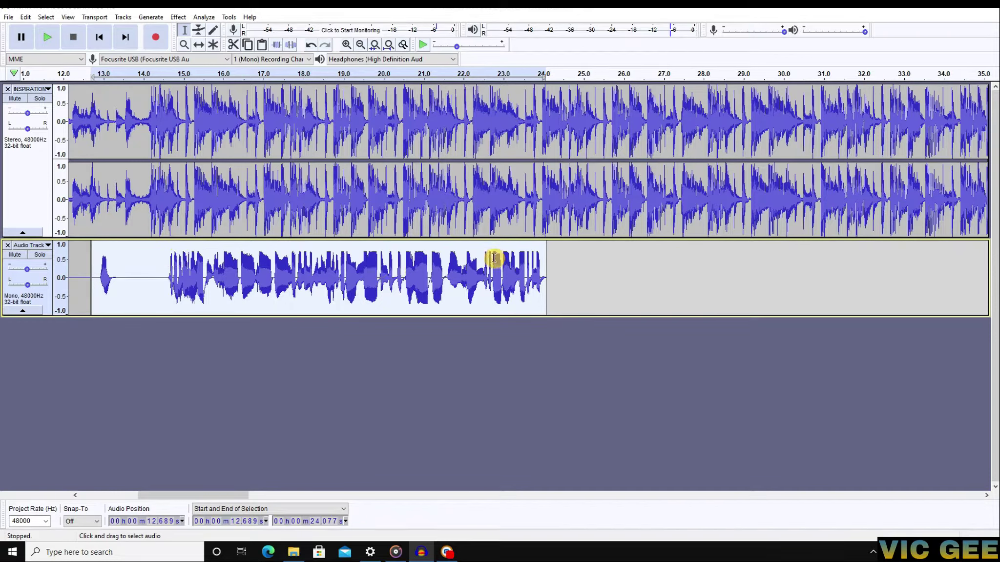
- Undo and redo the limiter on the vocals to compare the waveform without and with it
{"action": "left_click", "coordinate": [312, 45]}
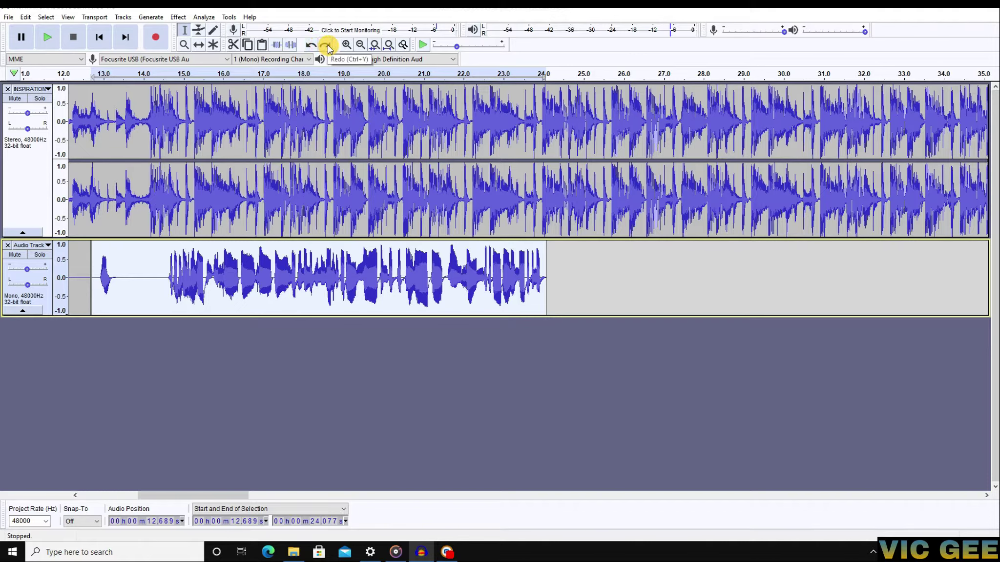
{"action": "left_click", "coordinate": [326, 46]}
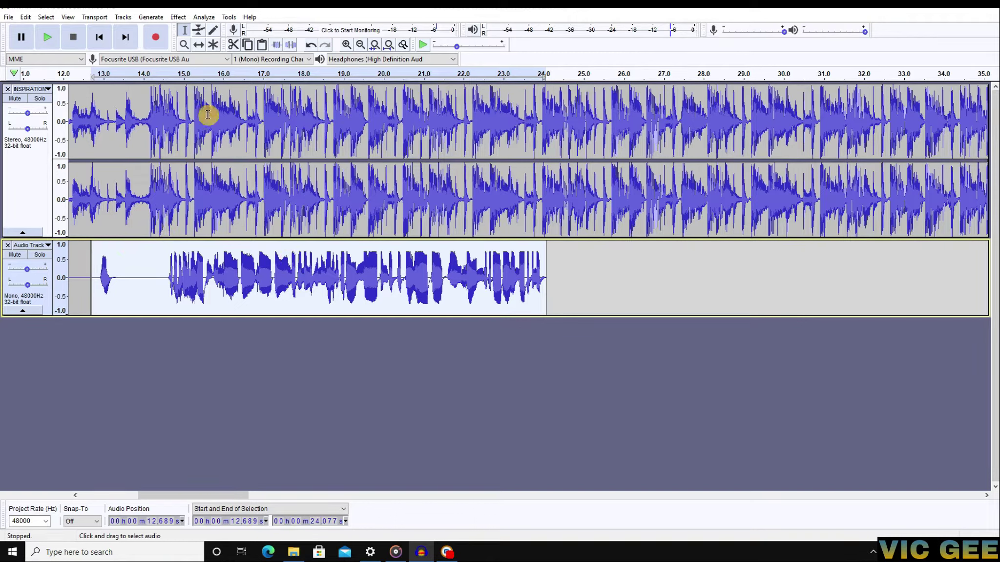
- Apply a High-Pass Filter to the selected vocals at 200 Hz with a 6 dB per octave roll-off
{"action": "left_click", "coordinate": [177, 17]}
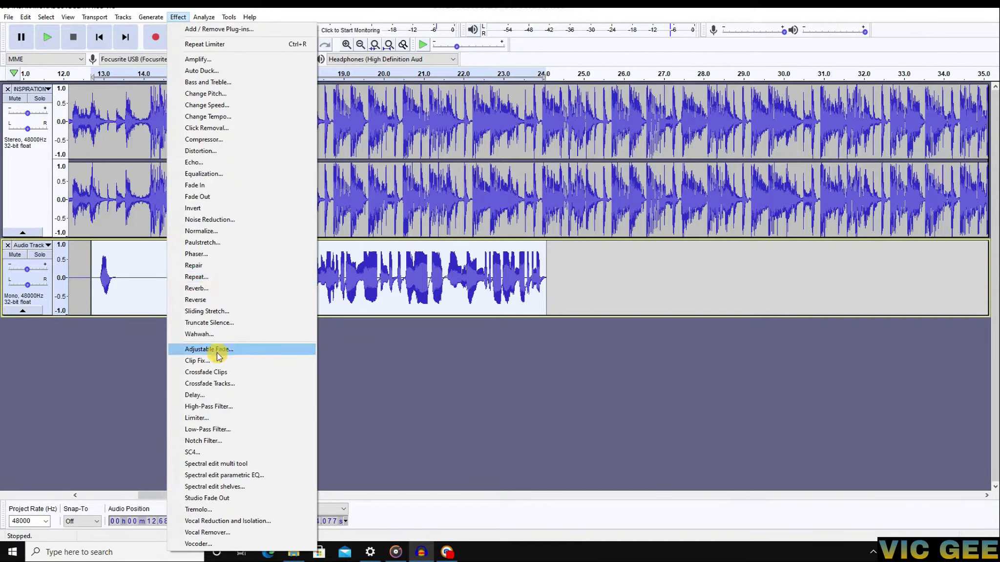
{"action": "left_click", "coordinate": [208, 408]}
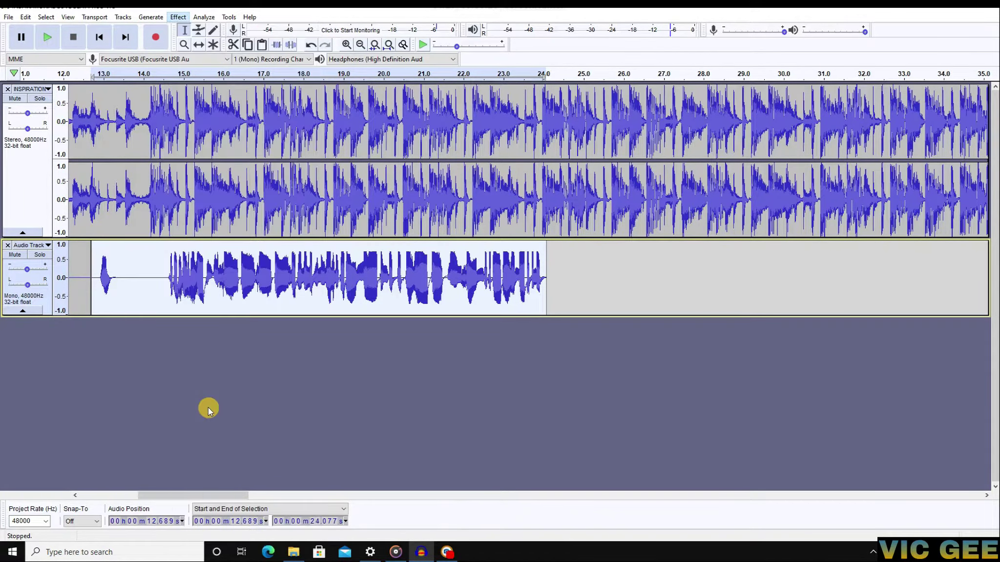
{"action": "left_click", "coordinate": [500, 249]}
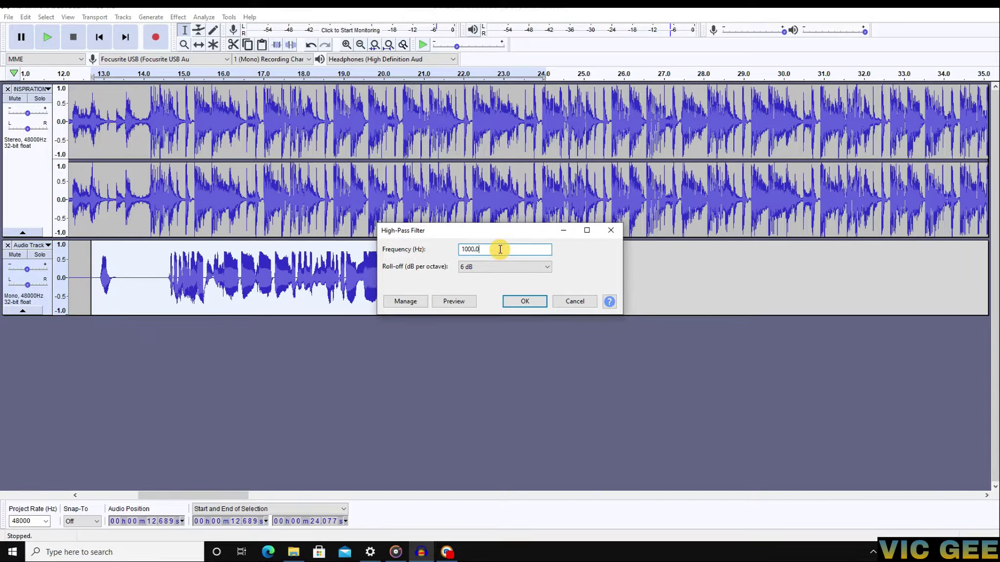
{"action": "type", "text": "200"}
{"action": "left_click", "coordinate": [527, 300]}
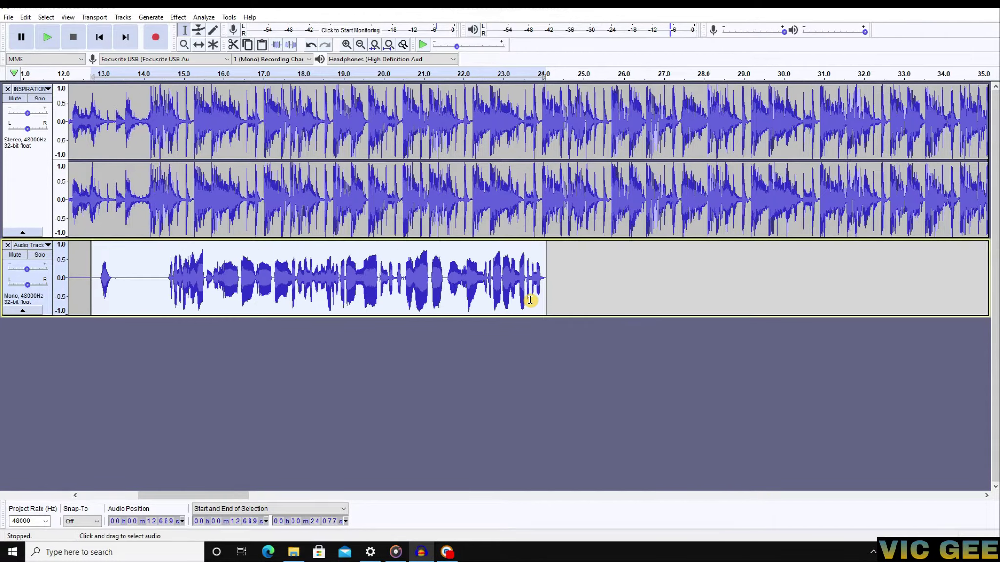
- Normalize the high-pass filtered vocals with the current Normalize settings
{"action": "left_click", "coordinate": [178, 17]}
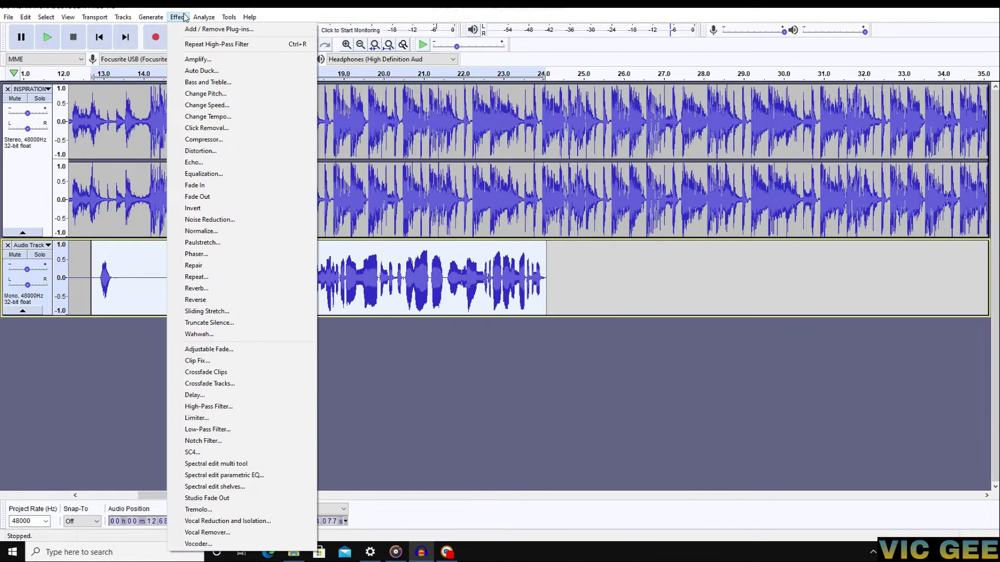
{"action": "left_click", "coordinate": [205, 231]}
{"action": "left_click", "coordinate": [514, 299]}
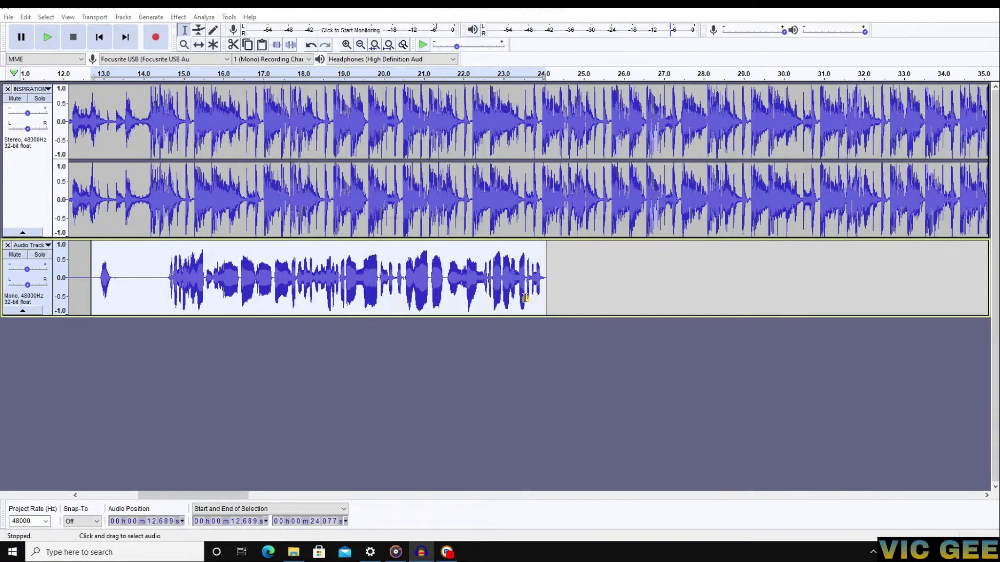
- Try an Echo on the selected vocals with a 1-second delay and a decay factor of 1.2, and undo it
{"action": "left_click", "coordinate": [179, 17]}
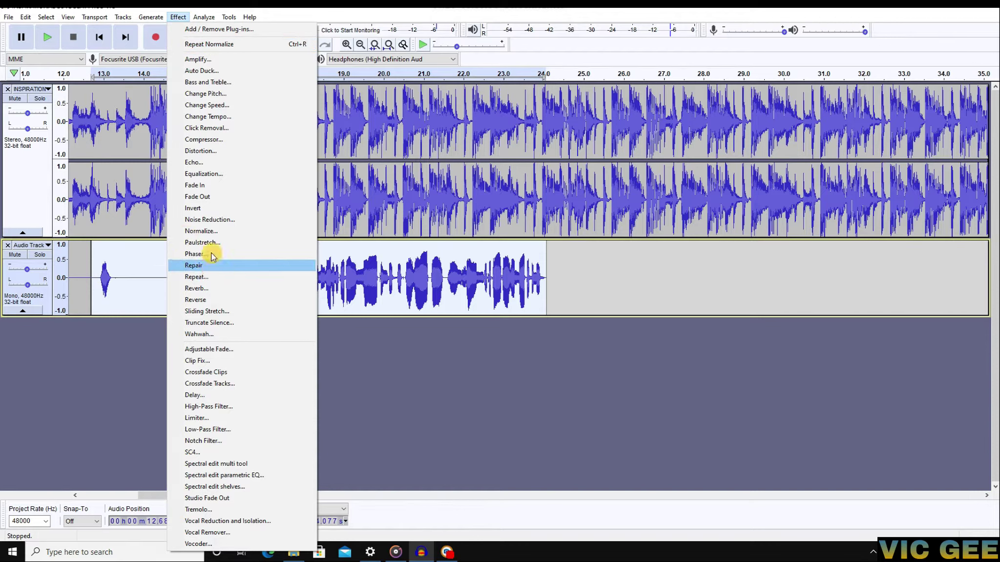
{"action": "left_click", "coordinate": [195, 163]}
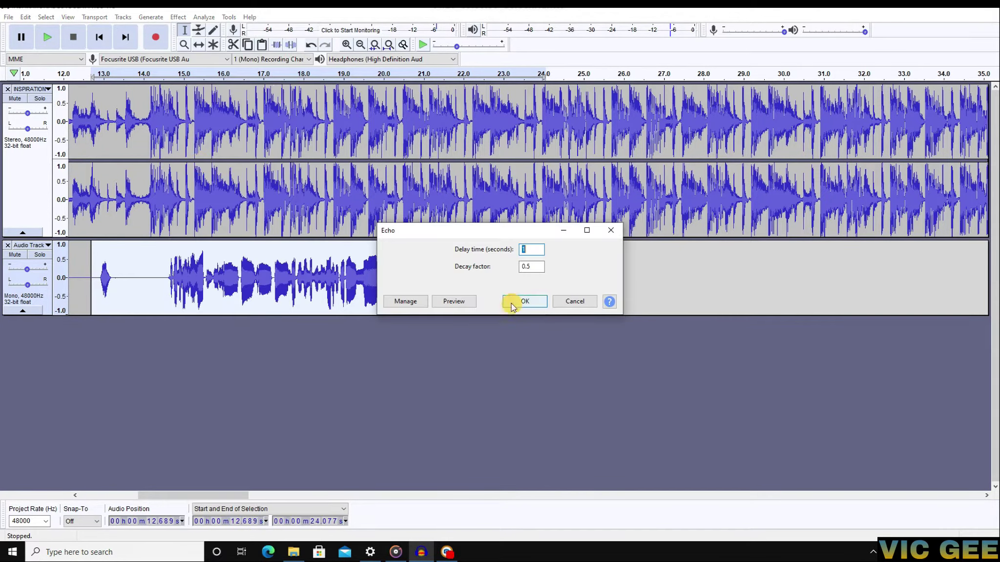
{"action": "left_click", "coordinate": [533, 250]}
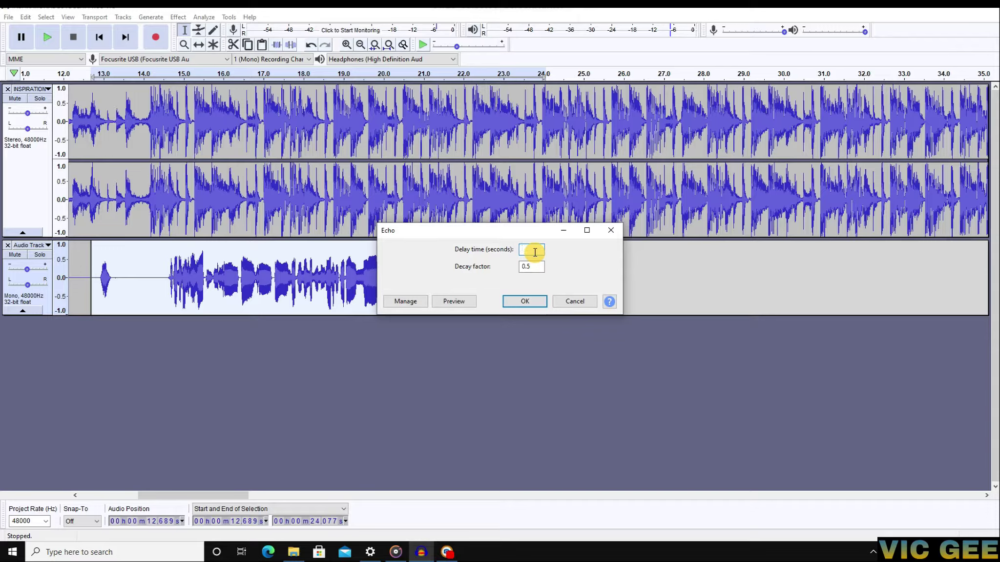
{"action": "type", "text": "1.0"}
{"action": "double_click", "coordinate": [530, 250]}
{"action": "type", "text": "1"}
{"action": "left_click", "coordinate": [523, 267]}
{"action": "left_click", "coordinate": [572, 269]}
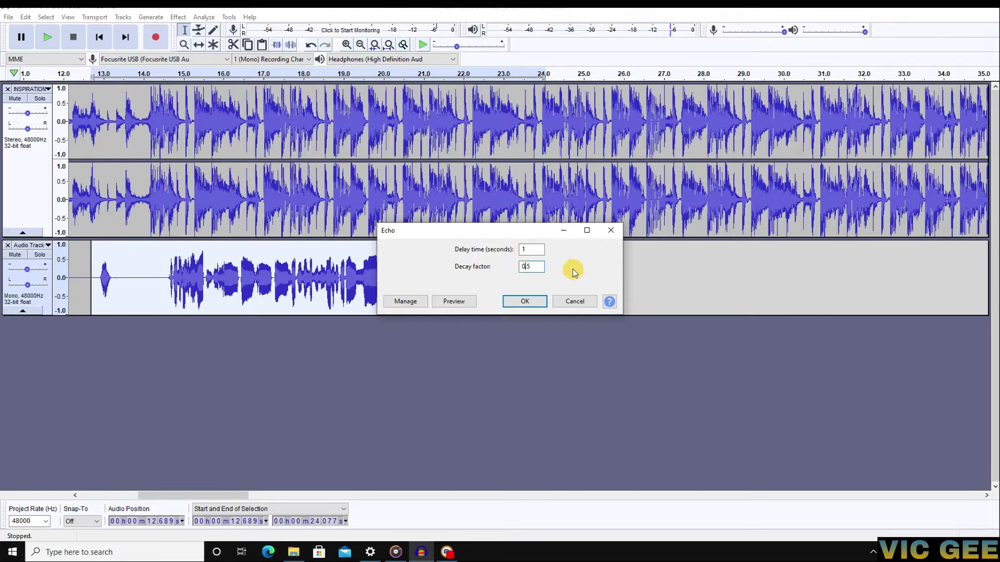
{"action": "type", "text": "2"}
{"action": "left_click", "coordinate": [525, 302]}
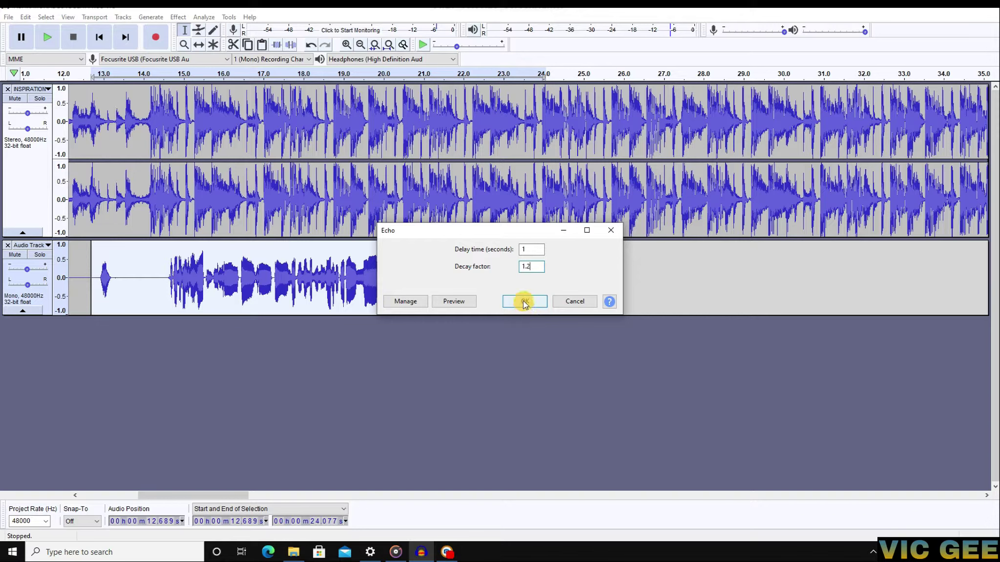
{"action": "left_click", "coordinate": [531, 304]}
{"action": "left_click", "coordinate": [336, 286]}
{"action": "double_click", "coordinate": [336, 286]}
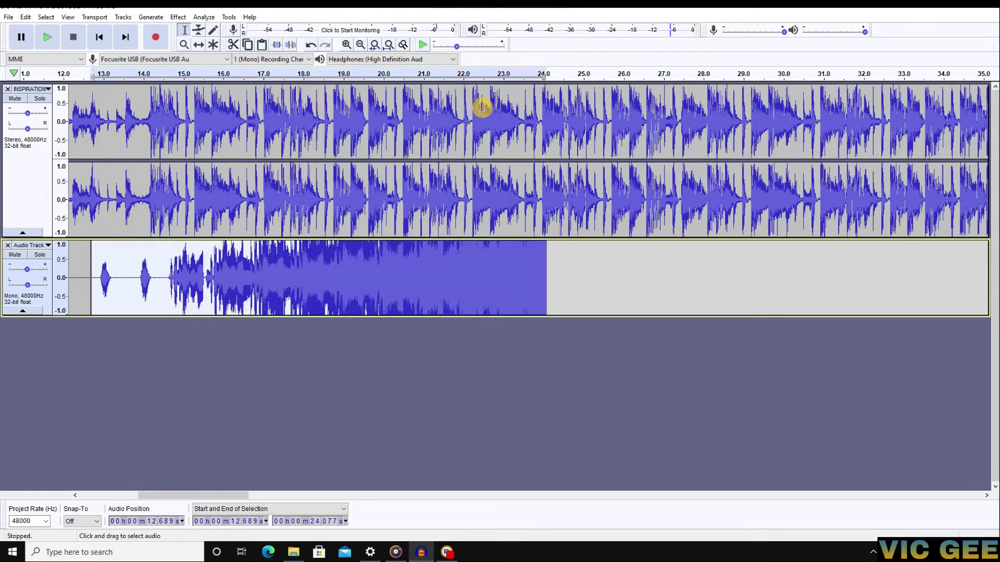
{"action": "left_click", "coordinate": [312, 46]}
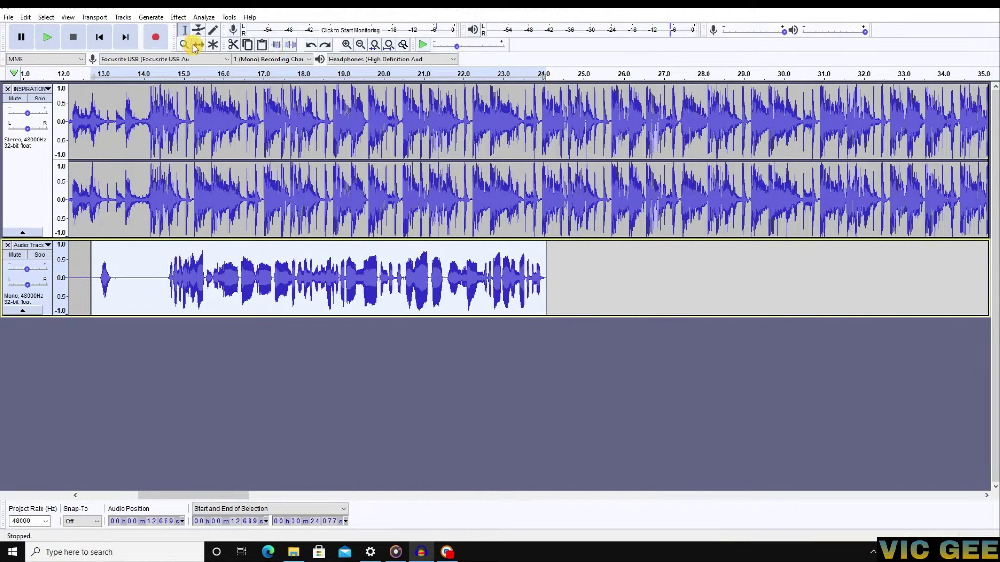
- Apply Echo to the selected vocals with a delay time of 0.1 seconds and a decay factor of 0.2
{"action": "left_click", "coordinate": [184, 17]}
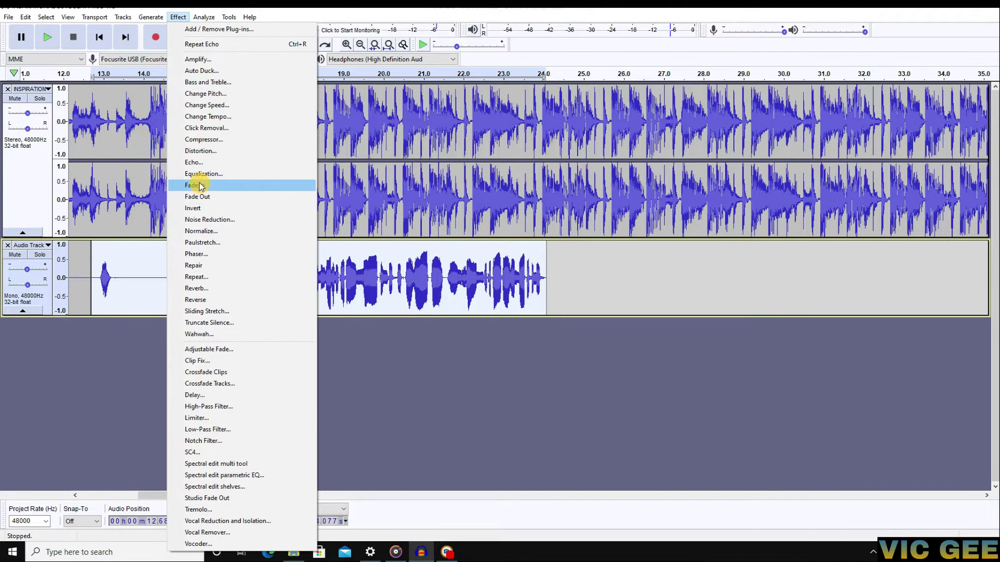
{"action": "left_click", "coordinate": [199, 164]}
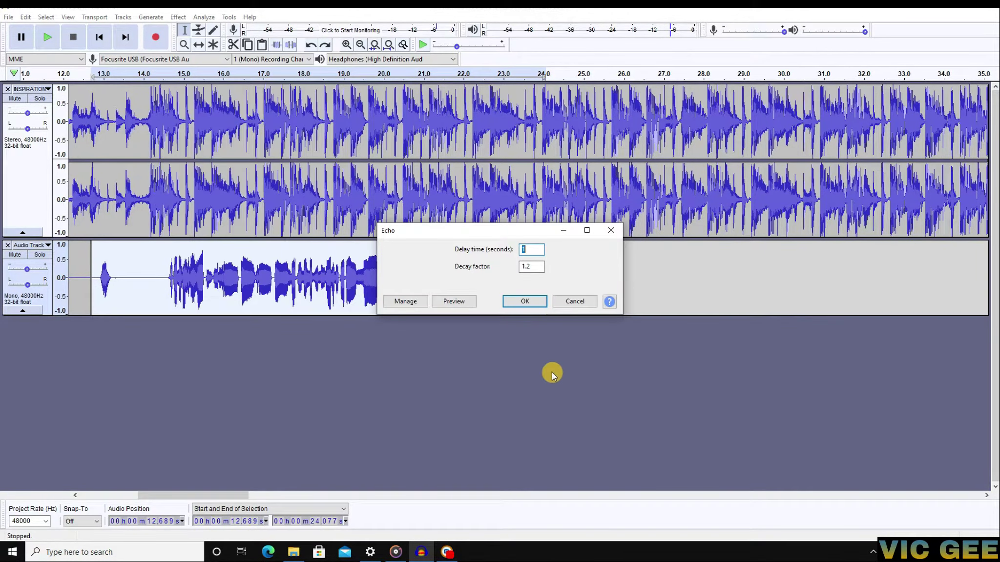
{"action": "left_click", "coordinate": [530, 268]}
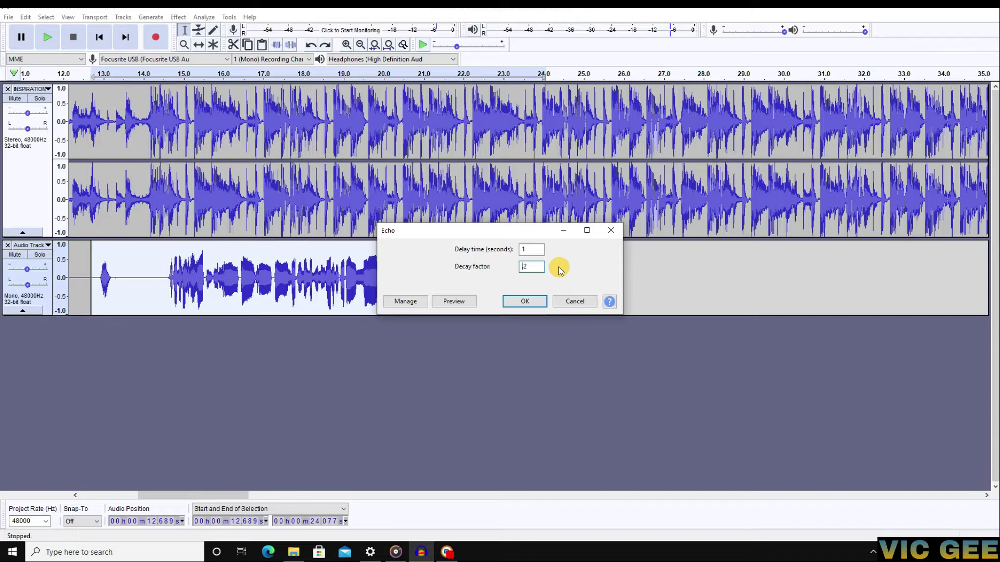
{"action": "type", "text": "0."}
{"action": "left_click", "coordinate": [532, 250]}
{"action": "double_click", "coordinate": [533, 251]}
{"action": "type", "text": "0."}
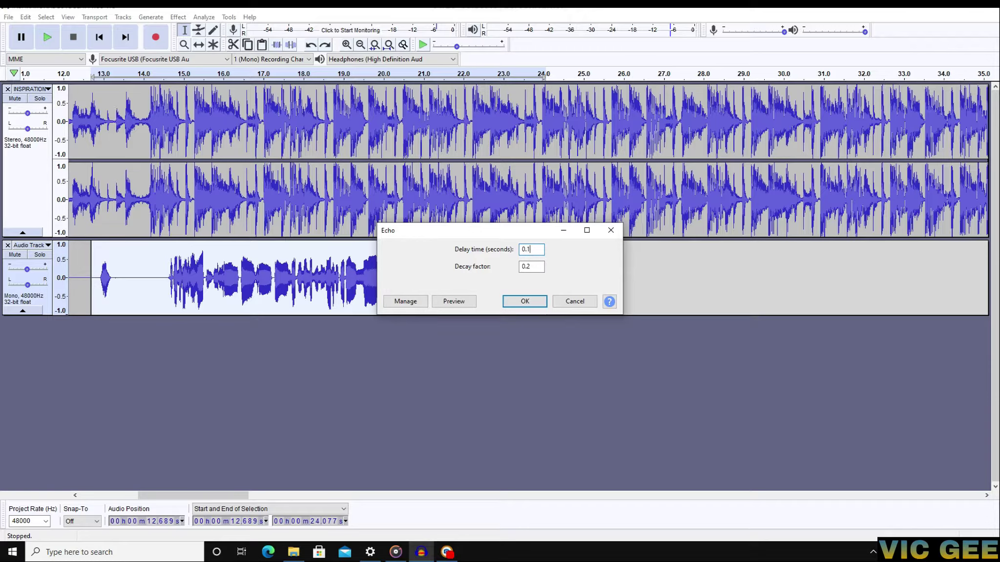
{"action": "left_click", "coordinate": [524, 302]}
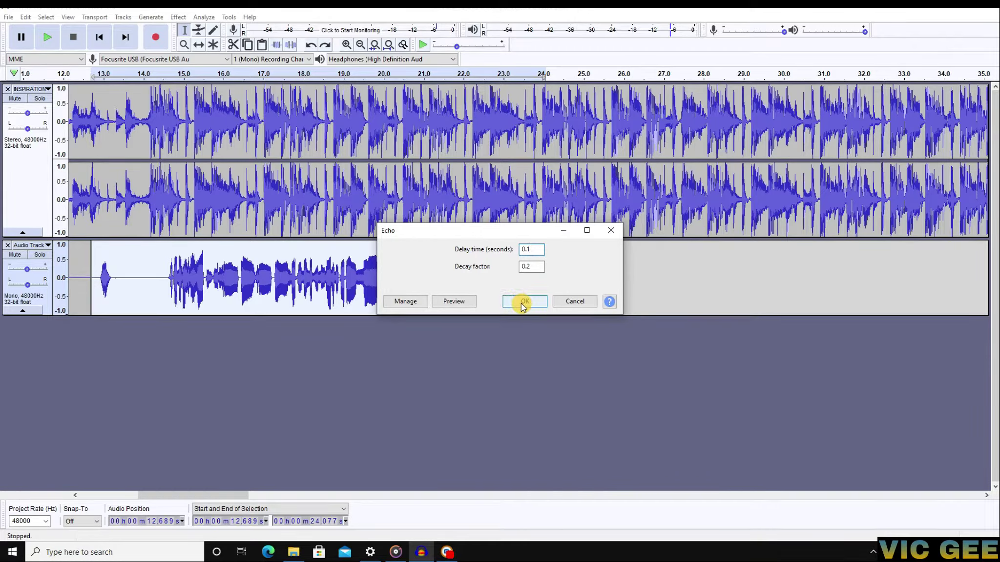
{"action": "left_click", "coordinate": [538, 251]}
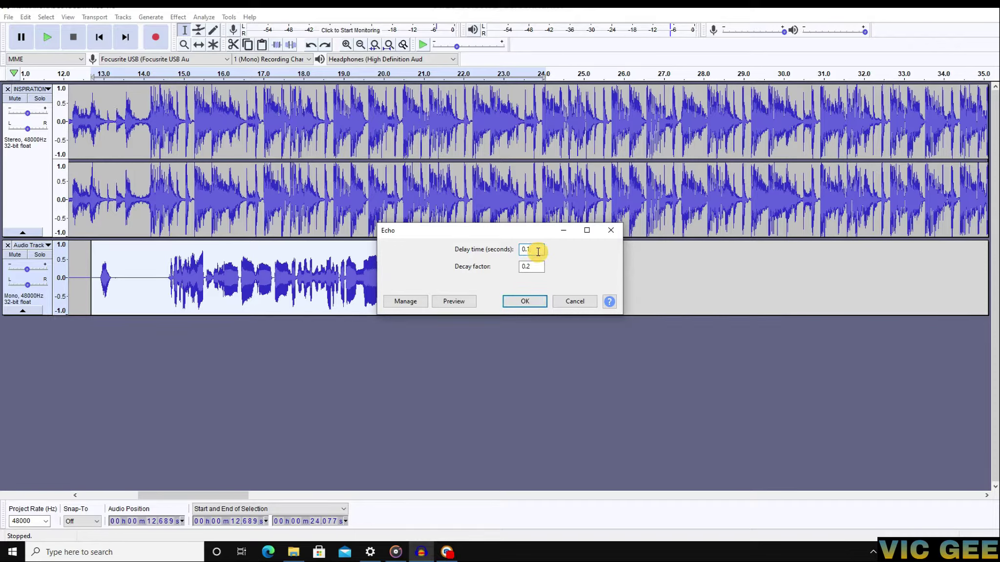
{"action": "left_click", "coordinate": [529, 300]}
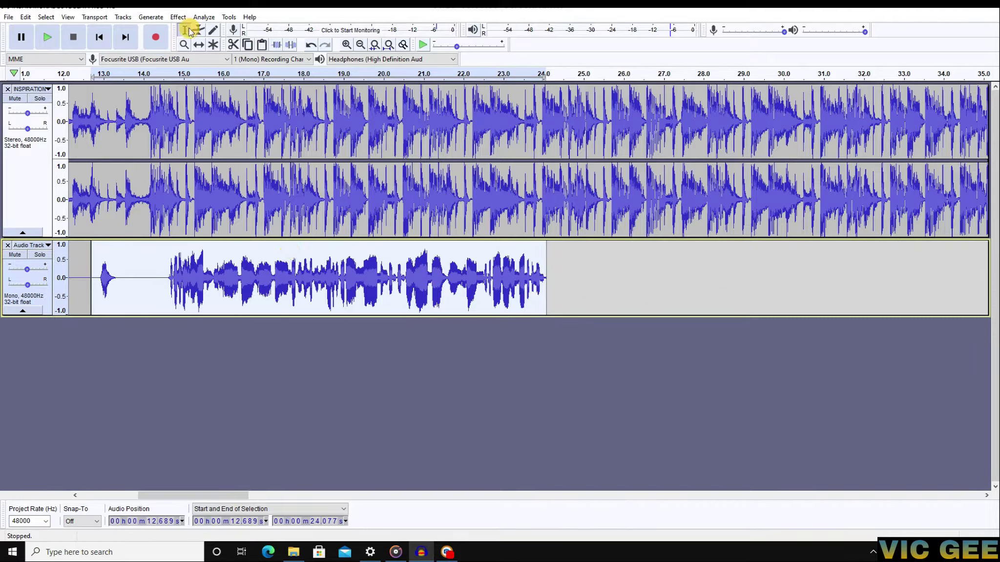
- Open Reverb for the selected vocals and load the Vocal I factory preset
{"action": "left_click", "coordinate": [179, 17]}
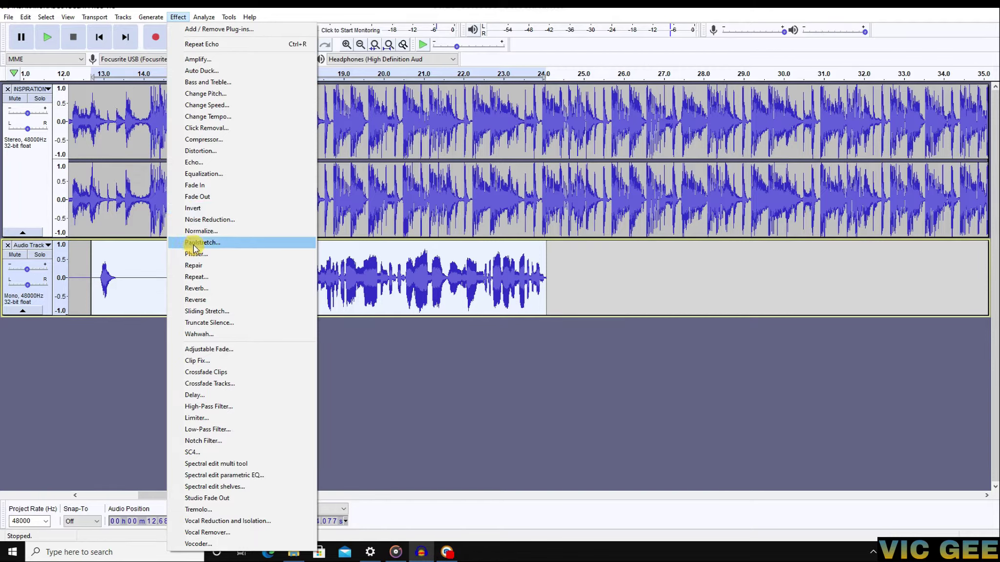
{"action": "left_click", "coordinate": [196, 288]}
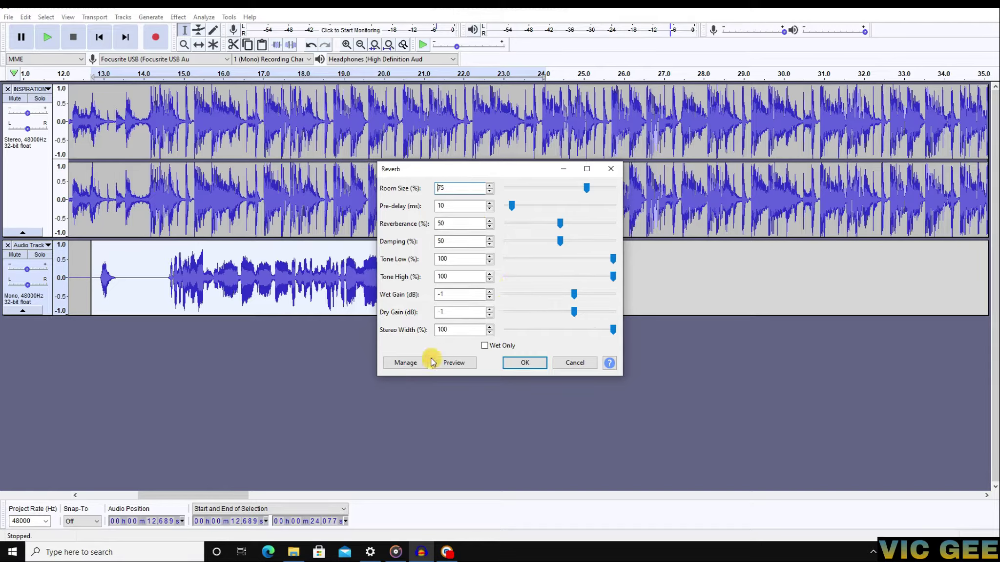
{"action": "left_click", "coordinate": [414, 362]}
{"action": "mouse_move", "coordinate": [440, 419]}
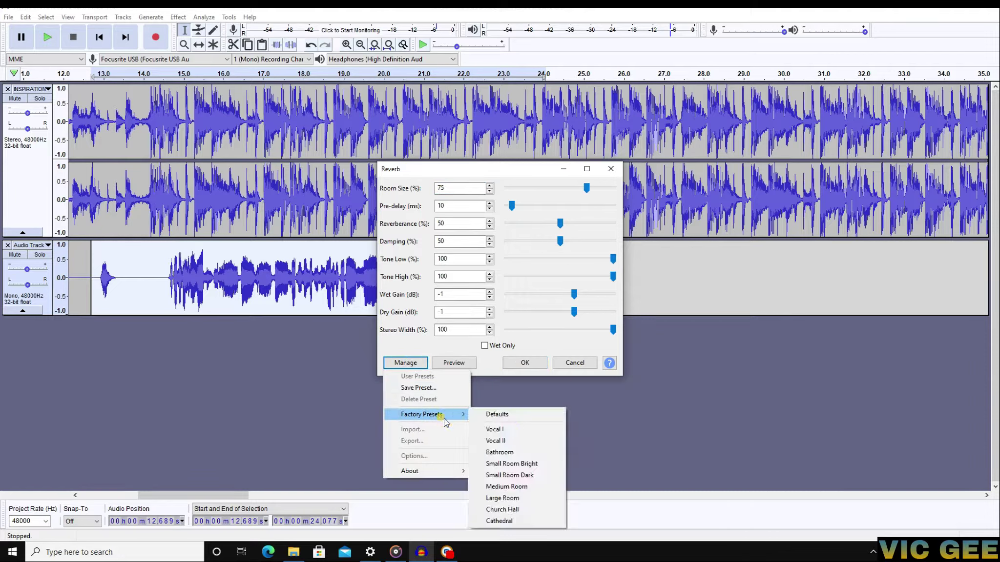
{"action": "left_click", "coordinate": [497, 431]}
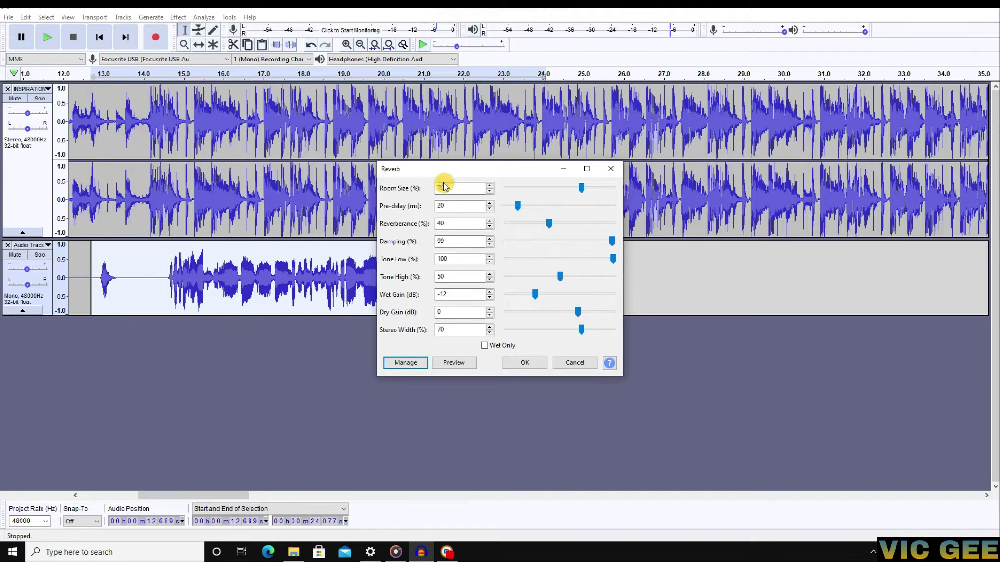
- Set the reverb's room size to 10 % and its pre-delay to 16 ms
{"action": "left_click_drag", "start_coordinate": [581, 187], "coordinate": [520, 184]}
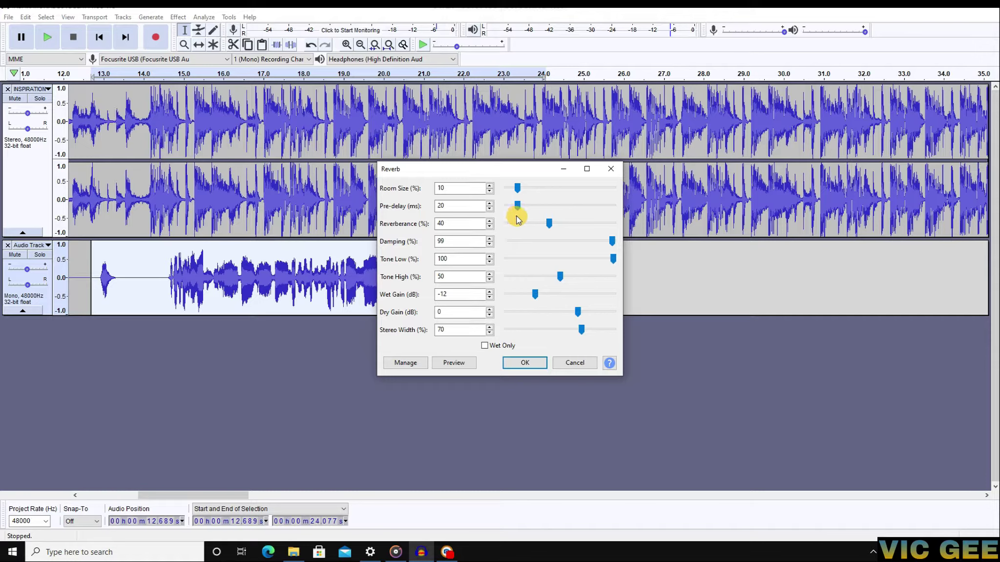
{"action": "left_click_drag", "start_coordinate": [516, 205], "coordinate": [513, 207]}
{"action": "left_click", "coordinate": [447, 207]}
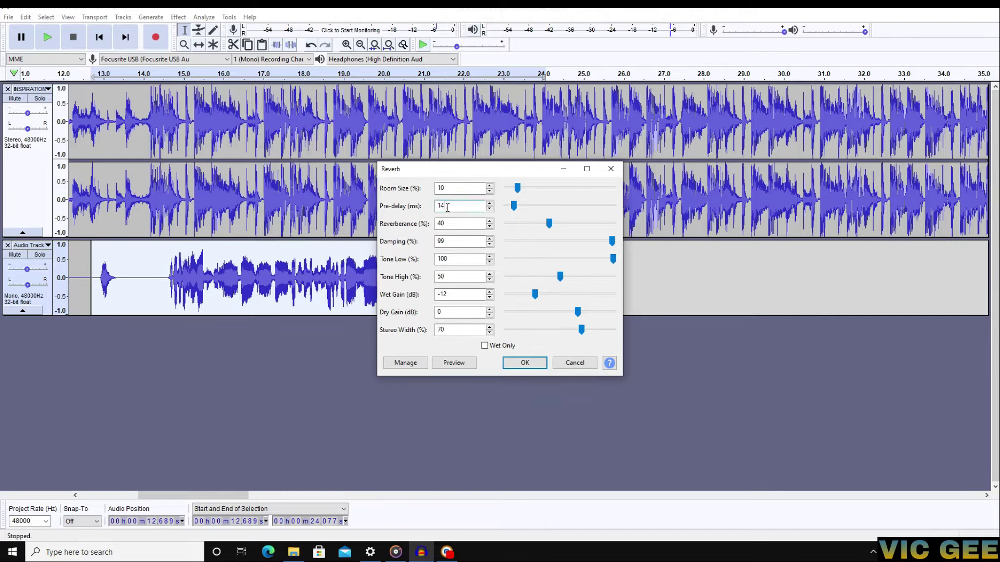
{"action": "key", "text": "BackSpace"}
{"action": "type", "text": "6"}
- Set the reverb's Tone Low to 55 %
{"action": "left_click", "coordinate": [445, 257]}
{"action": "left_click", "coordinate": [445, 242]}
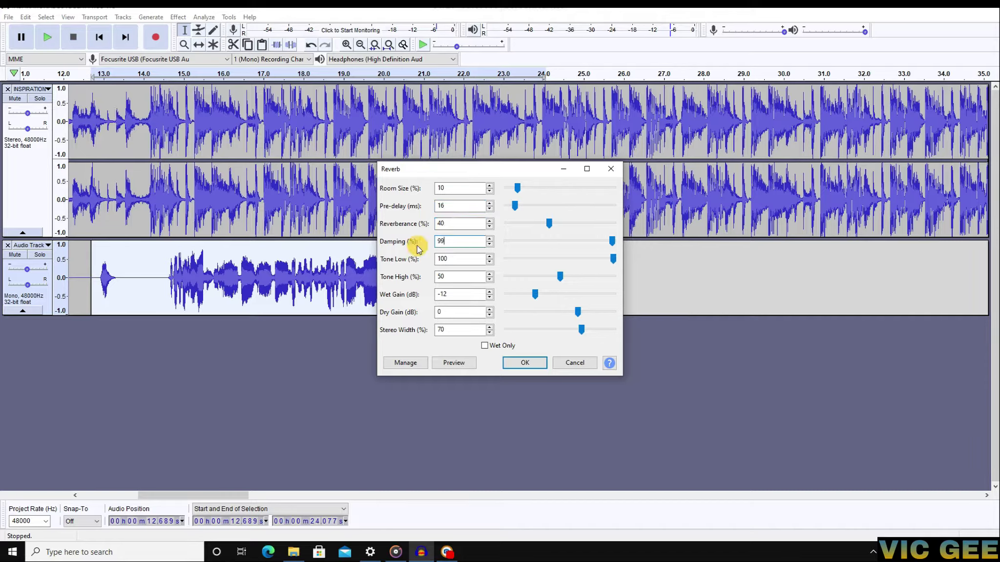
{"action": "left_click", "coordinate": [455, 259]}
{"action": "left_click_drag", "start_coordinate": [611, 259], "coordinate": [566, 259]}
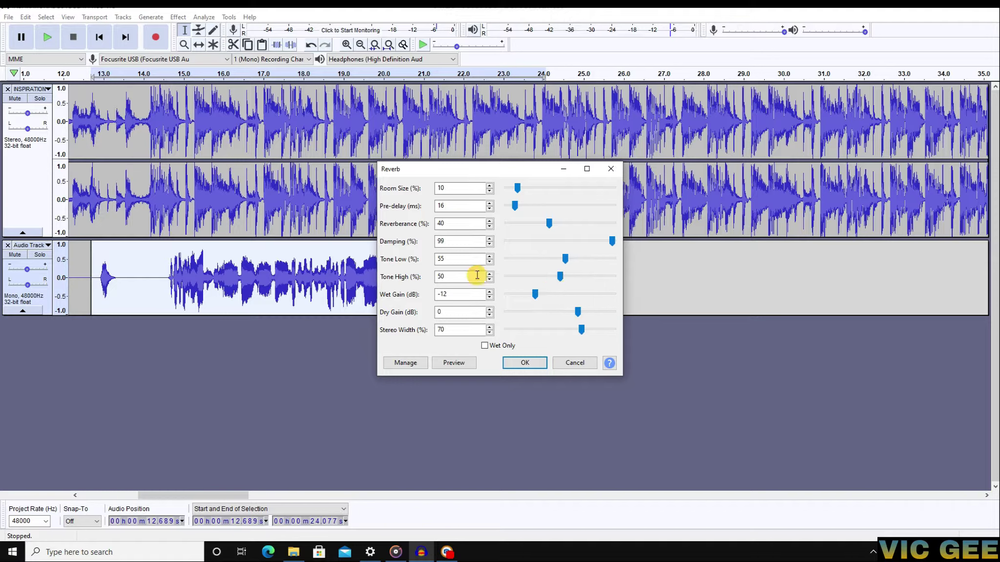
- Set the reverb's wet gain to -10 dB
{"action": "left_click", "coordinate": [444, 279]}
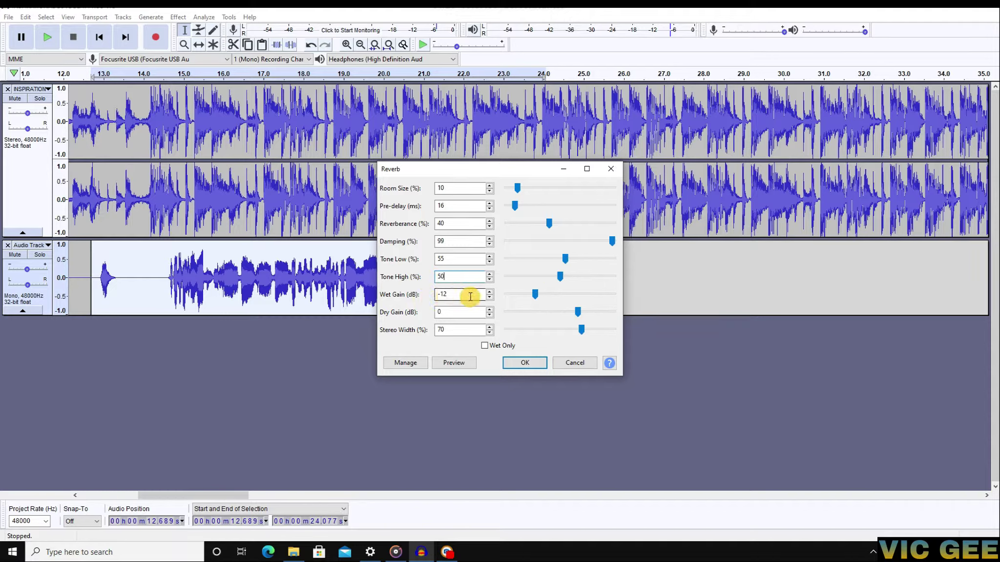
{"action": "left_click", "coordinate": [441, 295]}
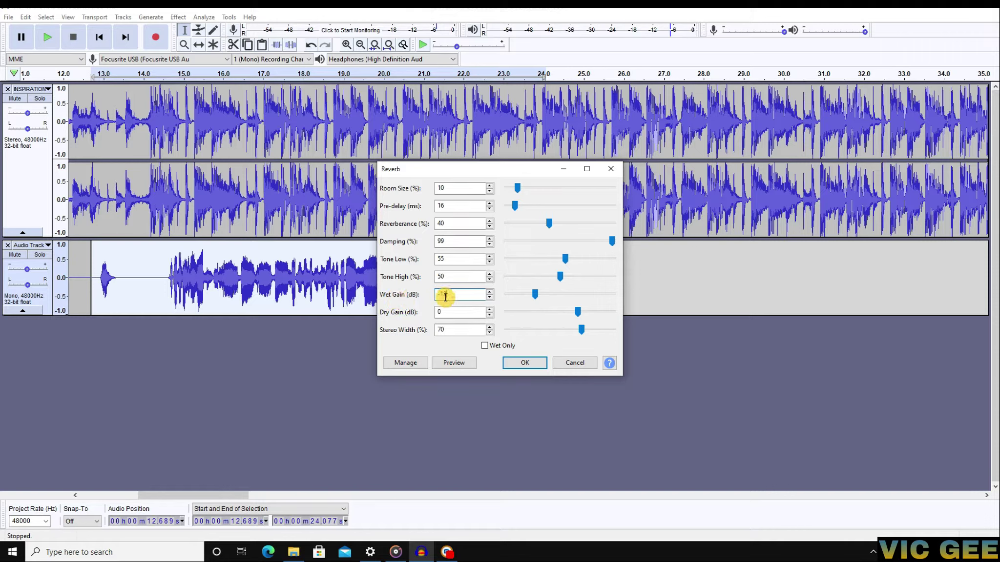
{"action": "left_click", "coordinate": [534, 294]}
{"action": "left_click_drag", "start_coordinate": [531, 294], "coordinate": [534, 295]}
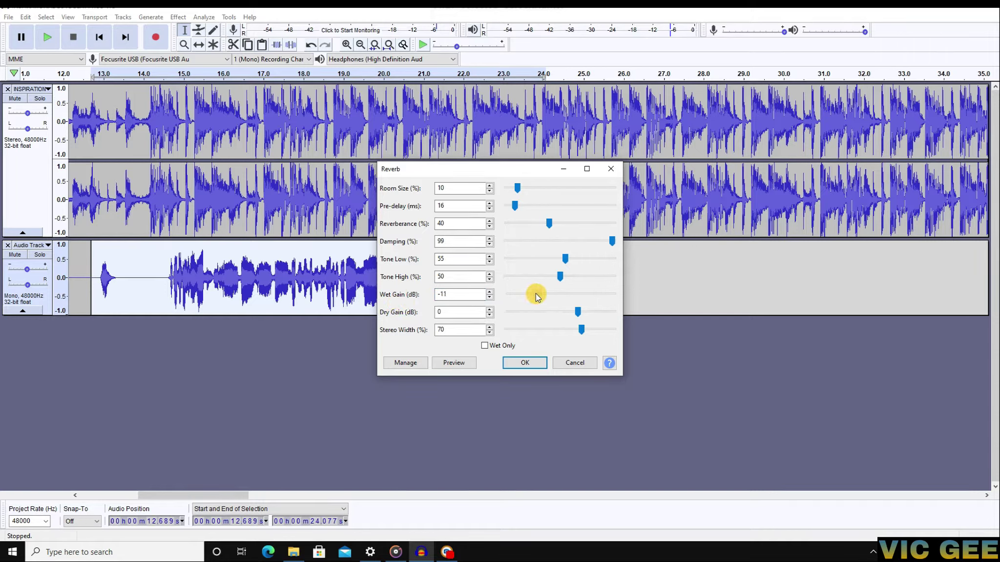
{"action": "key", "text": "Right"}
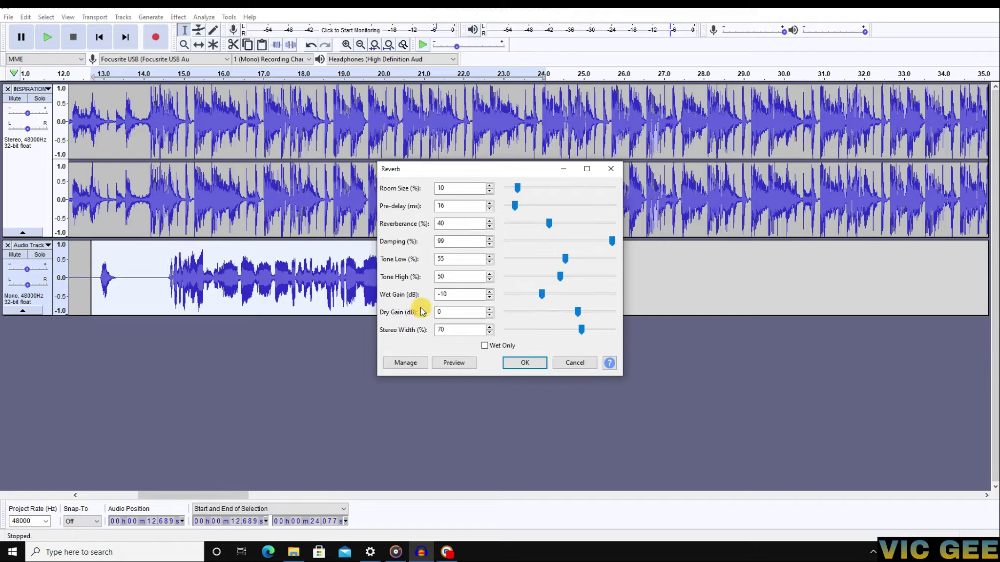
{"action": "left_click", "coordinate": [450, 312]}
{"action": "left_click", "coordinate": [477, 327]}
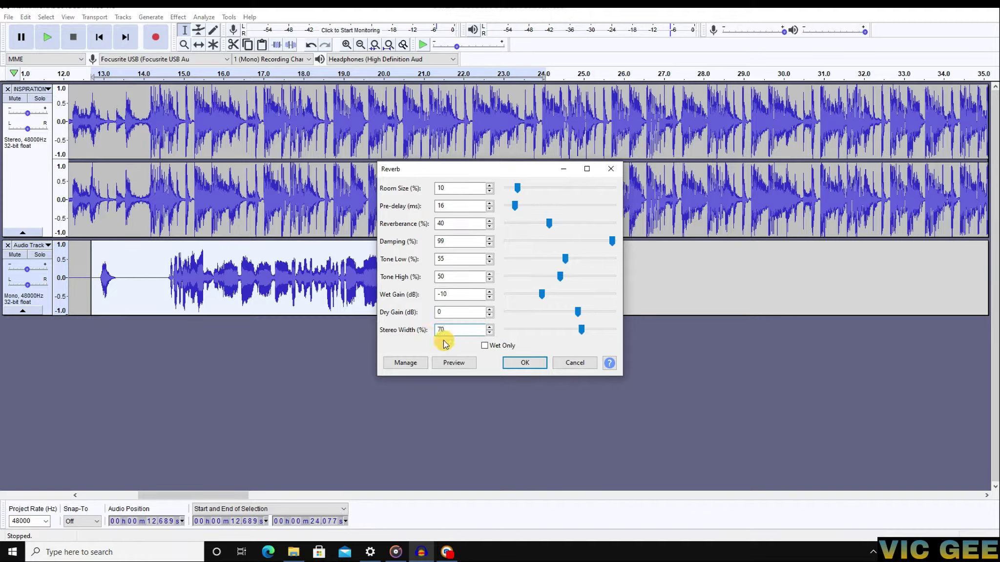
- Apply the configured reverb to the selected vocals
{"action": "left_click", "coordinate": [526, 366]}
{"action": "left_click", "coordinate": [525, 363]}
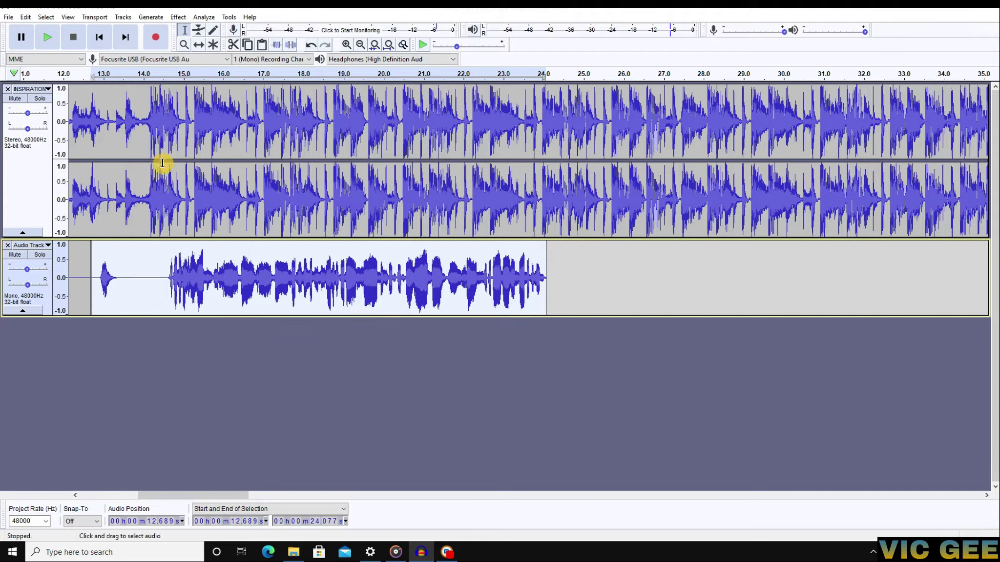
{"action": "left_click", "coordinate": [186, 18]}
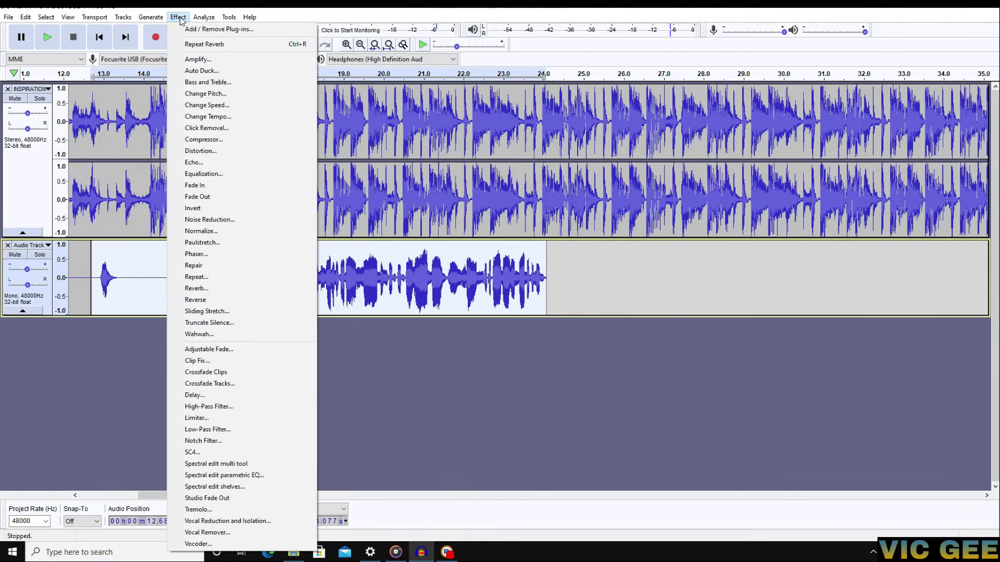
{"action": "left_click", "coordinate": [218, 430]}
{"action": "left_click", "coordinate": [208, 84]}
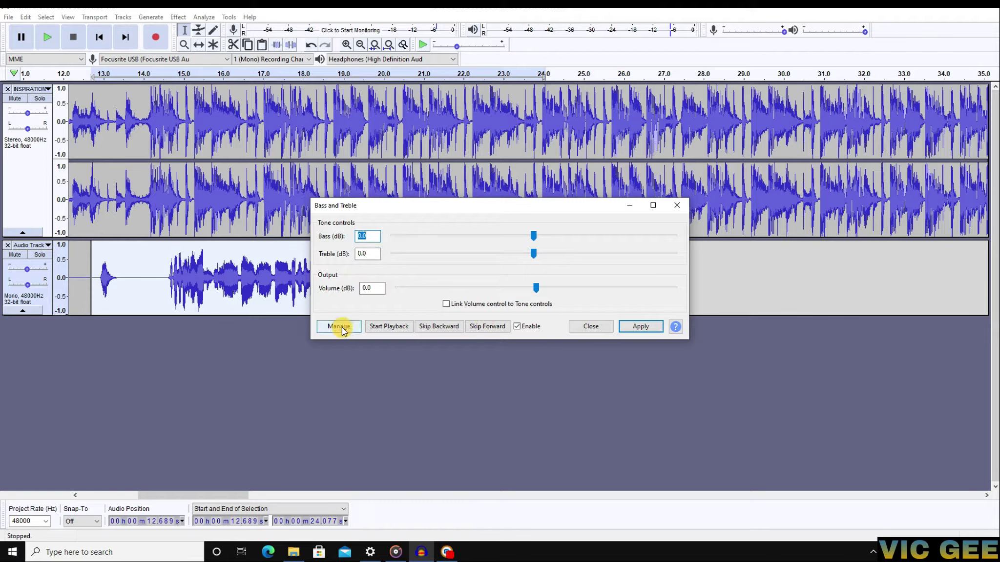
{"action": "left_click", "coordinate": [537, 290]}
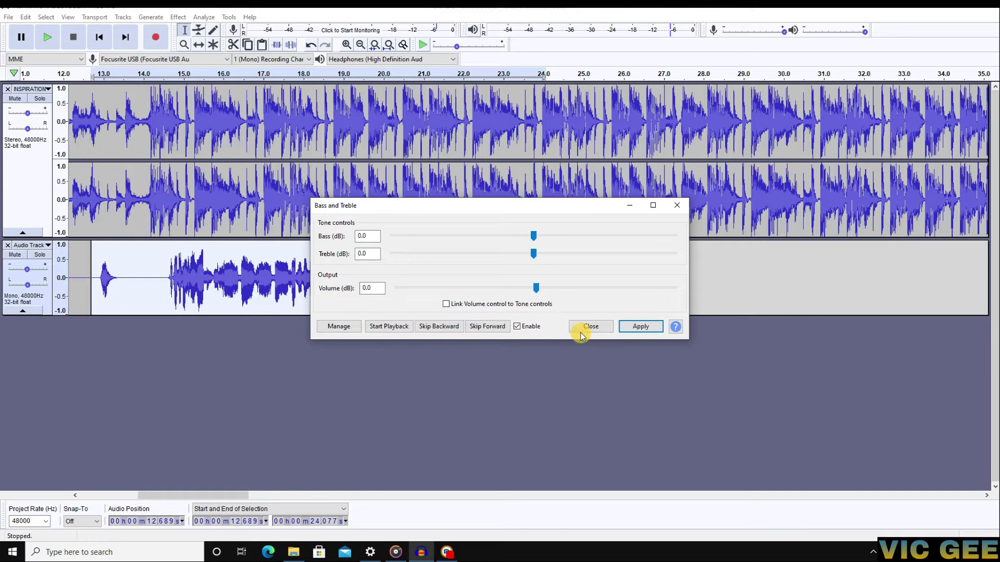
{"action": "left_click", "coordinate": [592, 326]}
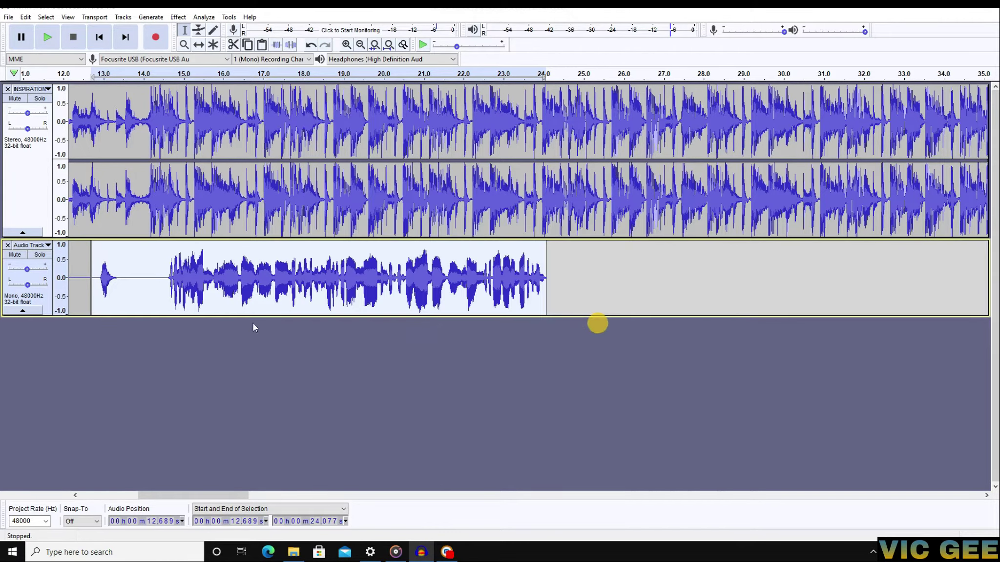
- Duplicate the selected vocals onto a second audio track
{"action": "left_click", "coordinate": [165, 278]}
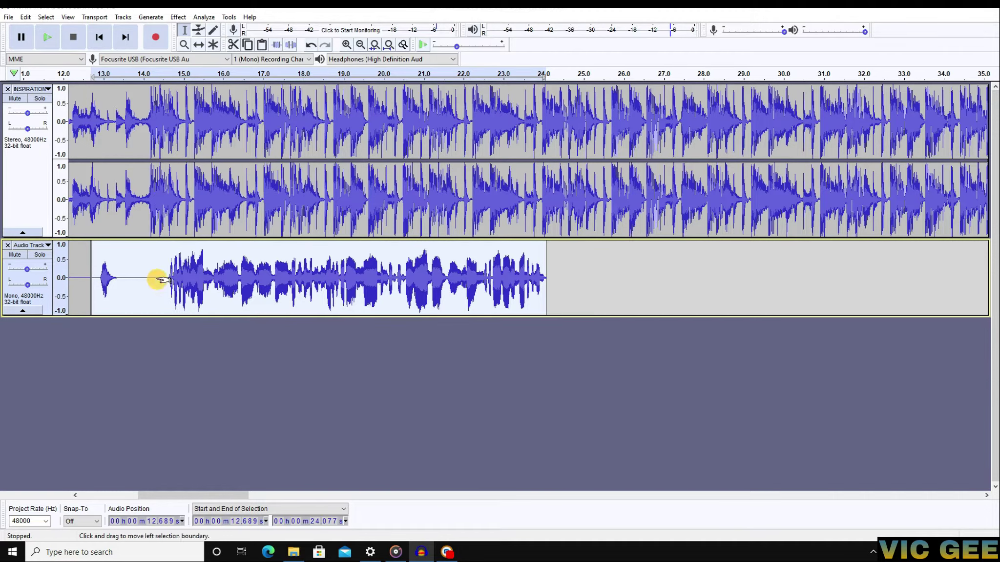
{"action": "key", "text": "ctrl+d"}
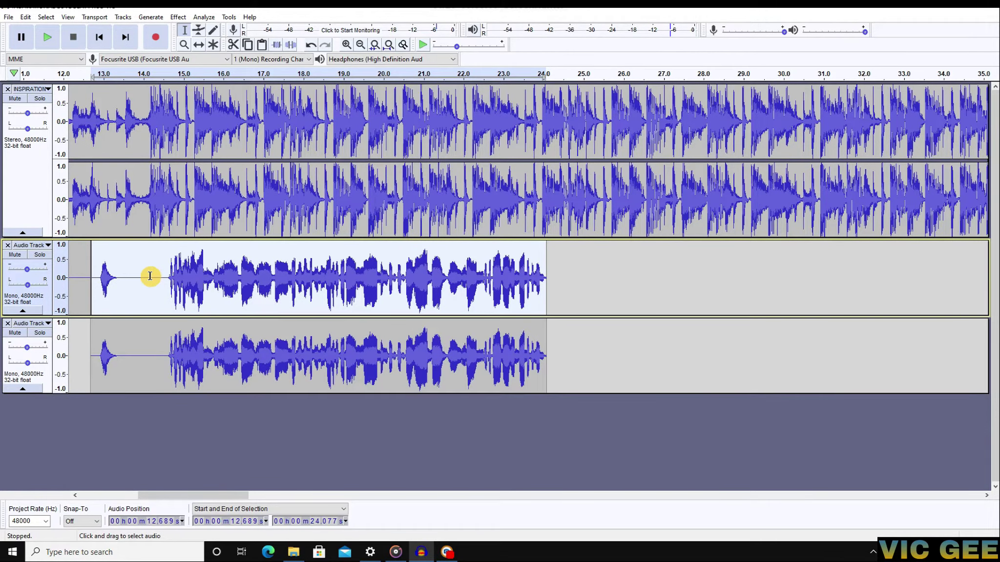
{"action": "left_click", "coordinate": [147, 347]}
{"action": "left_click", "coordinate": [157, 361]}
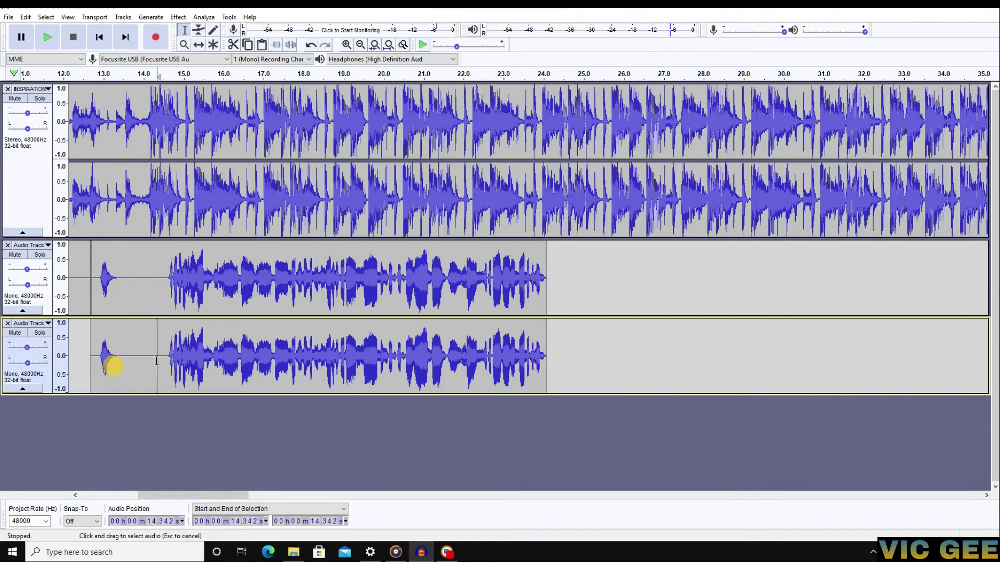
{"action": "left_click", "coordinate": [143, 342]}
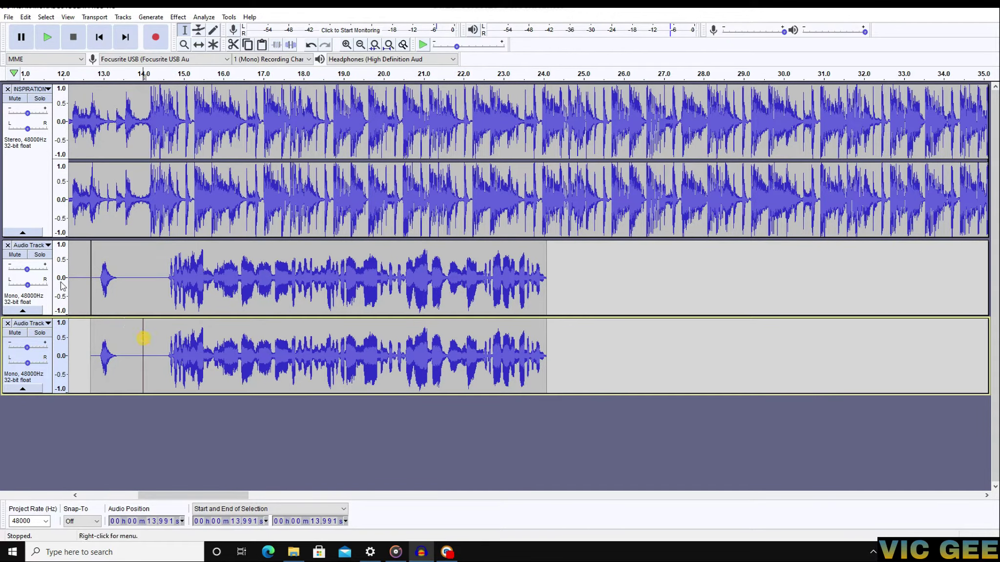
- Pan the original vocal track 50% left and its duplicate by the same amount to the right
{"action": "left_click", "coordinate": [27, 286]}
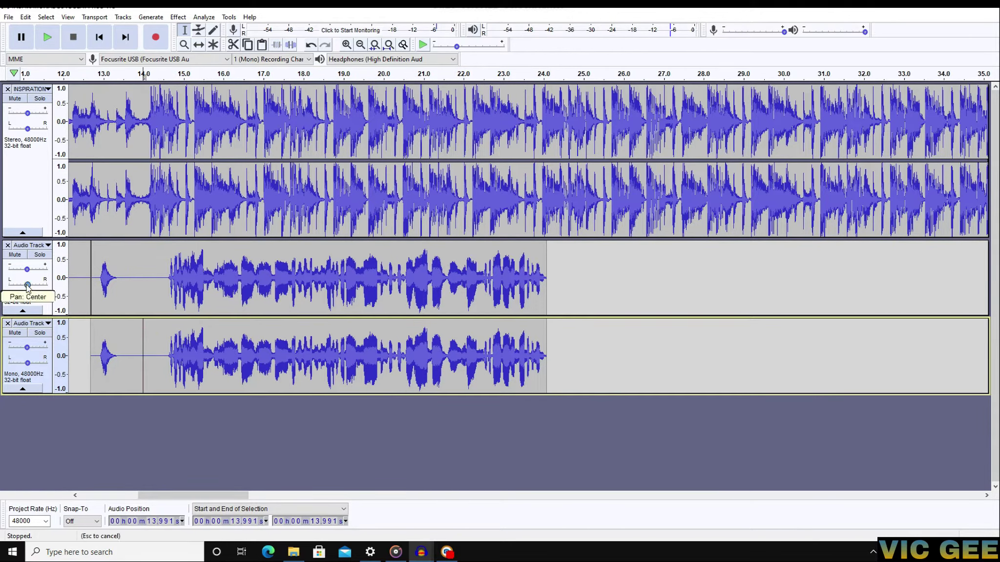
{"action": "left_click_drag", "start_coordinate": [28, 286], "coordinate": [17, 288]}
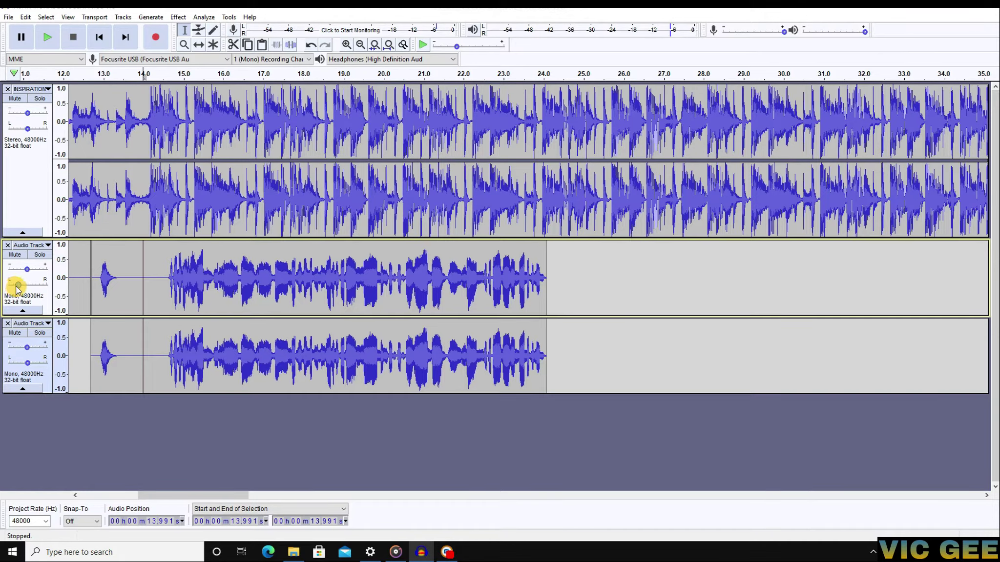
{"action": "left_click", "coordinate": [18, 287]}
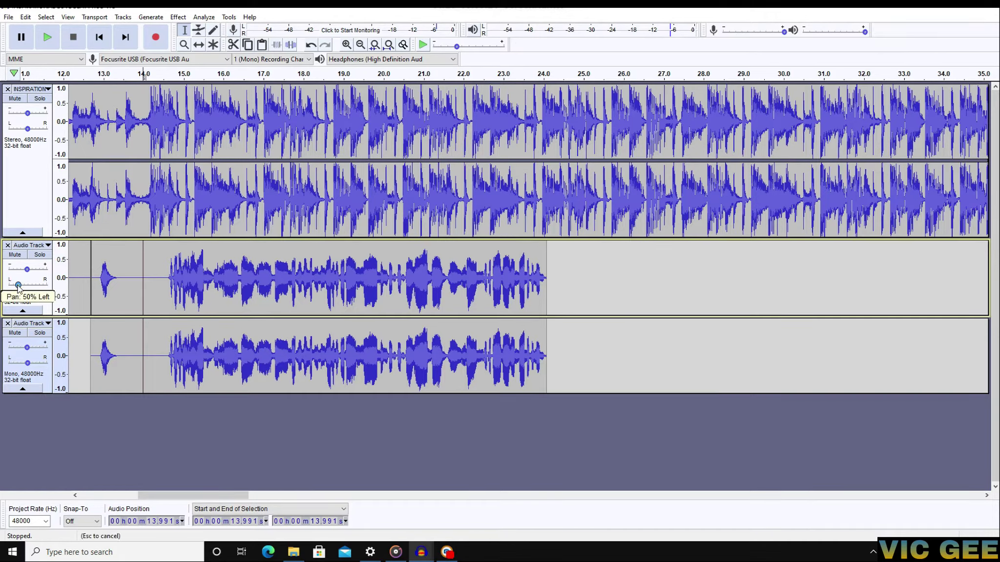
{"action": "left_click_drag", "start_coordinate": [25, 363], "coordinate": [37, 363]}
{"action": "left_click", "coordinate": [135, 274]}
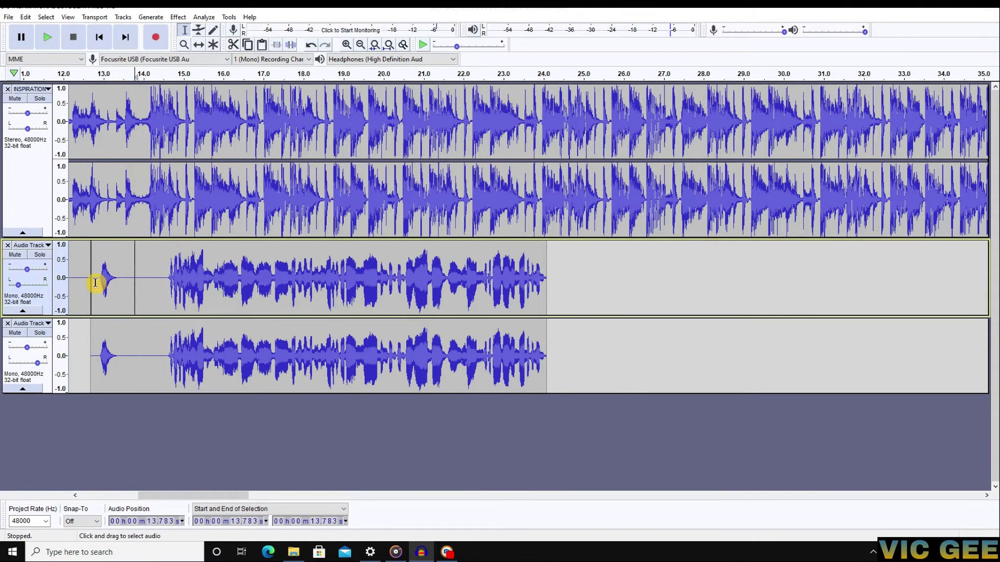
- Lower the gain of both vocal tracks slightly and equally
{"action": "left_click_drag", "start_coordinate": [95, 283], "coordinate": [87, 285]}
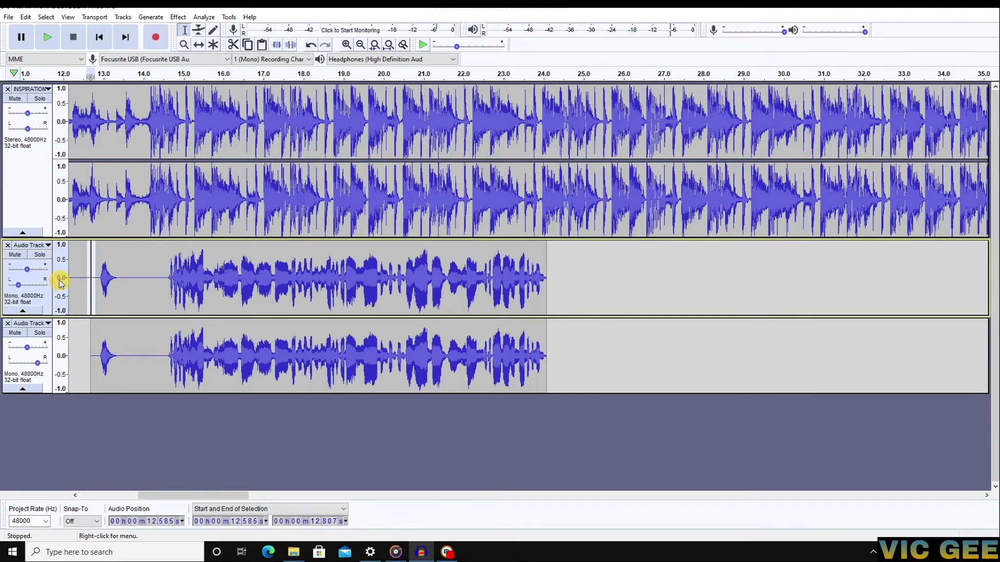
{"action": "left_click", "coordinate": [139, 276]}
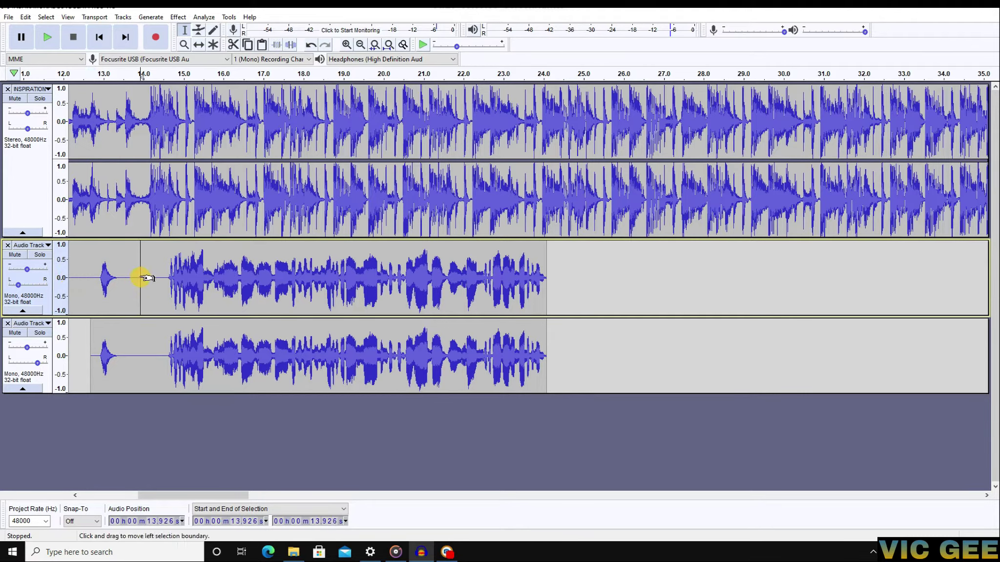
{"action": "left_click_drag", "start_coordinate": [27, 347], "coordinate": [26, 348]}
{"action": "left_click_drag", "start_coordinate": [28, 271], "coordinate": [27, 271]}
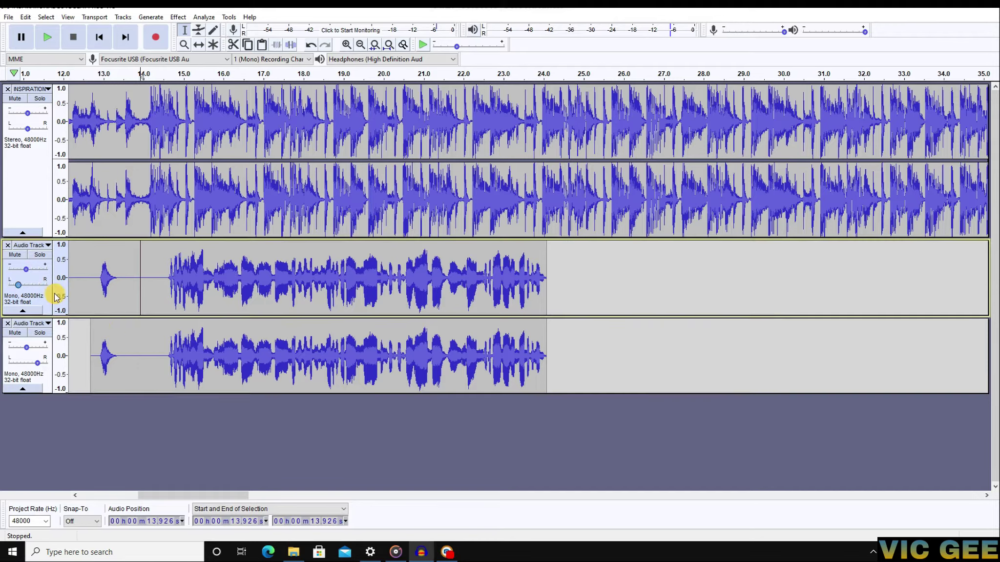
- Select both vocal tracks and mix and render them into one stereo track
{"action": "left_click_drag", "start_coordinate": [137, 293], "coordinate": [136, 356]}
{"action": "left_click", "coordinate": [123, 17]}
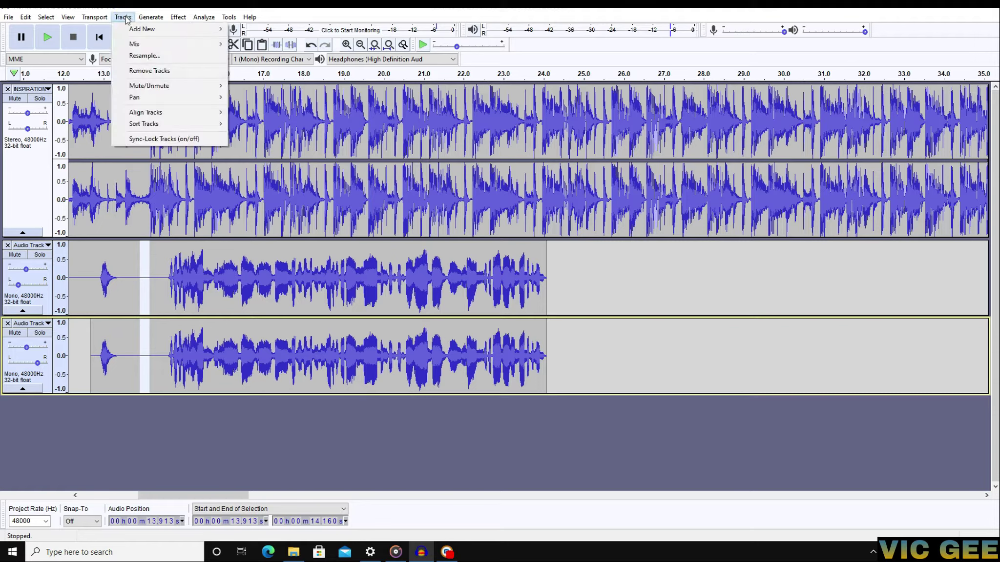
{"action": "mouse_move", "coordinate": [156, 43]}
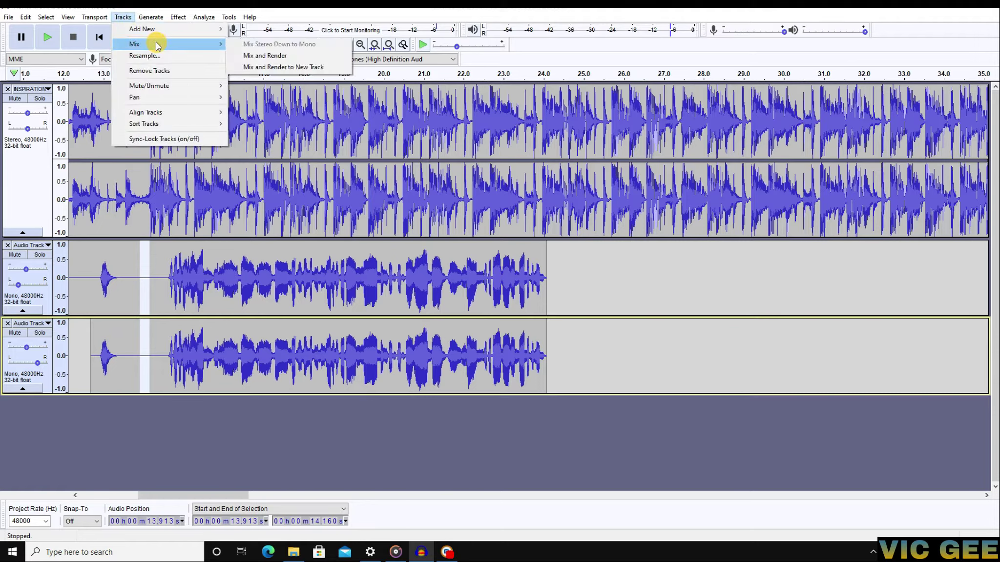
{"action": "left_click", "coordinate": [282, 55]}
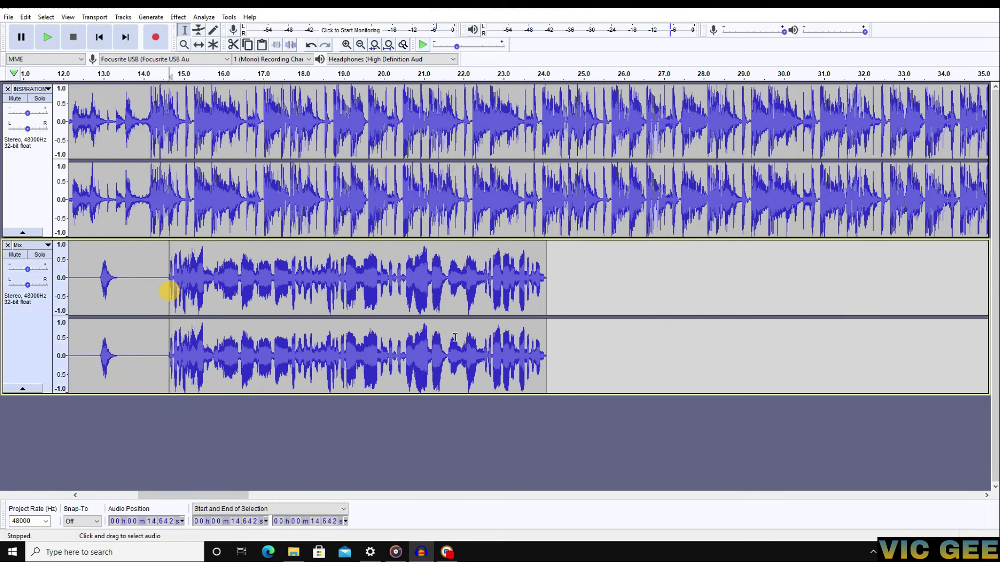
- Play the rendered vocals with the beat from about 13.8 s, just before the singing starts, and stop playback
{"action": "left_click", "coordinate": [540, 273]}
{"action": "left_click", "coordinate": [82, 289]}
{"action": "left_click", "coordinate": [161, 276]}
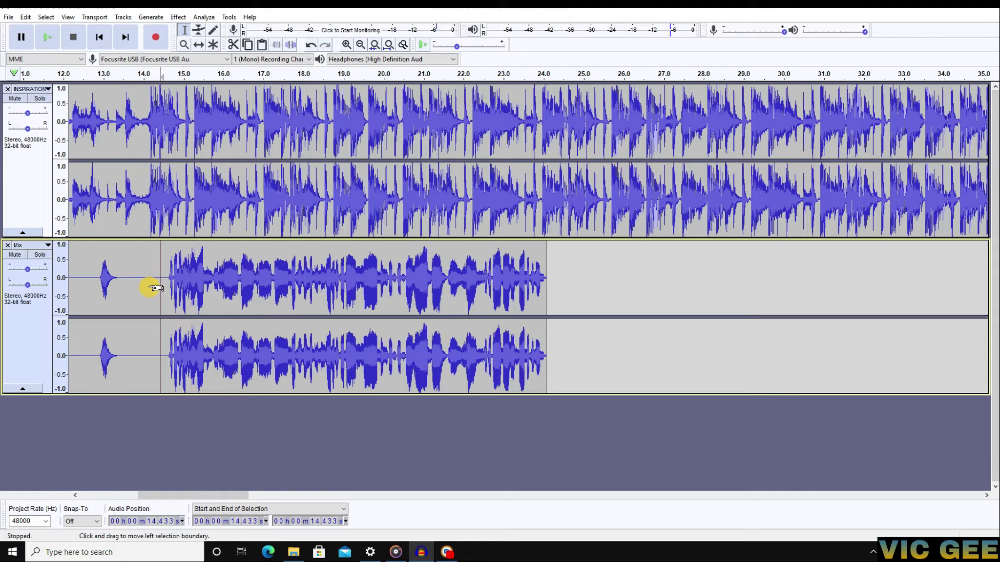
{"action": "scroll", "coordinate": [149, 280], "scroll_direction": "down", "scroll_amount": 1, "text": "ctrl"}
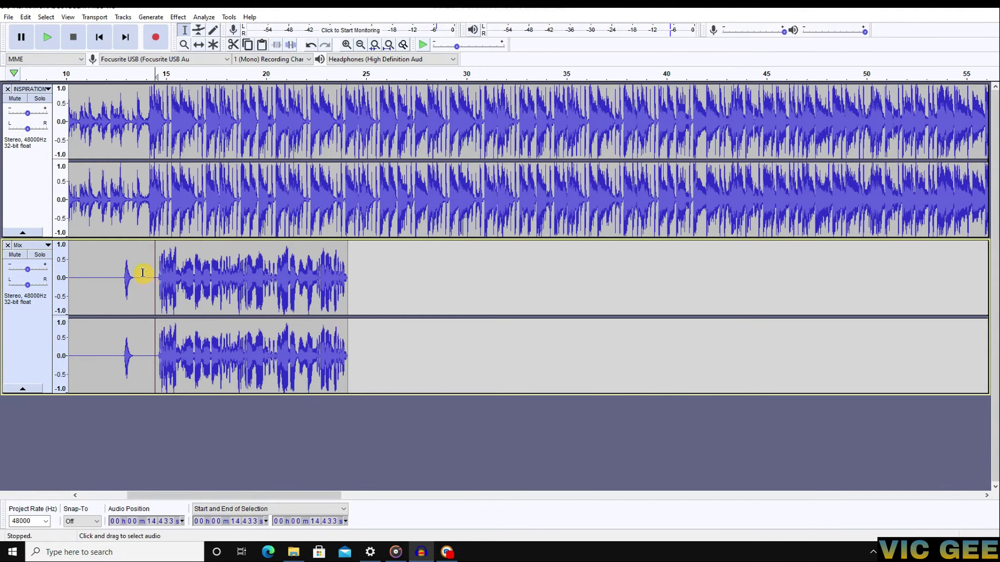
{"action": "left_click", "coordinate": [142, 273]}
{"action": "key", "text": "space"}
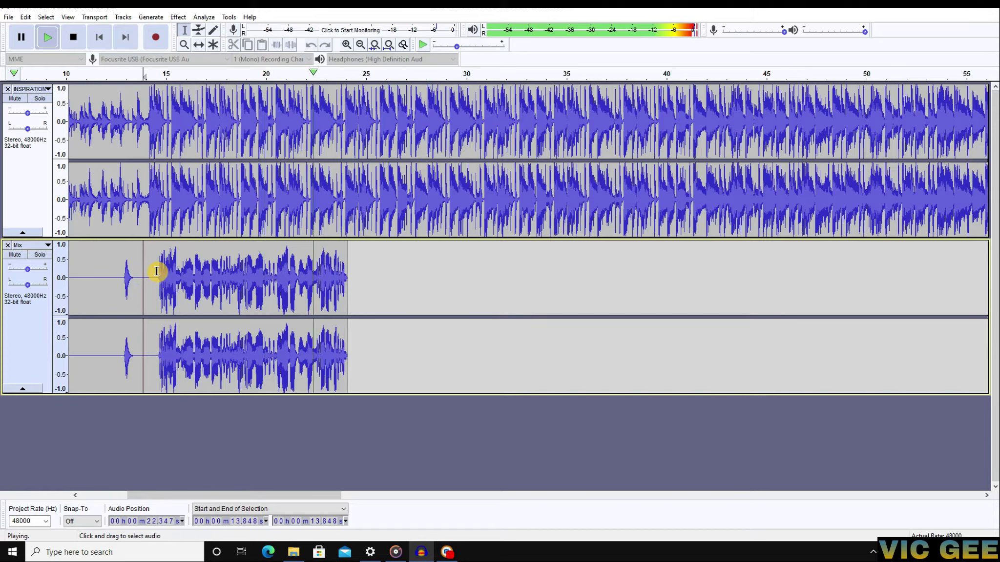
{"action": "key", "text": "space"}
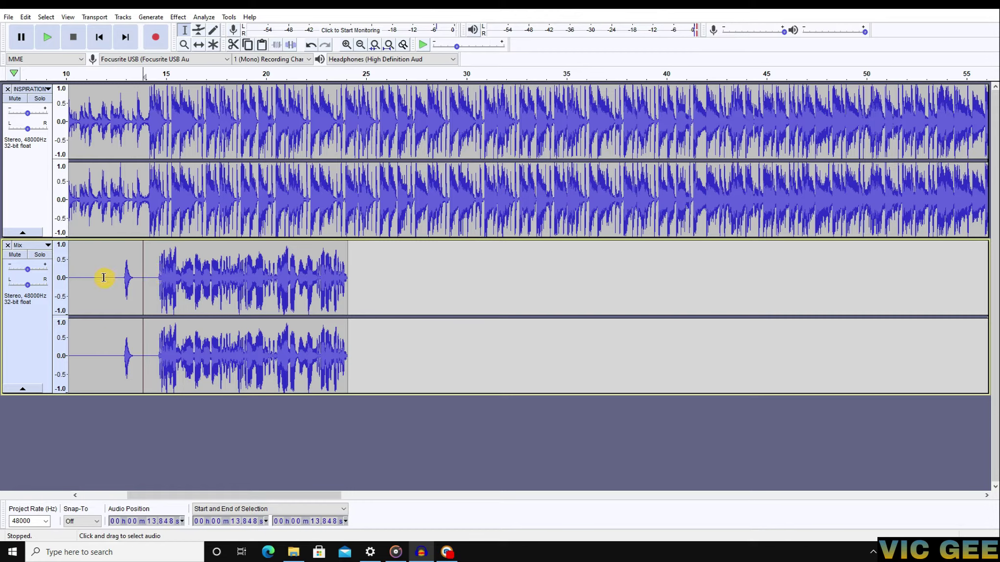
- Replay the vocals and beat from about 12.1 s and stop near the end of the vocals
{"action": "left_click", "coordinate": [156, 273]}
{"action": "left_click", "coordinate": [108, 281]}
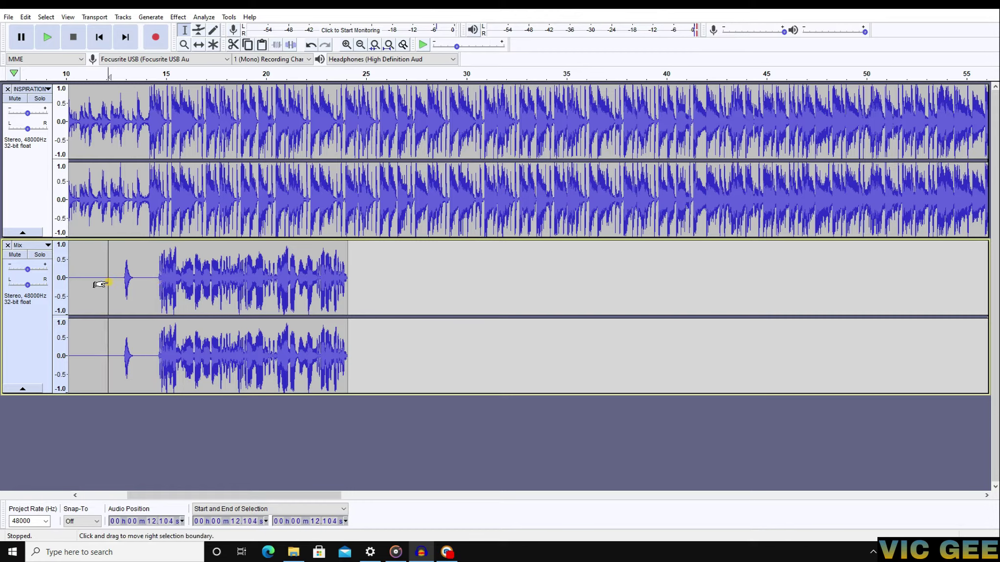
{"action": "key", "text": "space"}
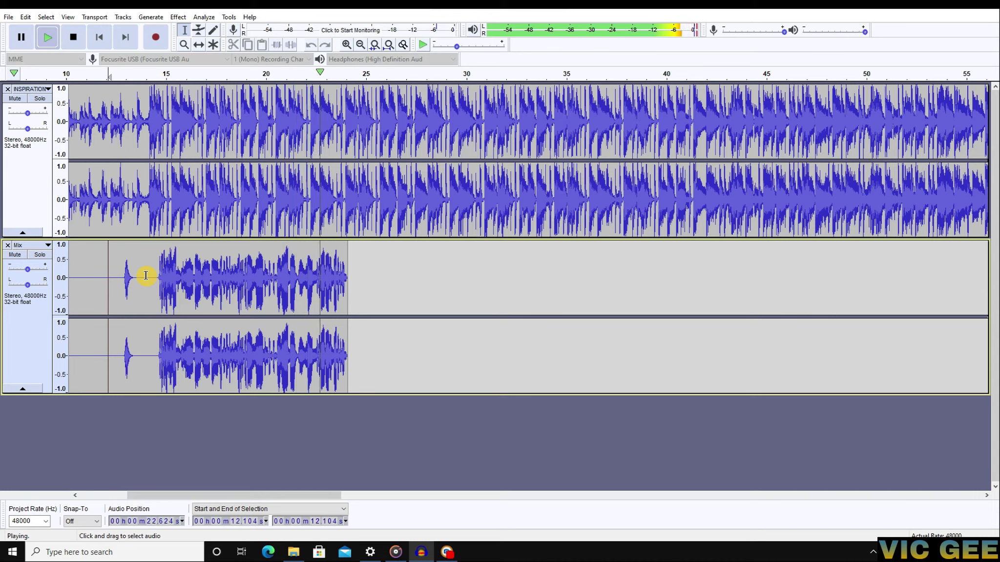
{"action": "key", "text": "space"}
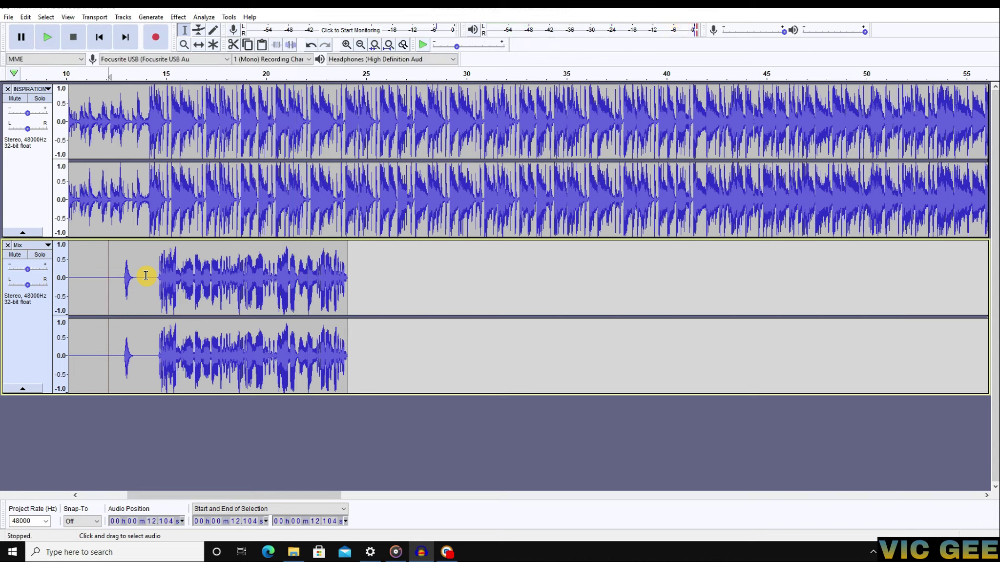